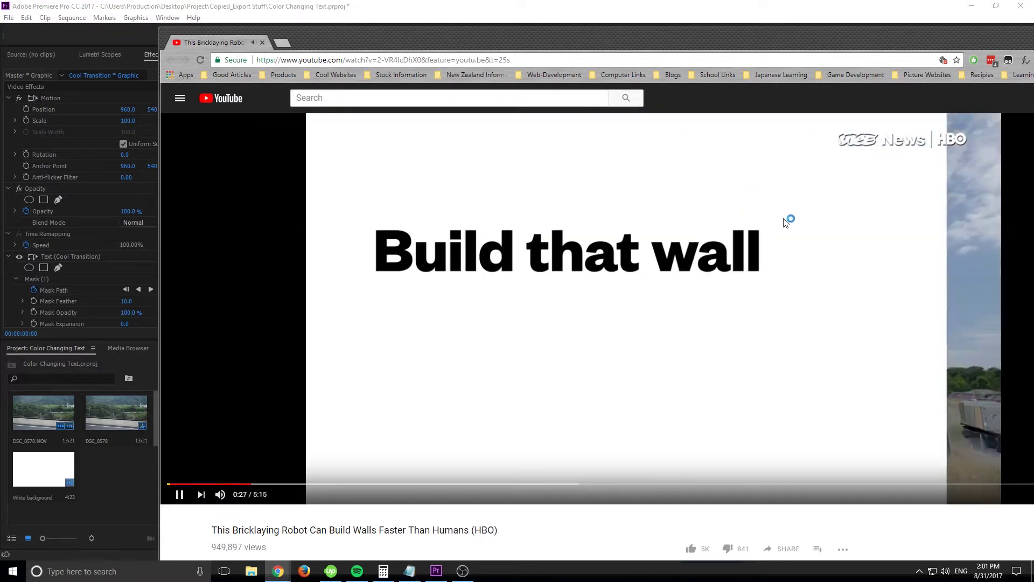
Step: Pause the reference YouTube video, switch to Premiere Pro and preview the start of the Cool Transition sequence
{"action": "left_click", "coordinate": [332, 243]}
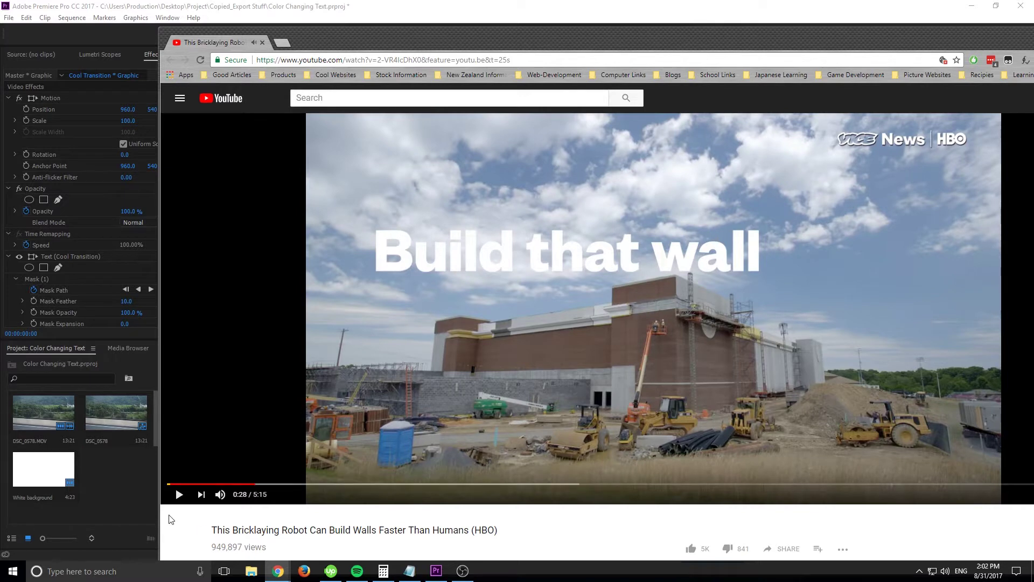
{"action": "key", "text": "super+Right"}
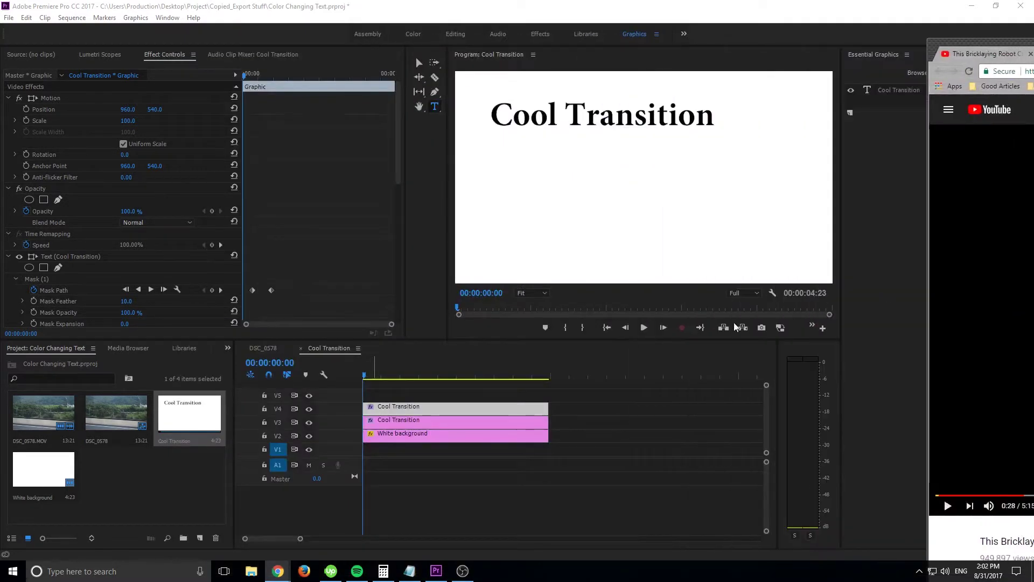
{"action": "left_click", "coordinate": [366, 380]}
{"action": "key", "text": "space"}
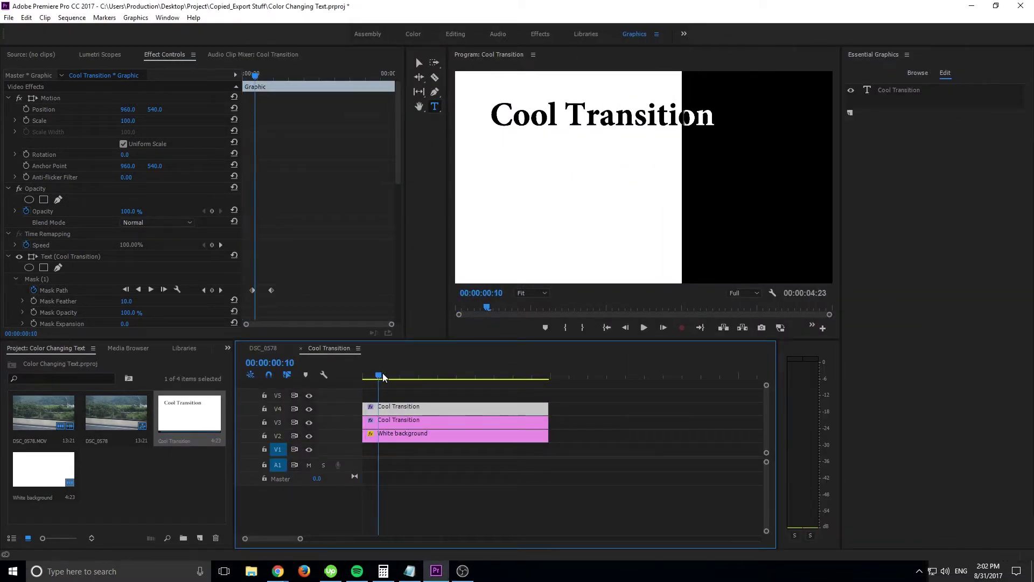
{"action": "left_click_drag", "start_coordinate": [366, 381], "coordinate": [364, 380]}
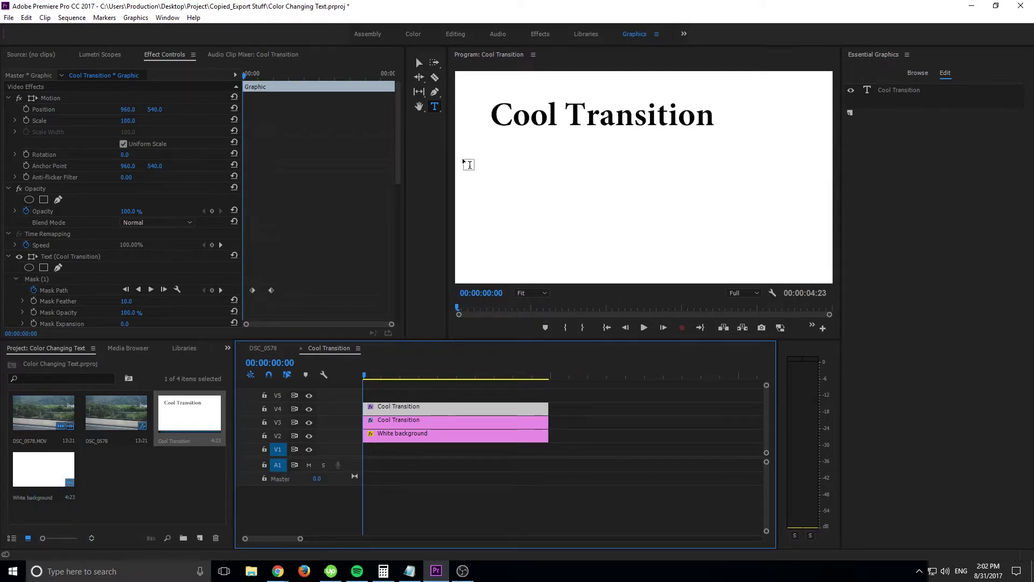
Step: Replay the "Build that wall" transition in the YouTube video, pause it and return to Premiere Pro
{"action": "key", "text": "alt+Tab"}
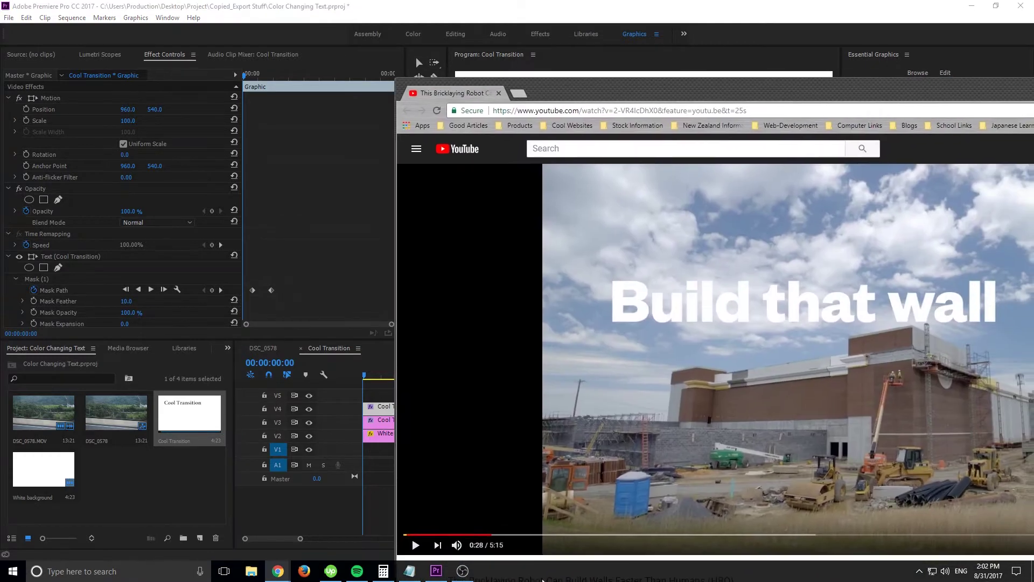
{"action": "left_click", "coordinate": [482, 534]}
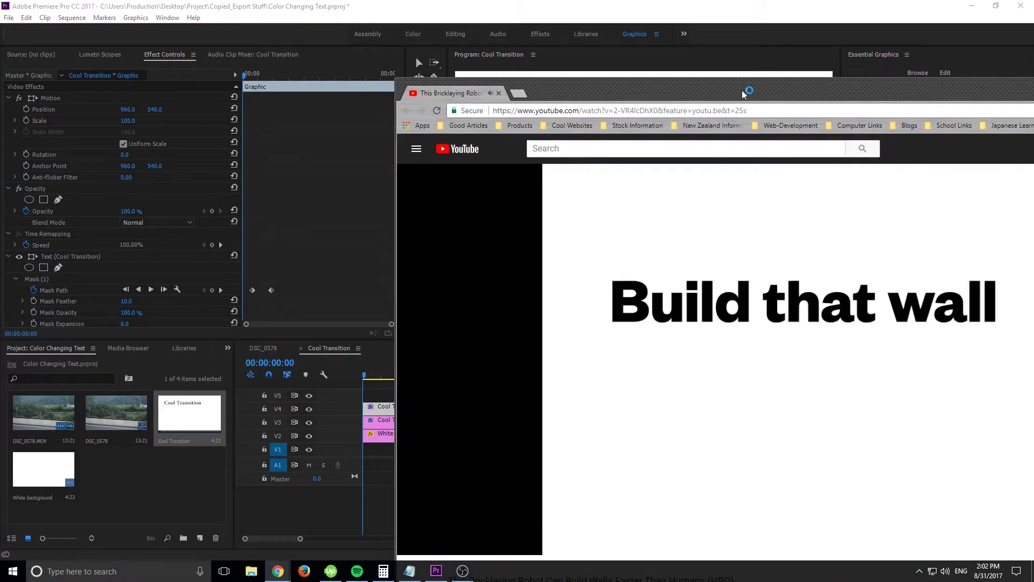
{"action": "left_click_drag", "start_coordinate": [744, 94], "coordinate": [672, 70]}
{"action": "left_click", "coordinate": [654, 254]}
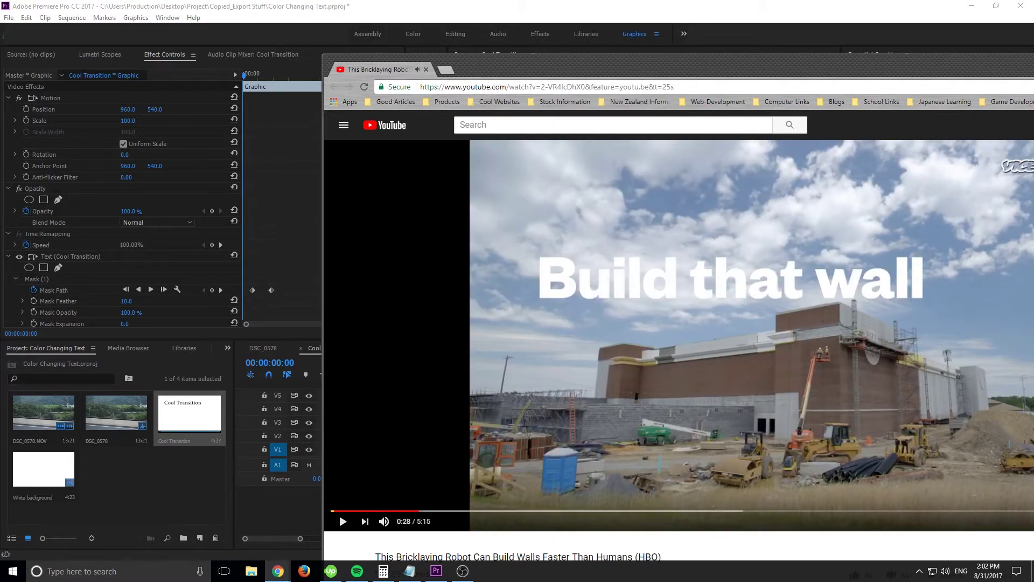
{"action": "key", "text": "alt+Tab"}
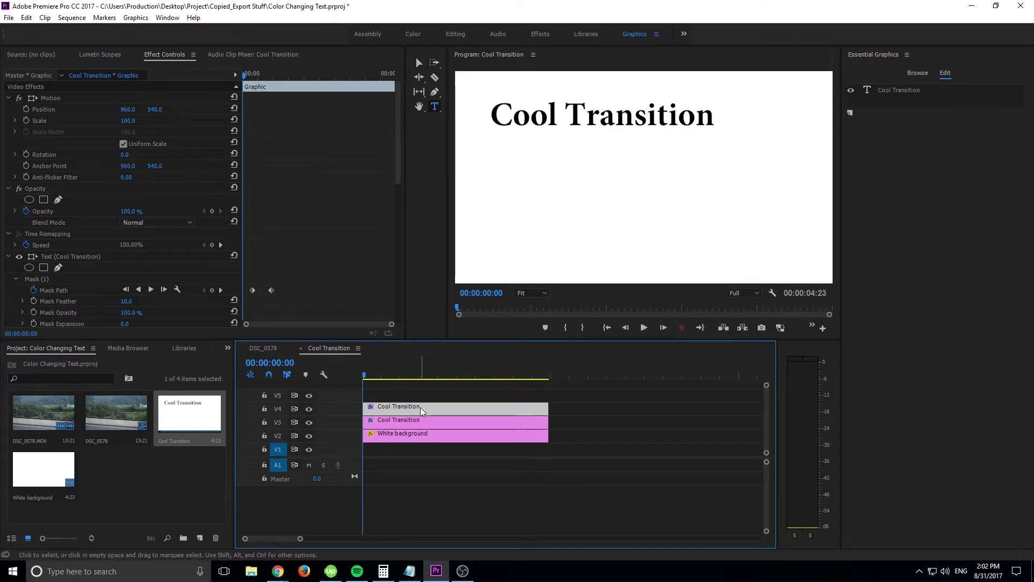
Step: Open the DSC_0578 sequence
{"action": "key", "text": "Delete"}
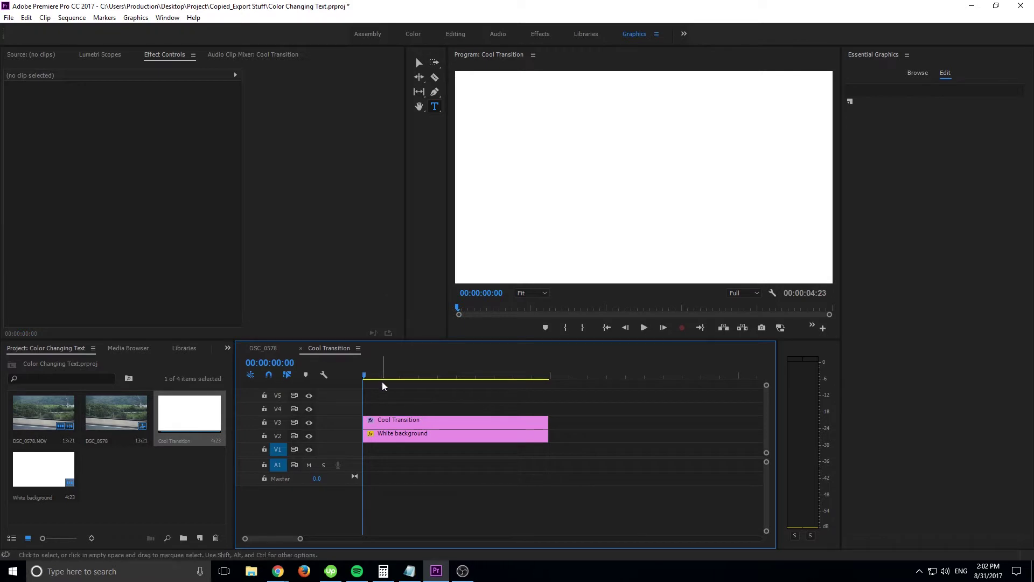
{"action": "key", "text": "ctrl+z"}
{"action": "left_click", "coordinate": [263, 348]}
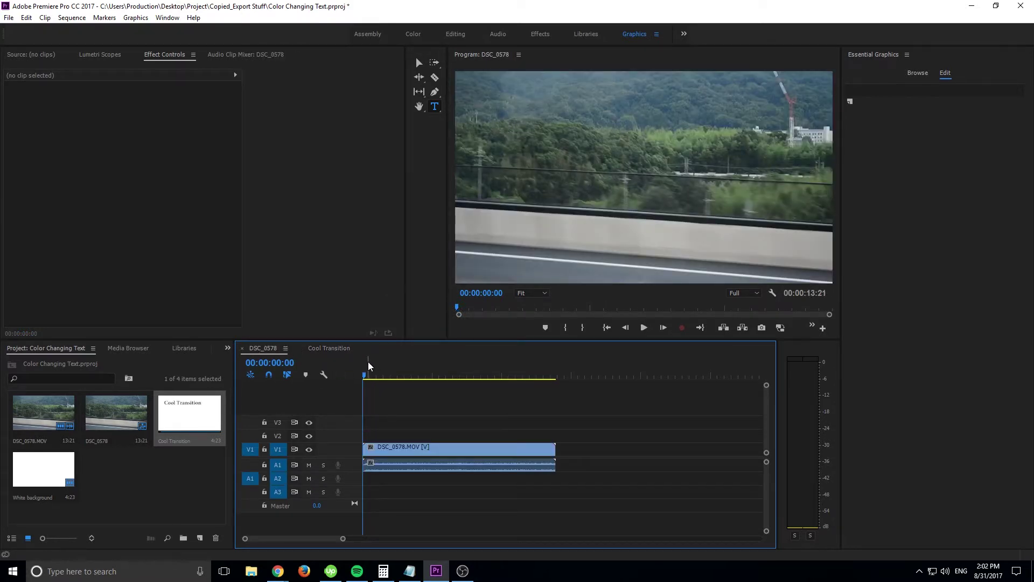
{"action": "left_click", "coordinate": [364, 375]}
{"action": "left_click_drag", "start_coordinate": [194, 408], "coordinate": [367, 434]}
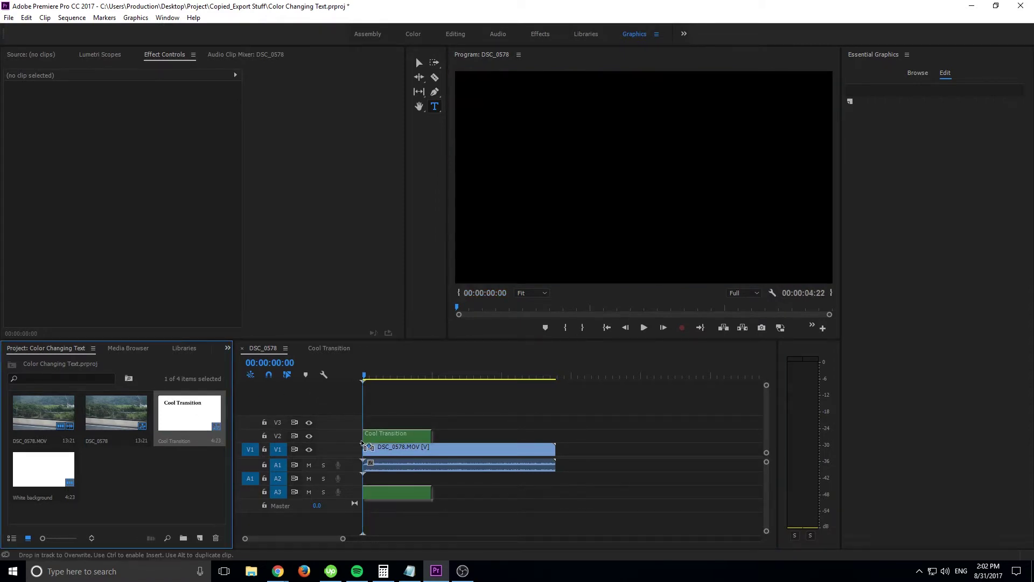
{"action": "mouse_move", "coordinate": [364, 376]}
{"action": "left_mouse_down"}
{"action": "mouse_move", "coordinate": [381, 376]}
{"action": "mouse_move", "coordinate": [363, 376]}
{"action": "left_mouse_up"}
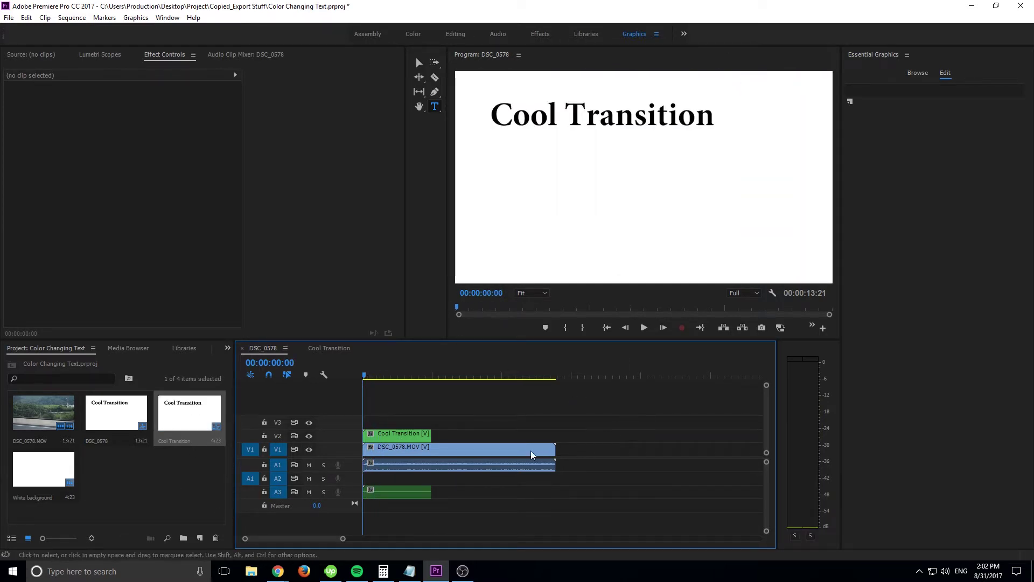
{"action": "left_click", "coordinate": [412, 436]}
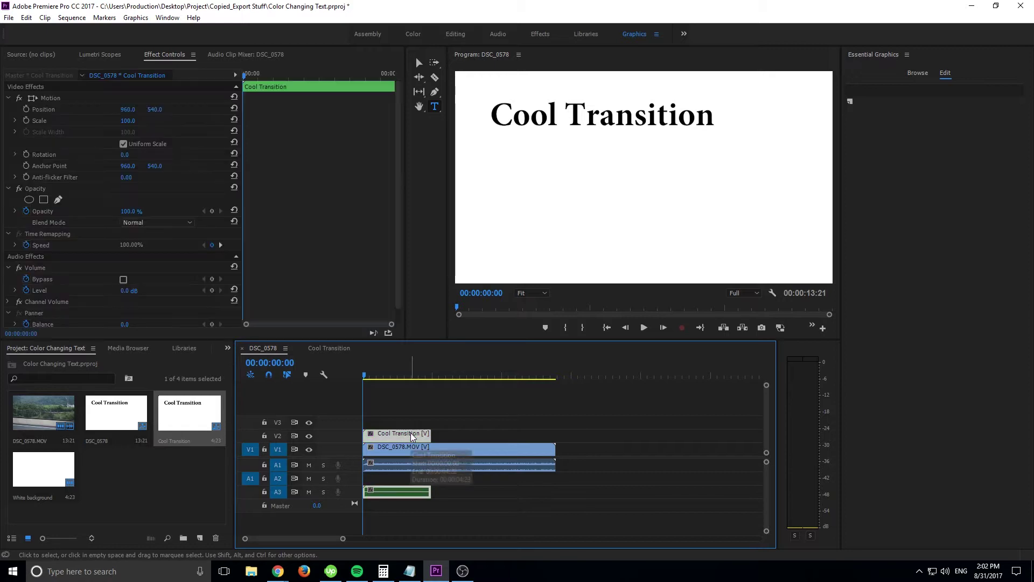
{"action": "key", "text": "Delete"}
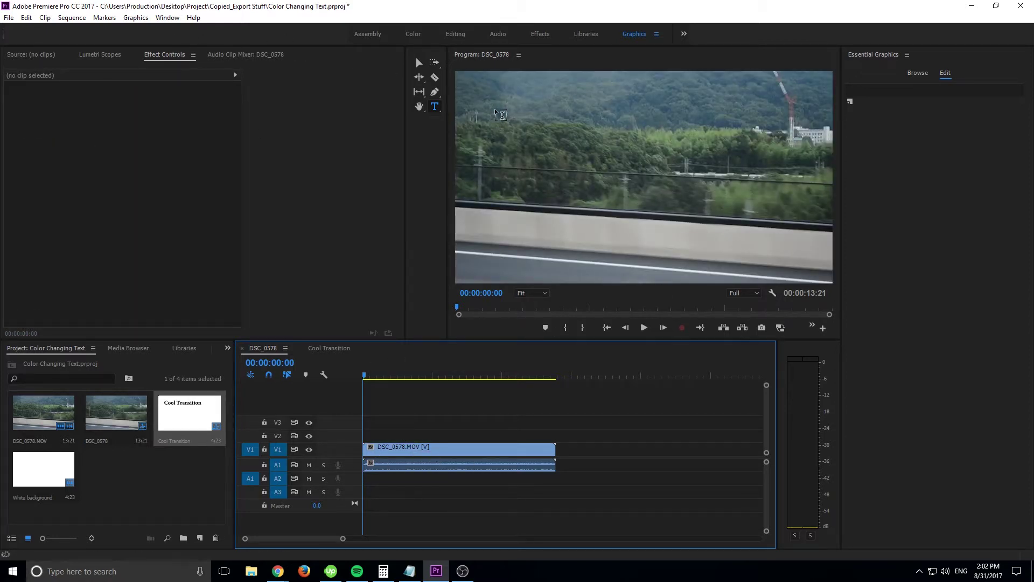
Step: Add a text layer reading "Fun Transition" near the top of the video frame
{"action": "left_click_drag", "start_coordinate": [494, 104], "coordinate": [629, 137]}
{"action": "left_click_drag", "start_coordinate": [737, 156], "coordinate": [635, 135]}
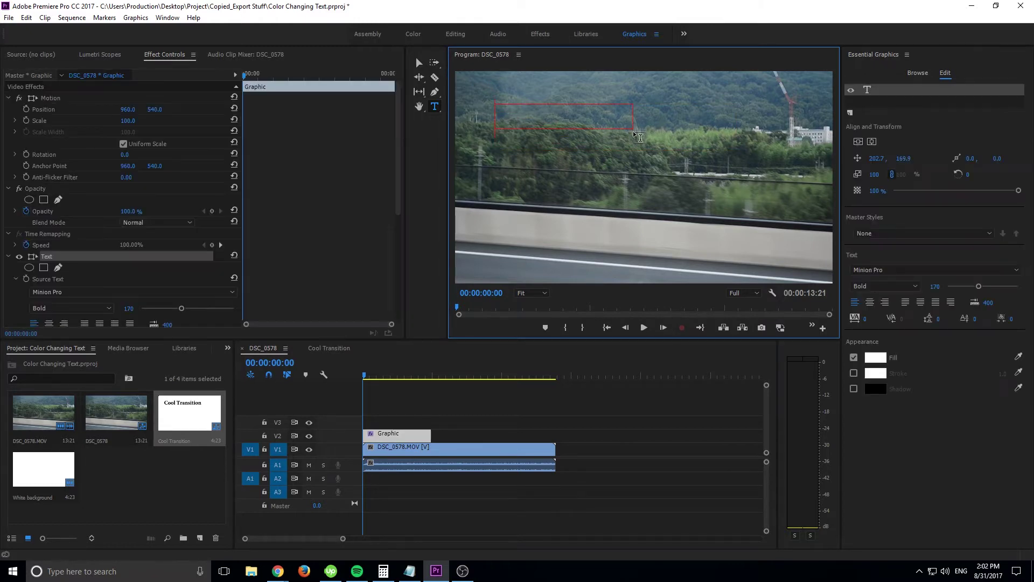
{"action": "key", "text": "ctrl+z"}
{"action": "left_click", "coordinate": [531, 110]}
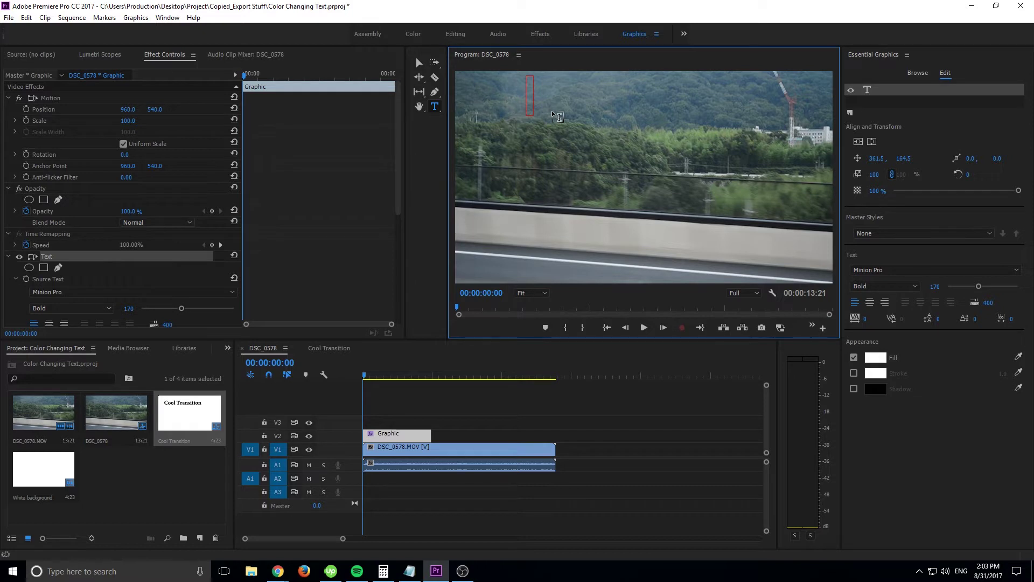
{"action": "type", "text": "Fun Transition"}
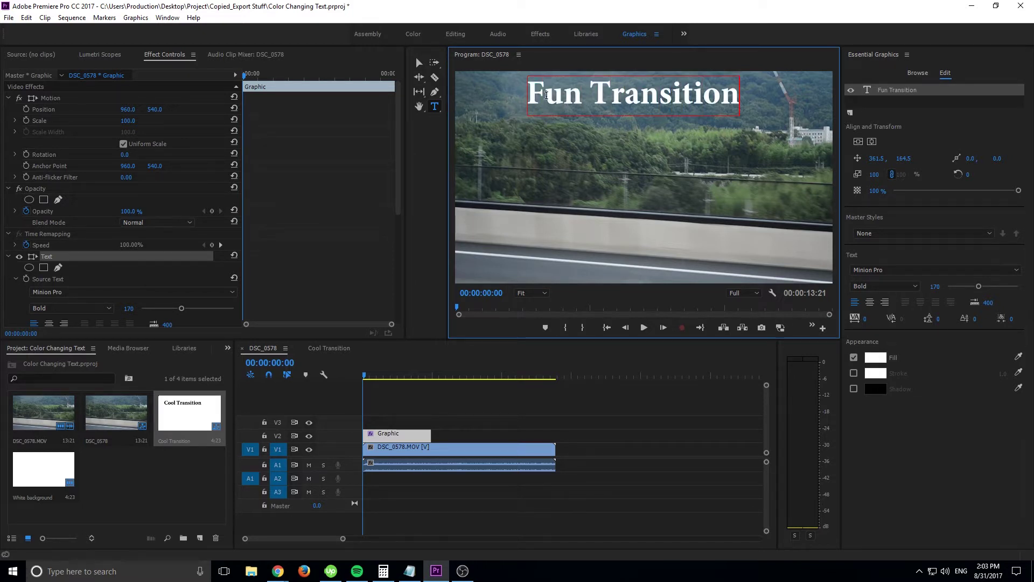
Step: Change the "Fun Transition" text fill to black (000000) and move the text left and slightly down in the frame
{"action": "left_click", "coordinate": [548, 95]}
{"action": "key", "text": "ctrl+a"}
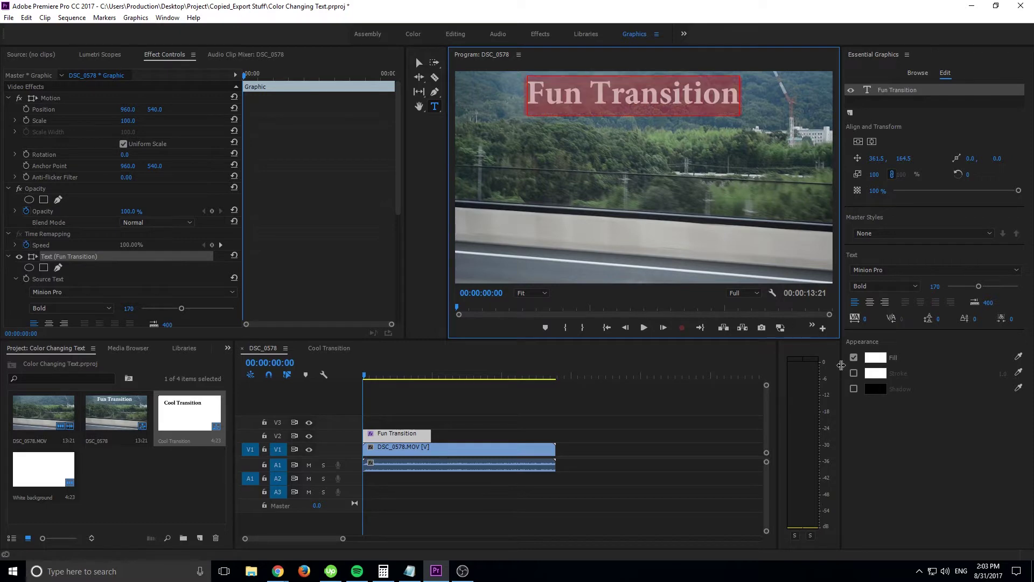
{"action": "left_click", "coordinate": [875, 358]}
{"action": "left_click_drag", "start_coordinate": [493, 273], "coordinate": [348, 234]}
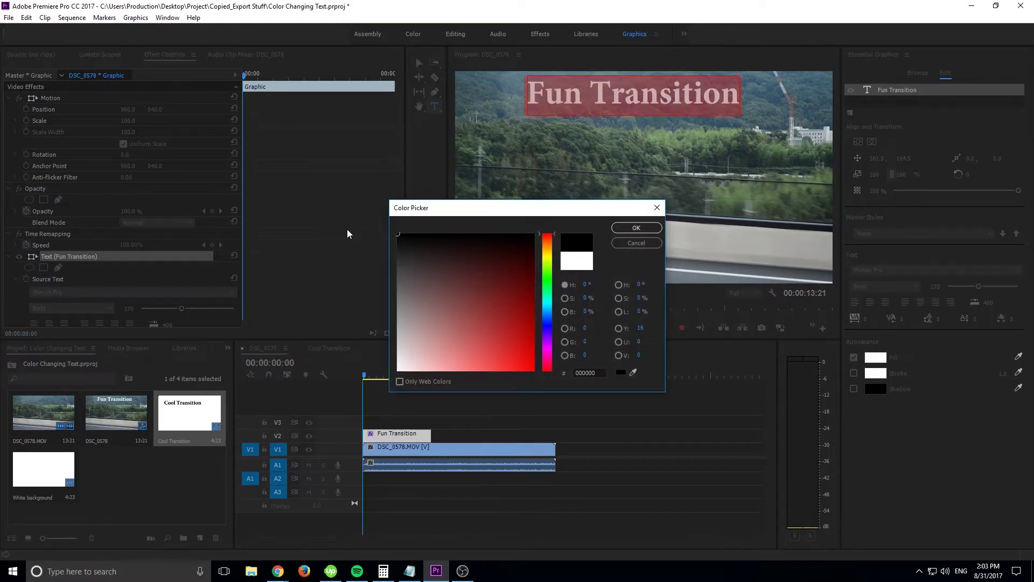
{"action": "left_click", "coordinate": [628, 233]}
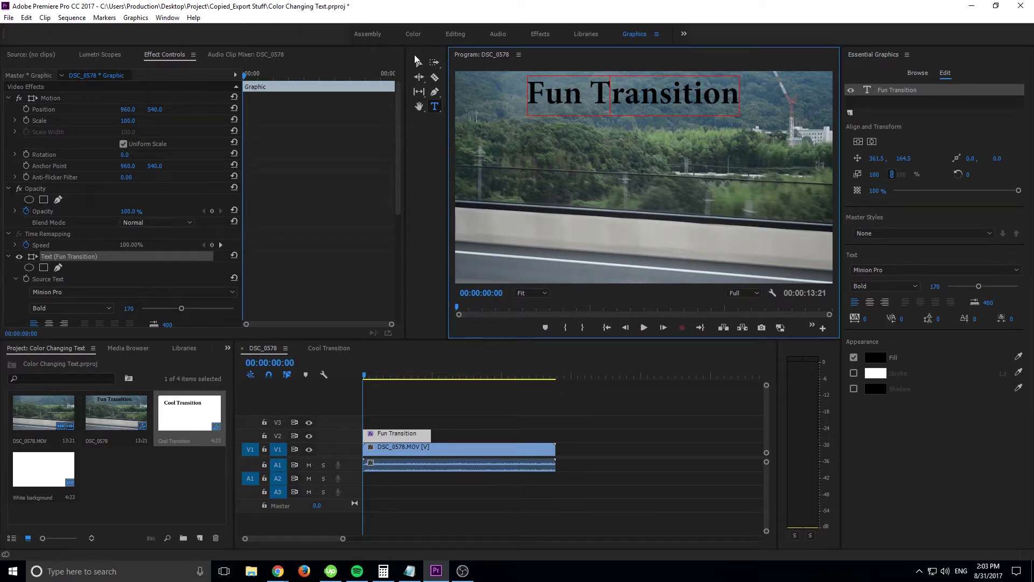
{"action": "left_click", "coordinate": [419, 62]}
{"action": "left_click_drag", "start_coordinate": [545, 99], "coordinate": [516, 112]}
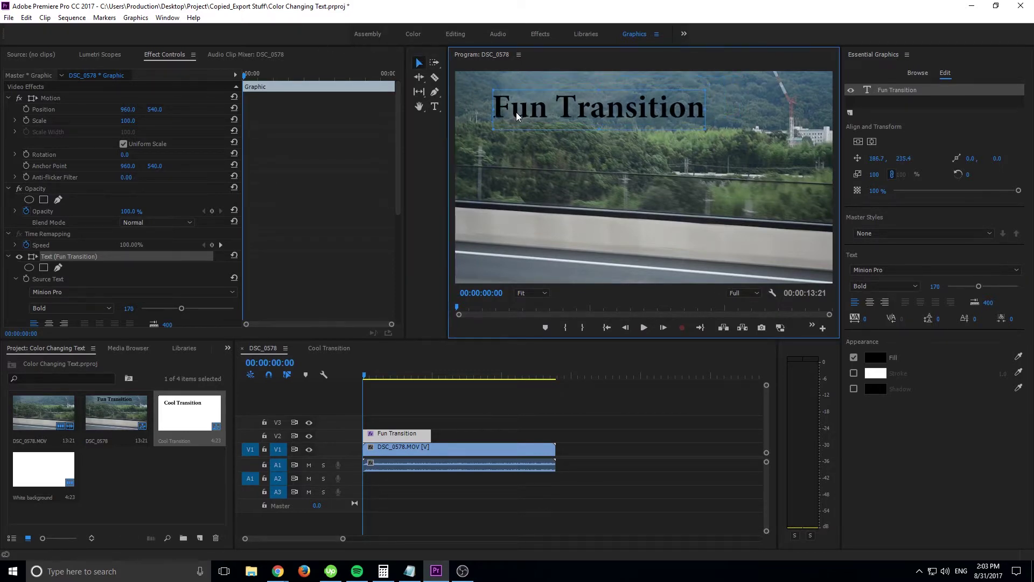
Step: Nest the "Fun Transition" text clip into a sequence named "Fun Transition"
{"action": "right_click", "coordinate": [412, 434]}
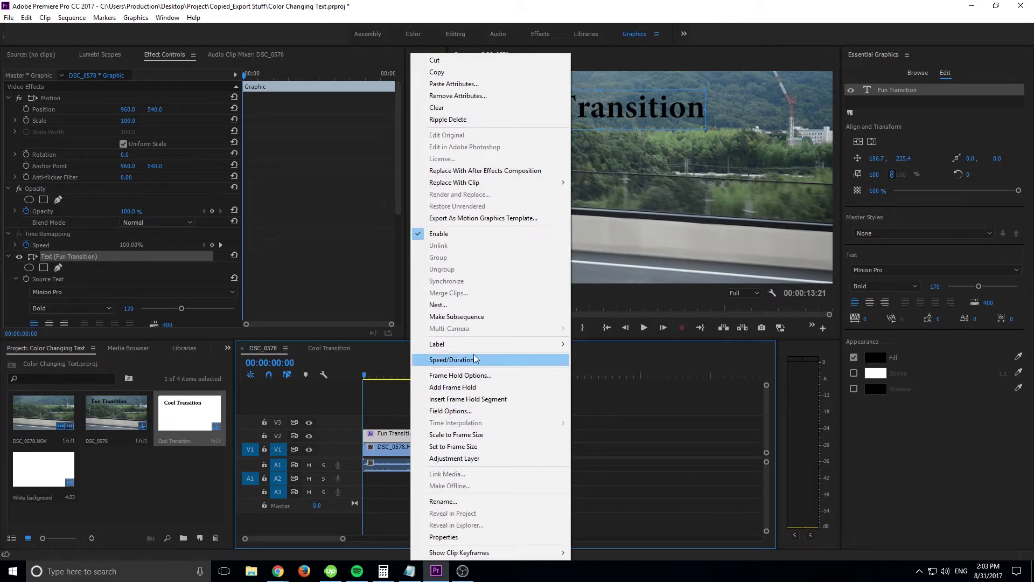
{"action": "left_click", "coordinate": [474, 305]}
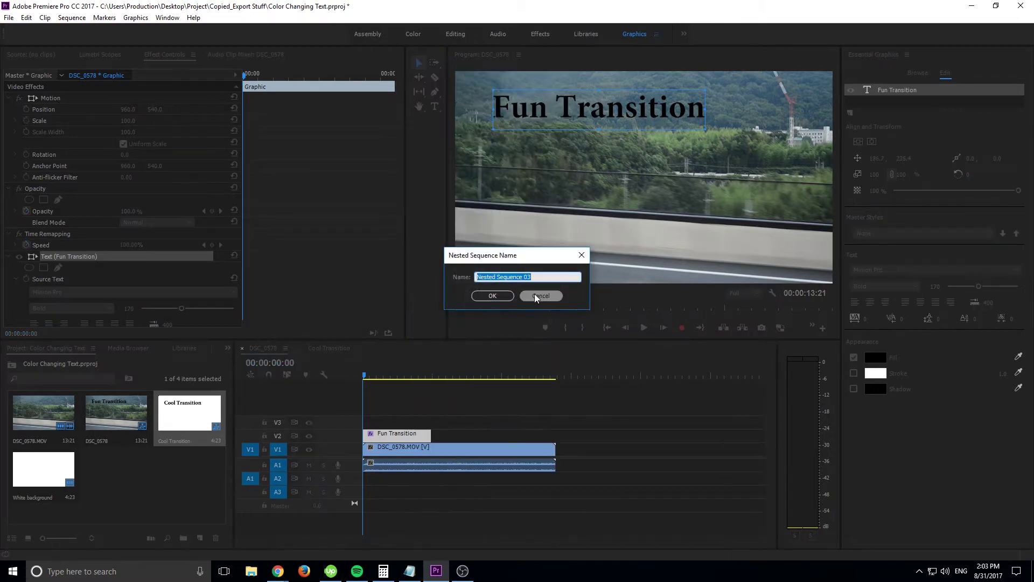
{"action": "type", "text": "Fun Transition"}
{"action": "key", "text": "Return"}
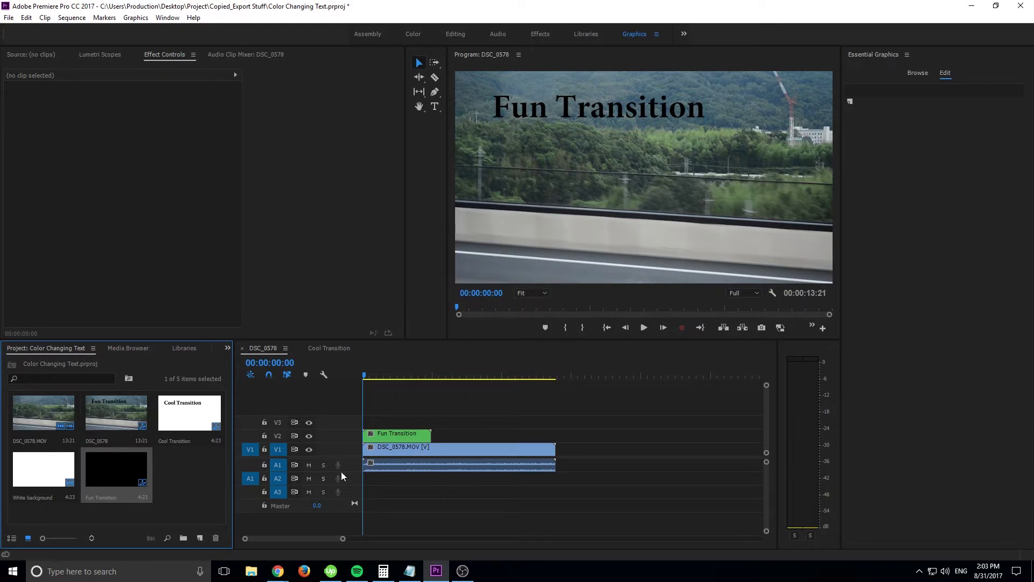
Step: Look inside the nested Fun Transition sequence, close it, and check the layers of the Cool Transition sequence
{"action": "double_click", "coordinate": [402, 438]}
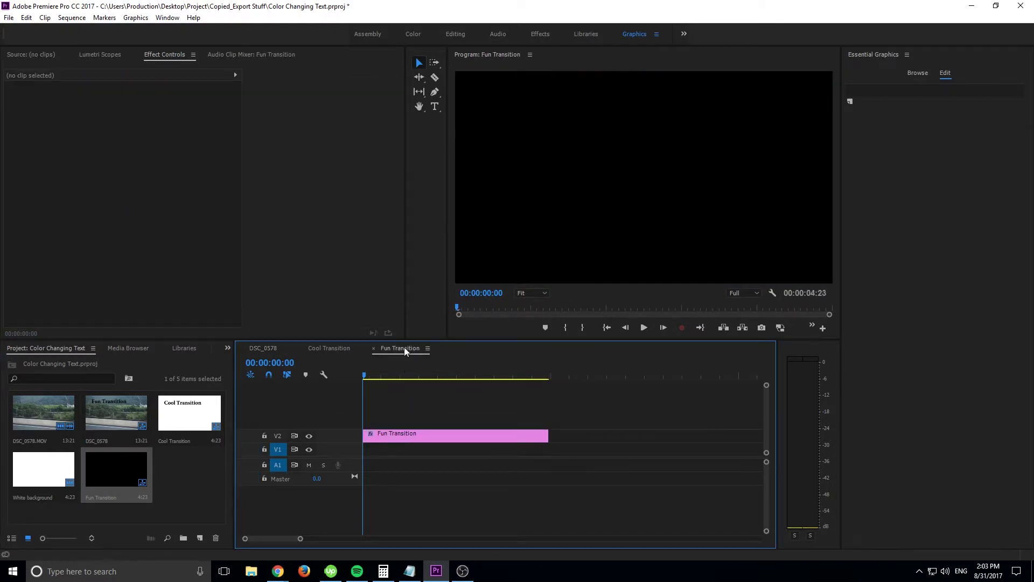
{"action": "left_click", "coordinate": [374, 348]}
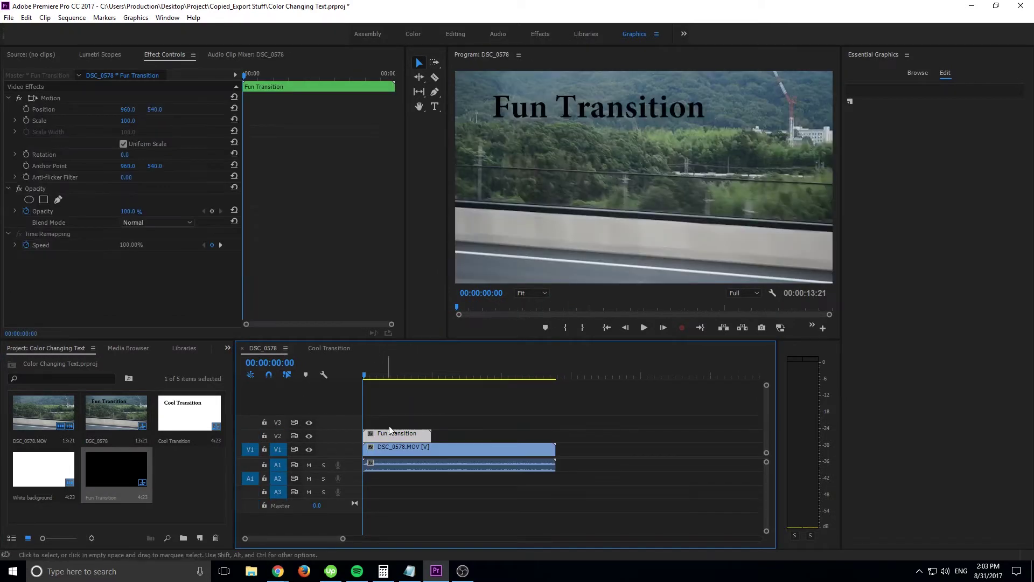
{"action": "left_click", "coordinate": [396, 408]}
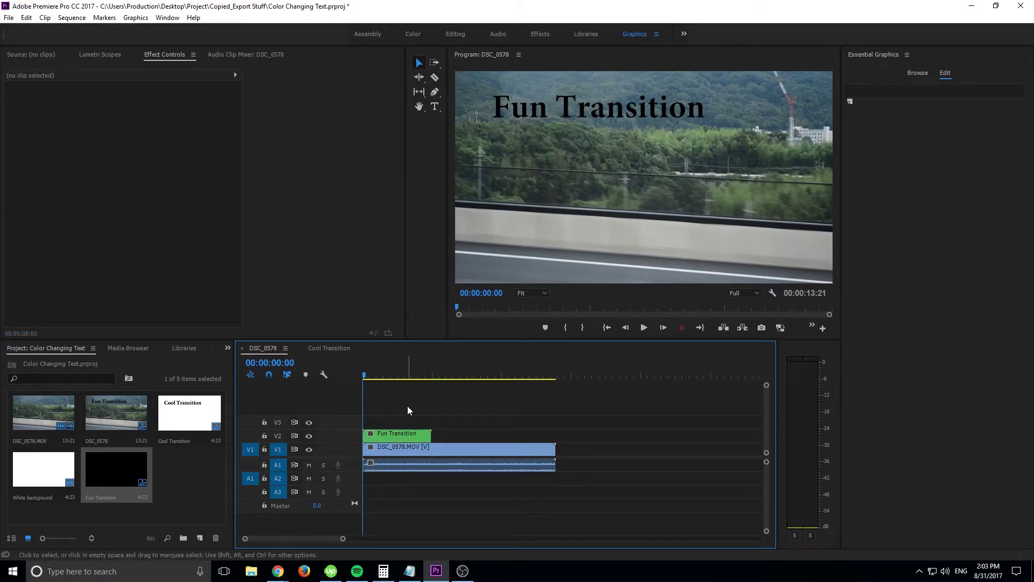
{"action": "left_click", "coordinate": [331, 348]}
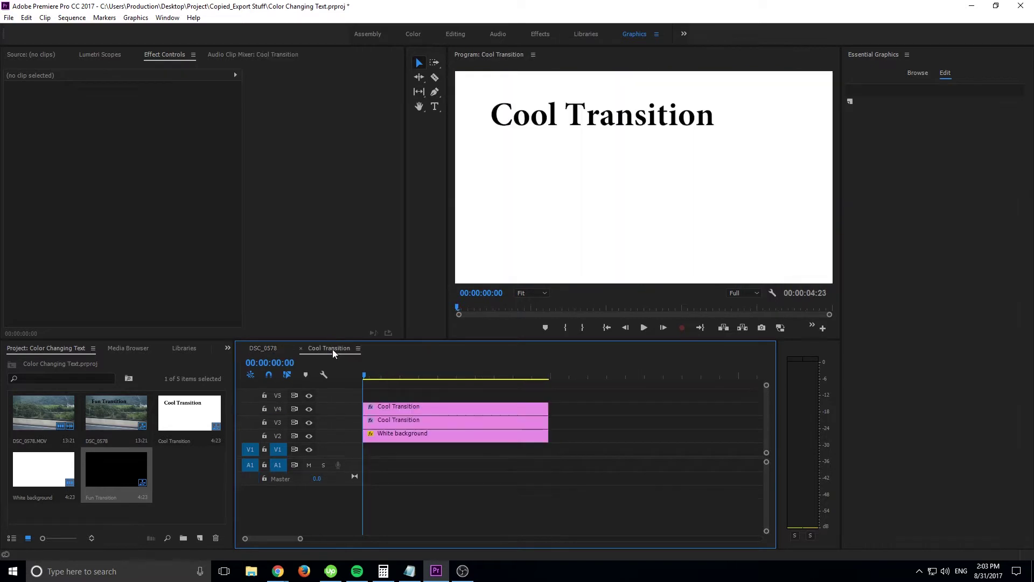
{"action": "left_click", "coordinate": [263, 348]}
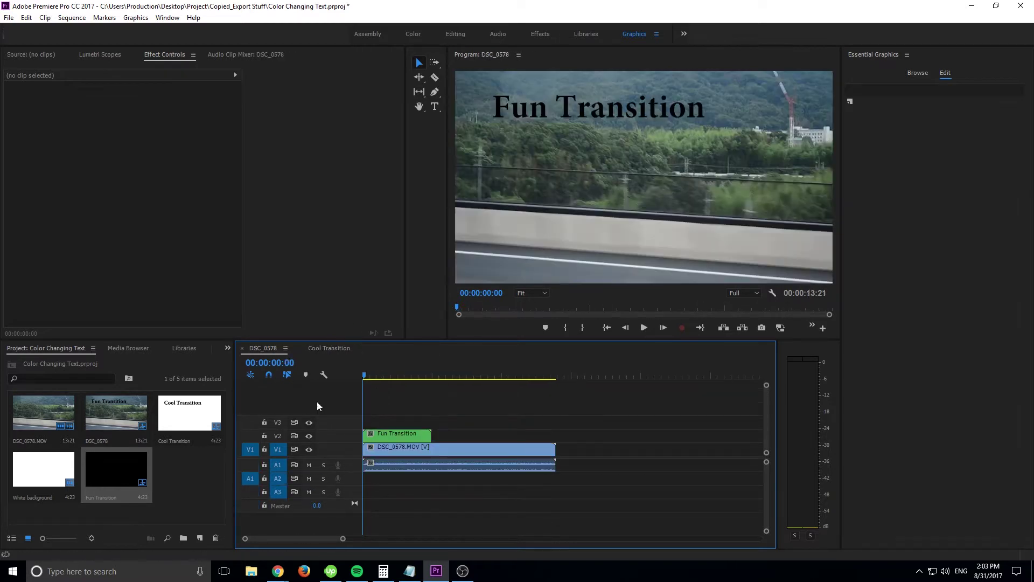
Step: Open the nested Fun Transition sequence, close the Cool Transition sequence and return to DSC_0578
{"action": "double_click", "coordinate": [403, 439]}
{"action": "left_click", "coordinate": [344, 349]}
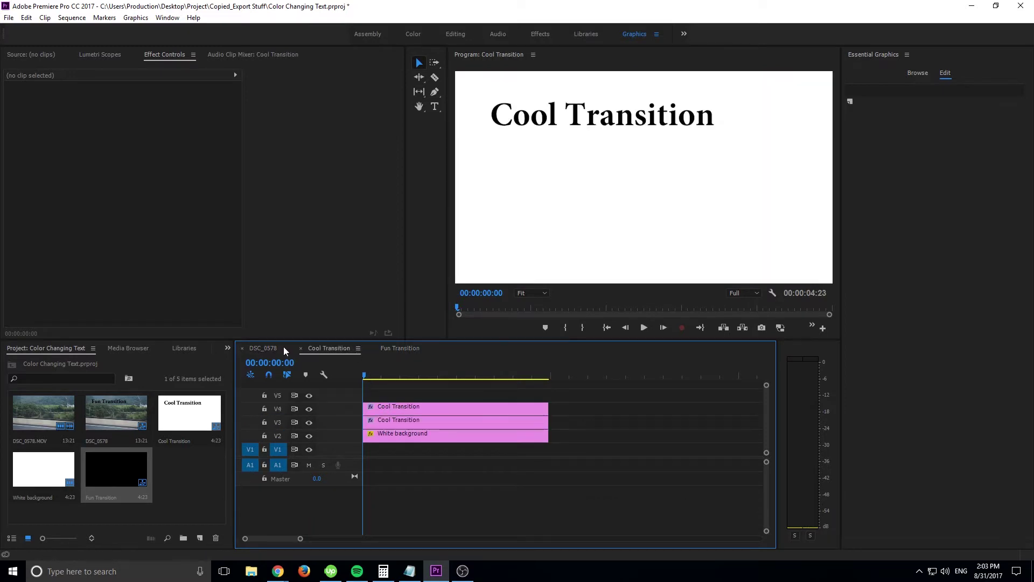
{"action": "left_click", "coordinate": [300, 349]}
{"action": "left_click", "coordinate": [262, 348]}
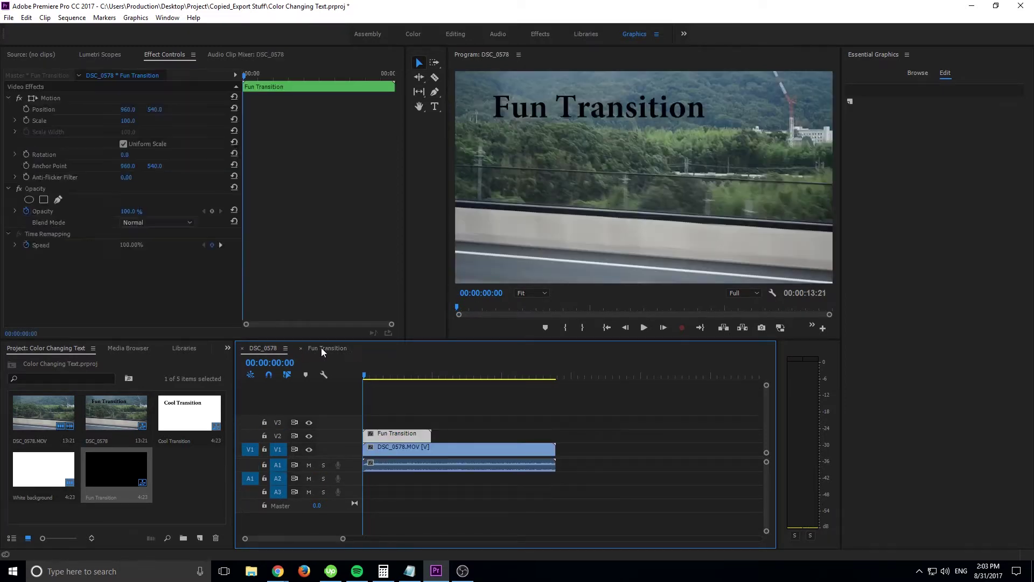
Step: Compare the DSC_0578 sequence with the nested Fun Transition sequence, leaving Fun Transition open for editing
{"action": "left_click", "coordinate": [322, 348]}
{"action": "left_click", "coordinate": [277, 348]}
{"action": "left_click", "coordinate": [414, 433]}
{"action": "left_click", "coordinate": [328, 348]}
{"action": "left_click", "coordinate": [272, 348]}
{"action": "left_click", "coordinate": [327, 348]}
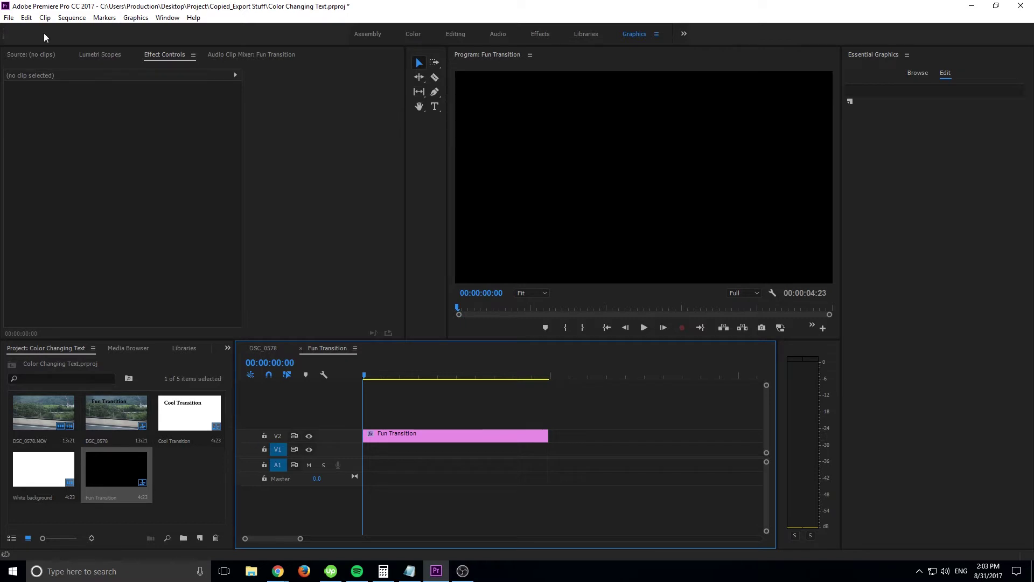
{"action": "left_click", "coordinate": [9, 17]}
{"action": "mouse_move", "coordinate": [54, 30]}
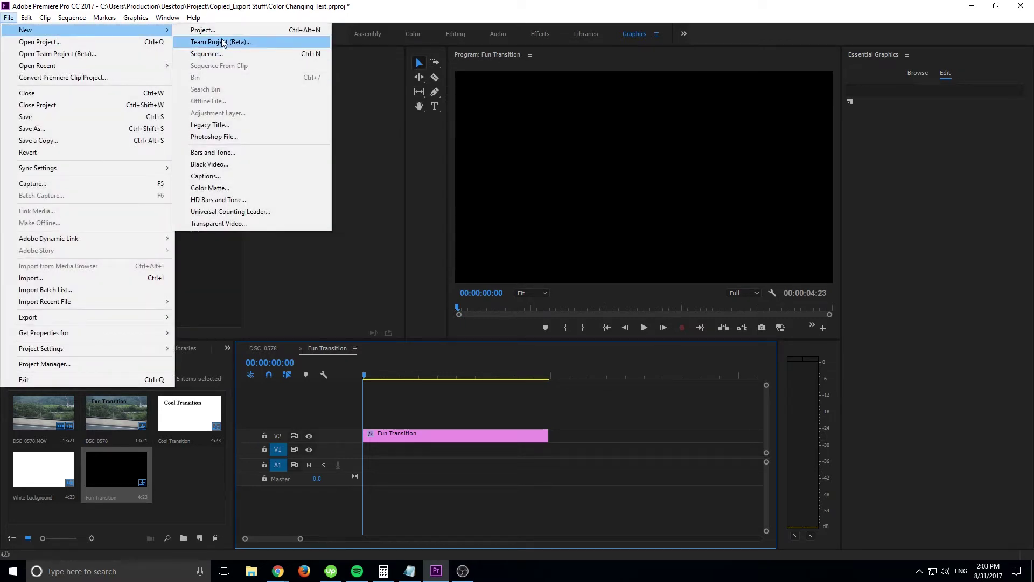
{"action": "left_click", "coordinate": [233, 189]}
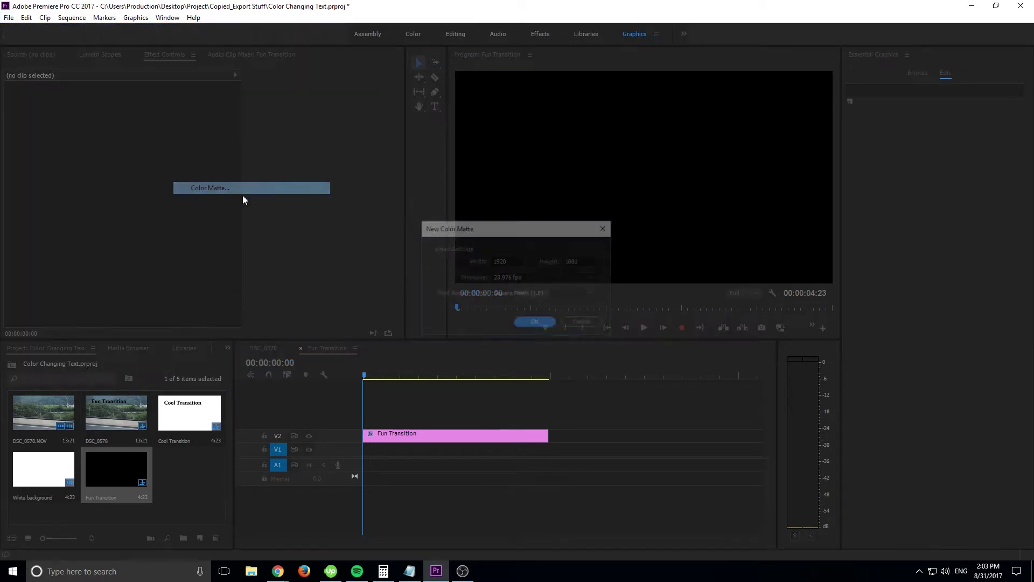
{"action": "left_click", "coordinate": [538, 324]}
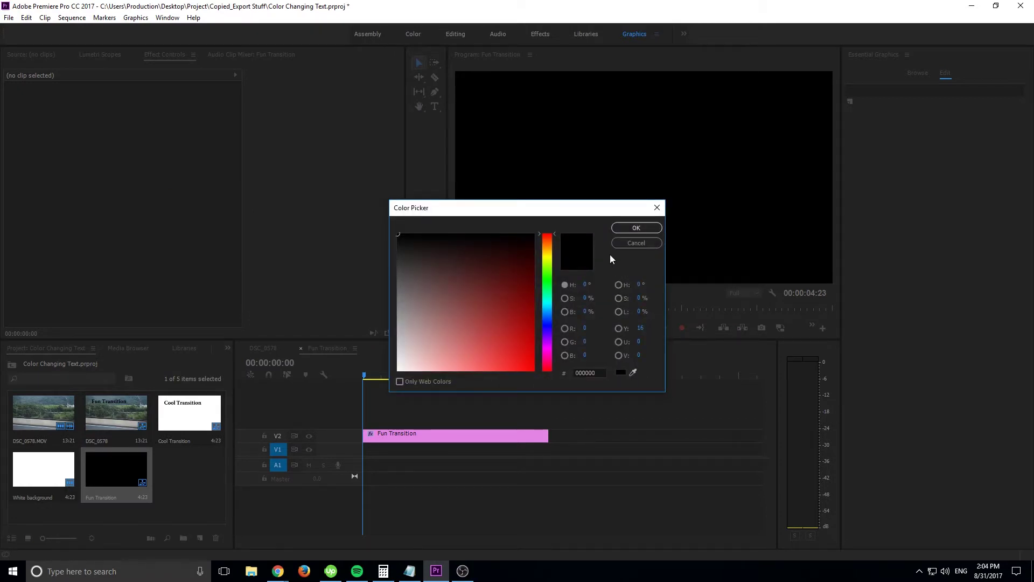
{"action": "left_click", "coordinate": [642, 247]}
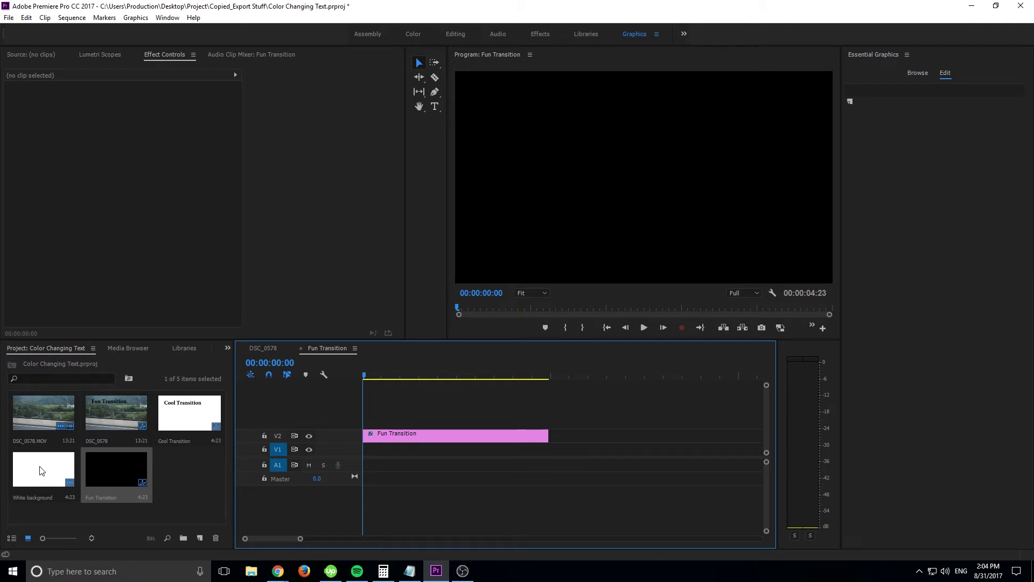
Step: Place the White background matte on V1 beneath the Fun Transition text and check the result in the DSC_0578 sequence
{"action": "left_click_drag", "start_coordinate": [39, 471], "coordinate": [366, 450]}
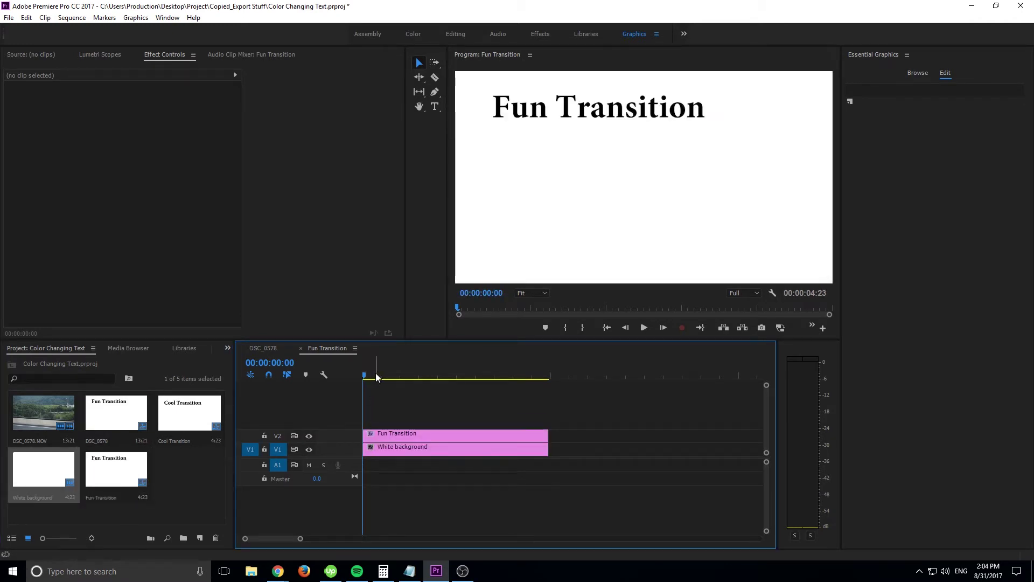
{"action": "left_click", "coordinate": [255, 348]}
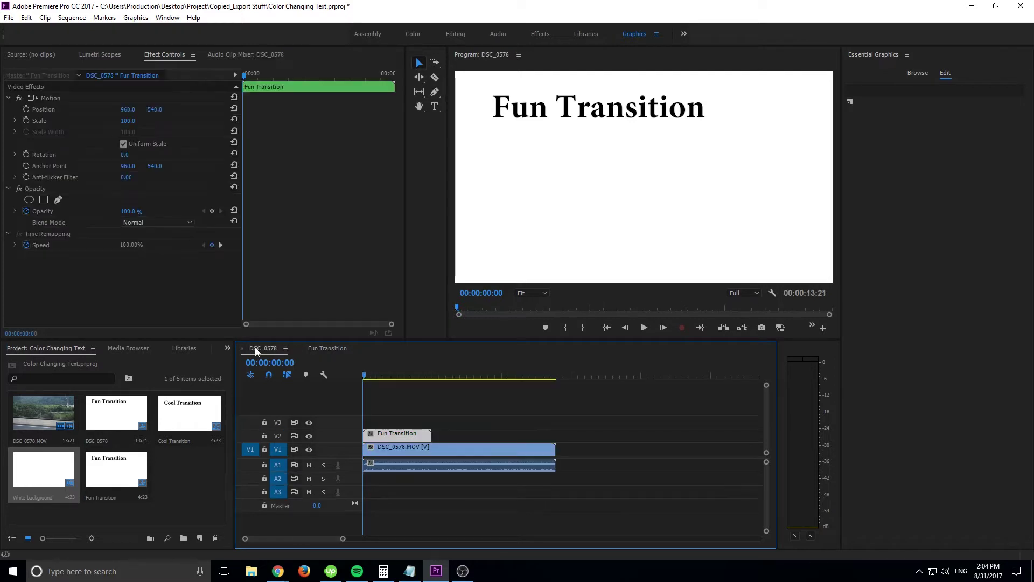
{"action": "left_click", "coordinate": [330, 349]}
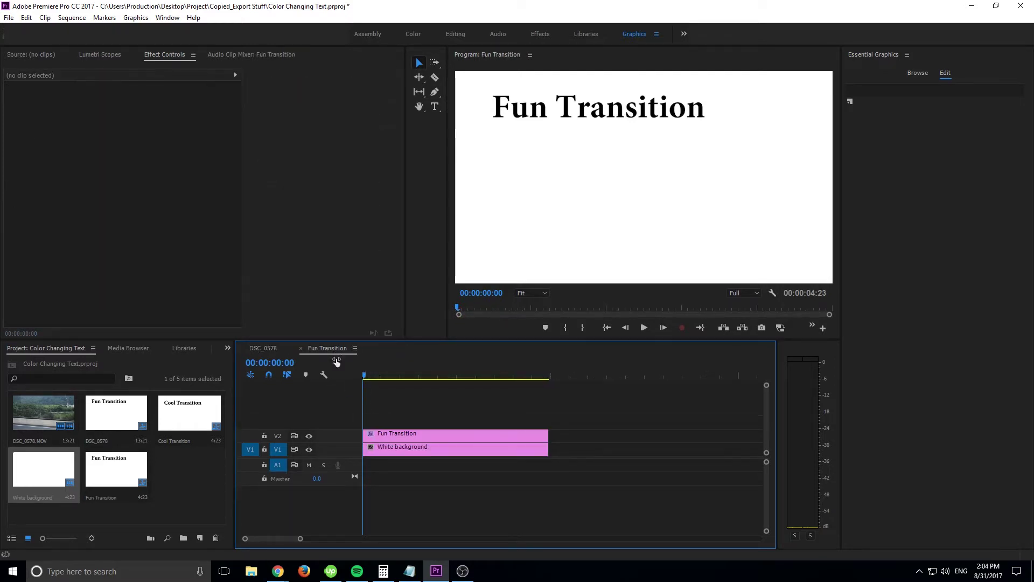
Step: Keyframe the White background's horizontal position from 960 at 00:00:00:10 to about -966 at 00:00:01:01 so it slides out of frame
{"action": "left_click_drag", "start_coordinate": [367, 374], "coordinate": [380, 378]}
{"action": "left_click", "coordinate": [389, 451]}
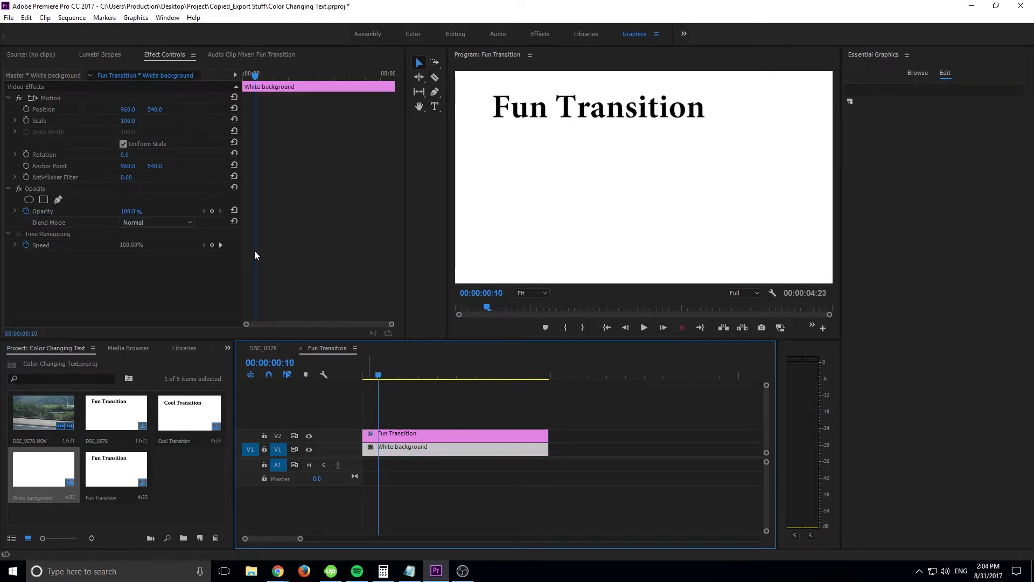
{"action": "left_click", "coordinate": [26, 109]}
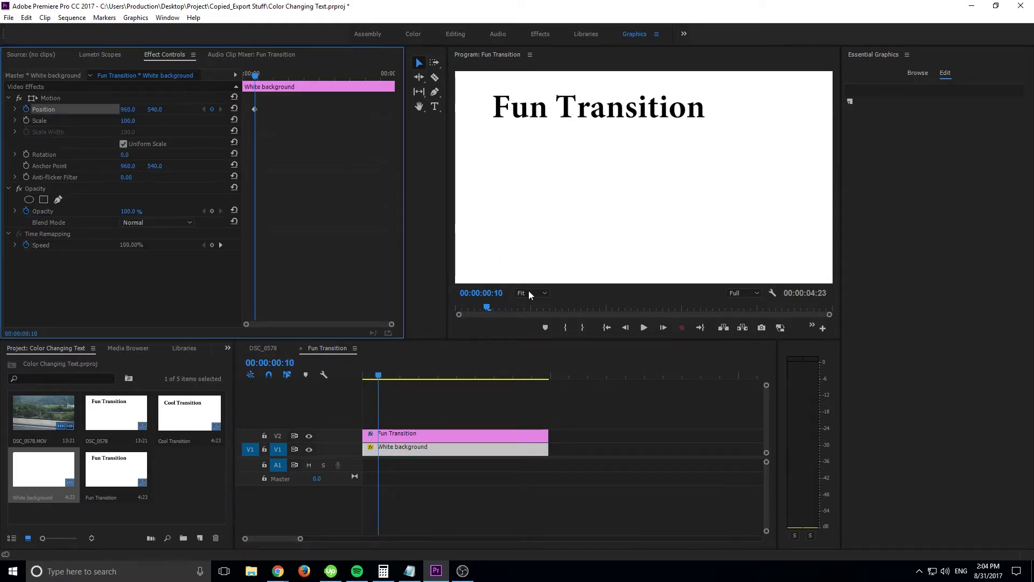
{"action": "left_click", "coordinate": [663, 327]}
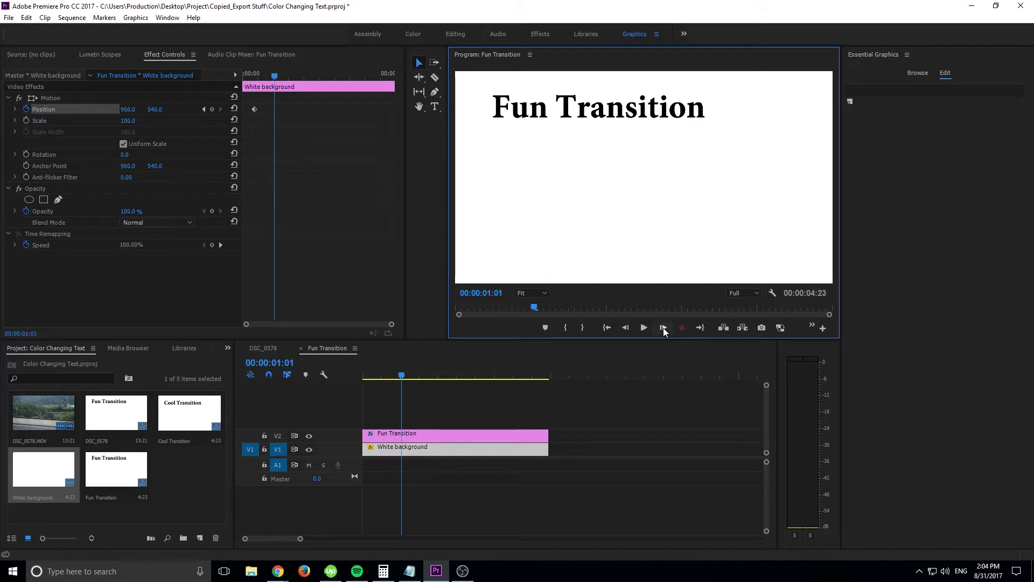
{"action": "left_click_drag", "start_coordinate": [127, 109], "coordinate": [50, 110]}
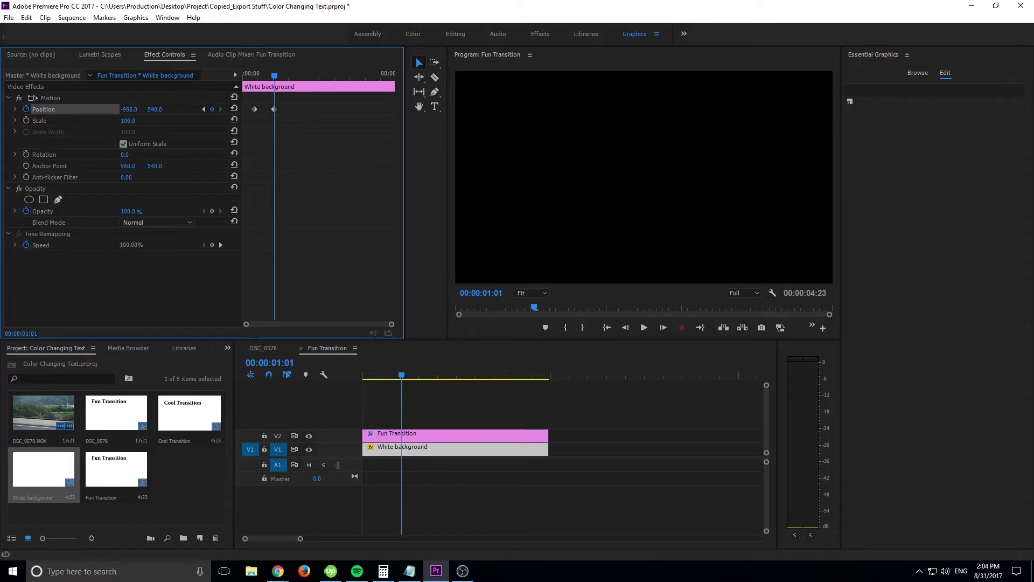
Step: Preview the background's sliding motion in the DSC_0578 sequence and return to the Fun Transition sequence
{"action": "left_click", "coordinate": [263, 348]}
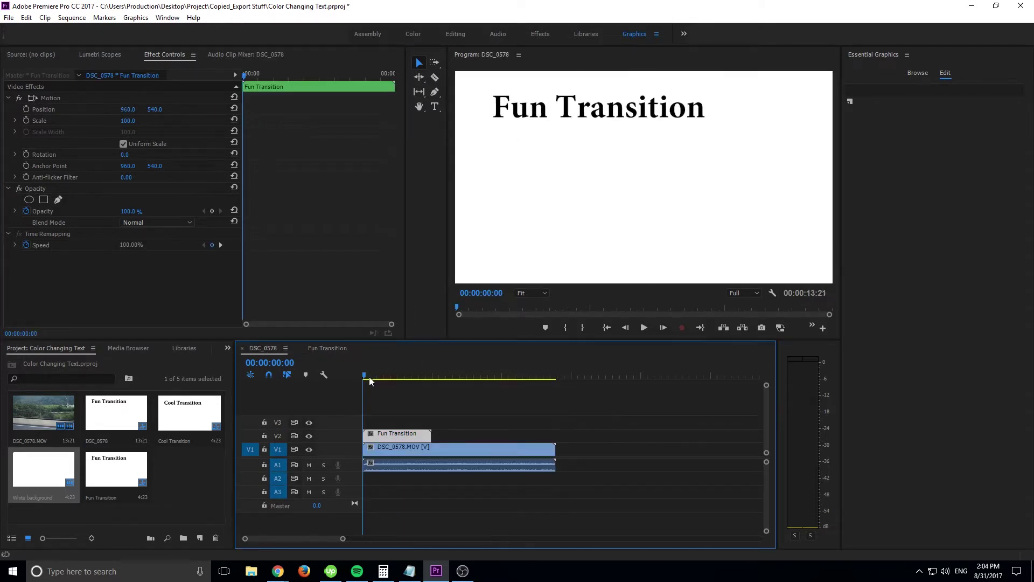
{"action": "left_click_drag", "start_coordinate": [379, 373], "coordinate": [363, 377]}
{"action": "left_click", "coordinate": [365, 377]}
{"action": "left_click", "coordinate": [311, 348]}
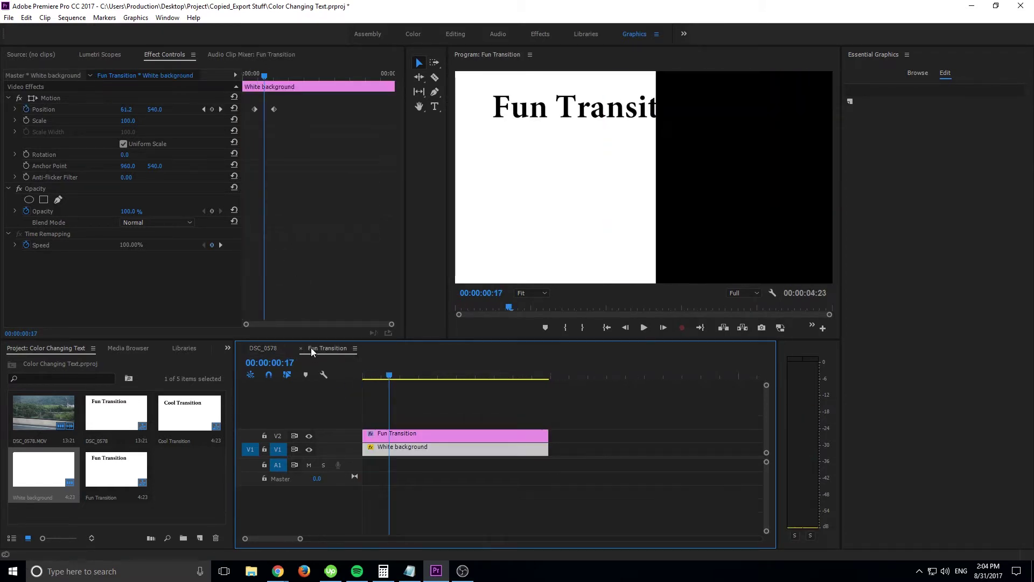
{"action": "left_click", "coordinate": [388, 435]}
{"action": "left_click", "coordinate": [385, 418]}
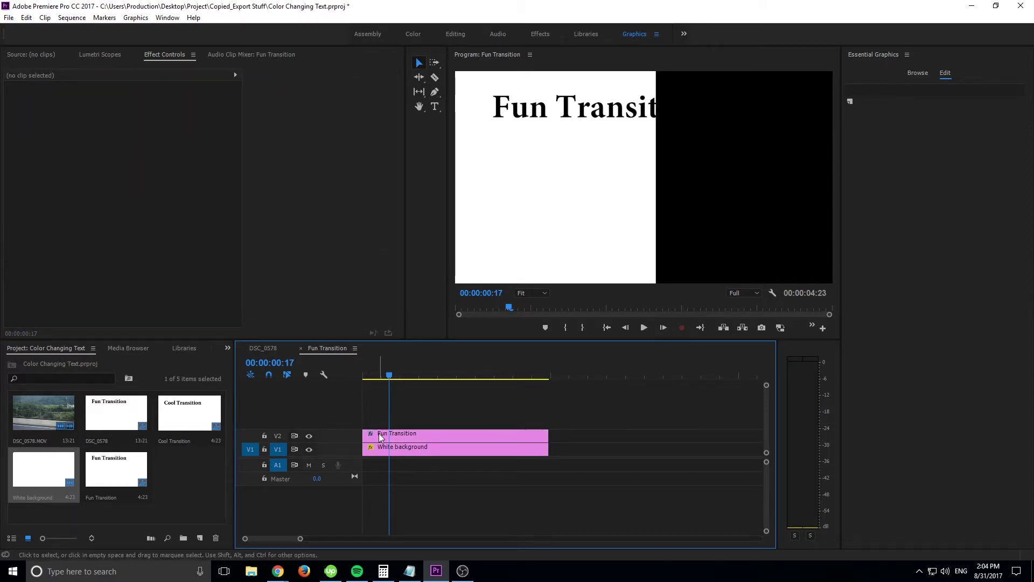
Step: Add several extra video tracks after Video 2 in the Fun Transition sequence, with zero new audio tracks
{"action": "left_click", "coordinate": [366, 373]}
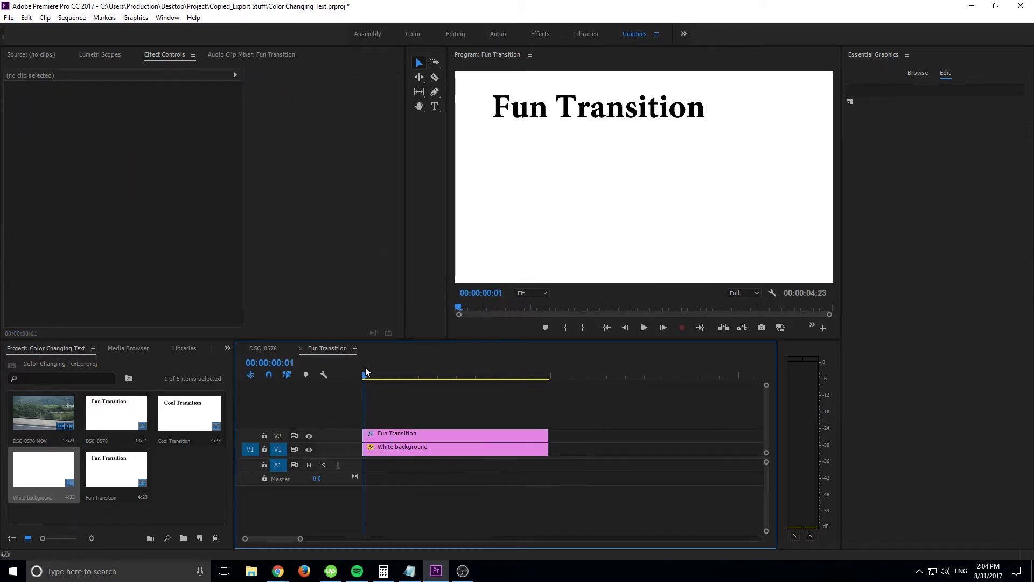
{"action": "left_click_drag", "start_coordinate": [365, 372], "coordinate": [353, 411]}
{"action": "left_click", "coordinate": [383, 432]}
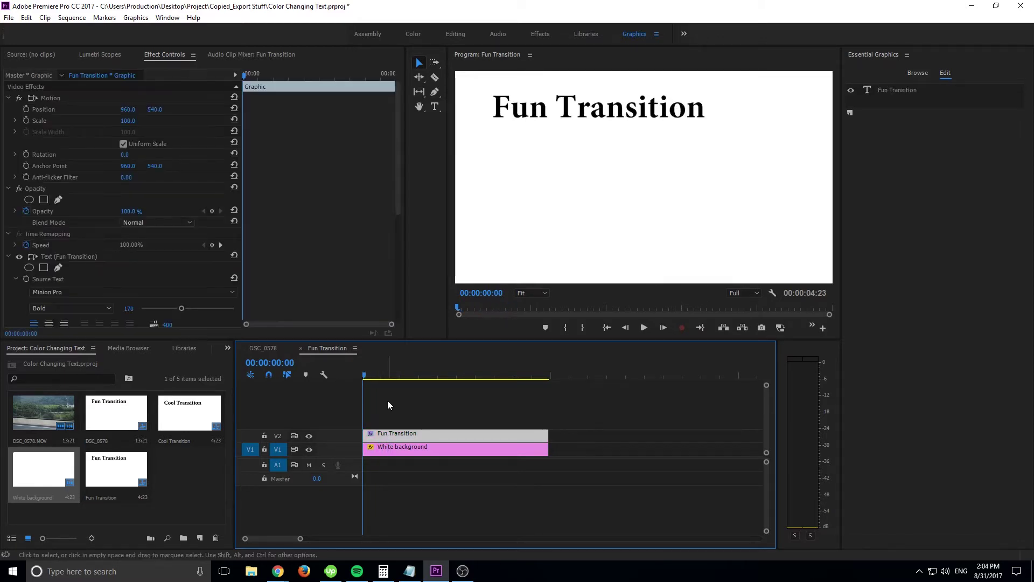
{"action": "right_click", "coordinate": [300, 405]}
{"action": "left_click", "coordinate": [334, 466]}
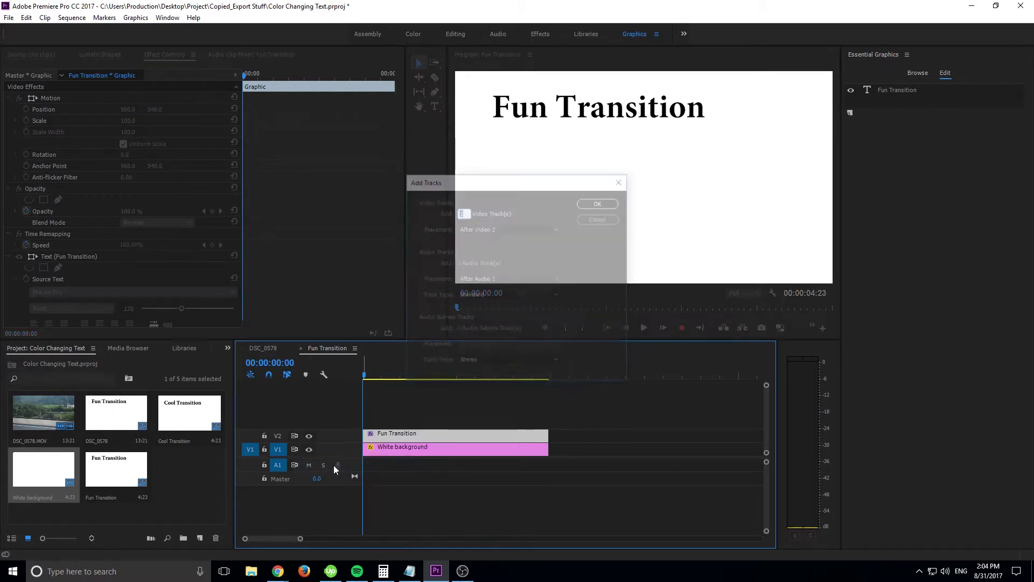
{"action": "left_click_drag", "start_coordinate": [458, 263], "coordinate": [450, 263]}
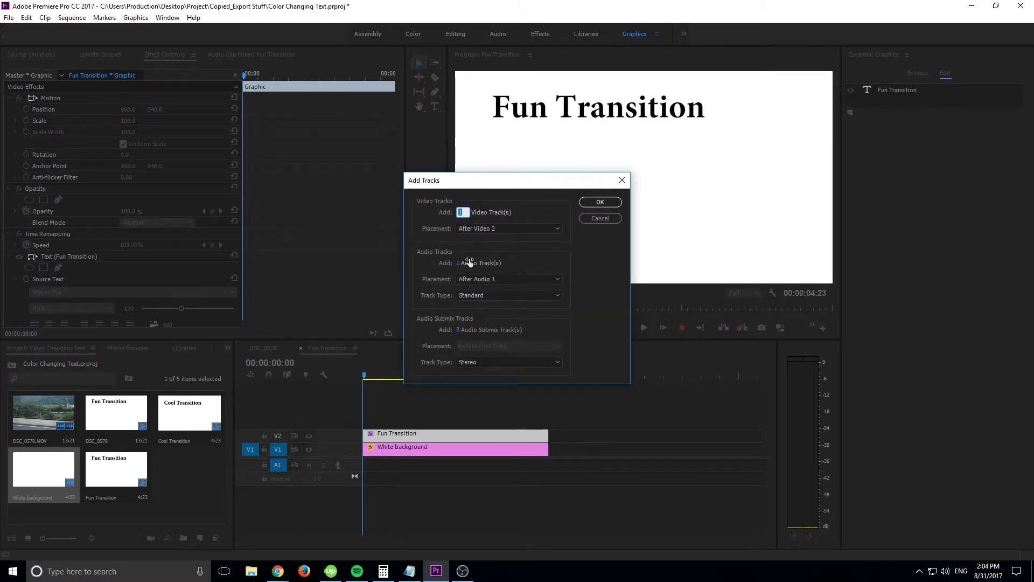
{"action": "left_click_drag", "start_coordinate": [459, 212], "coordinate": [465, 210]}
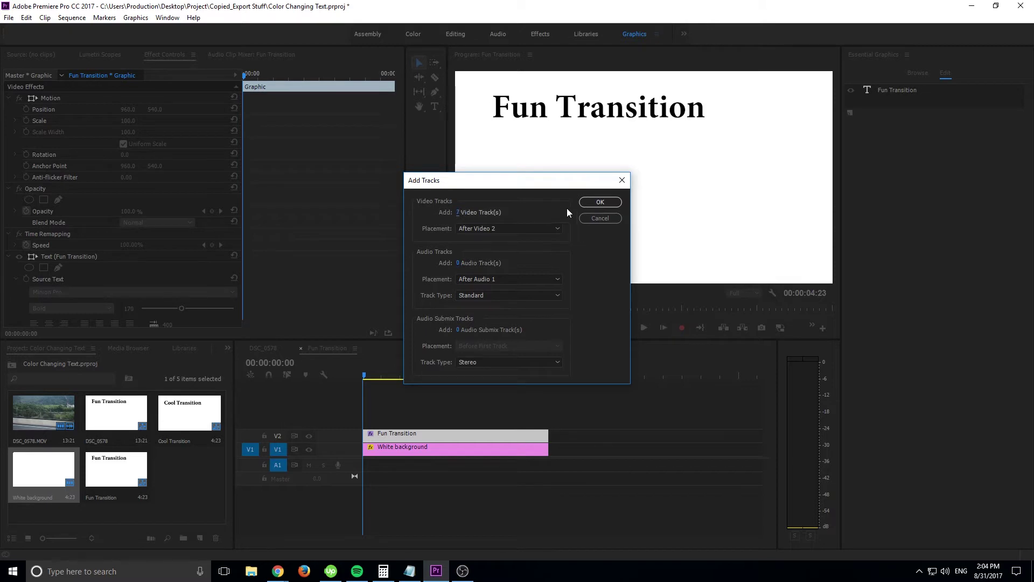
{"action": "left_click", "coordinate": [585, 203]}
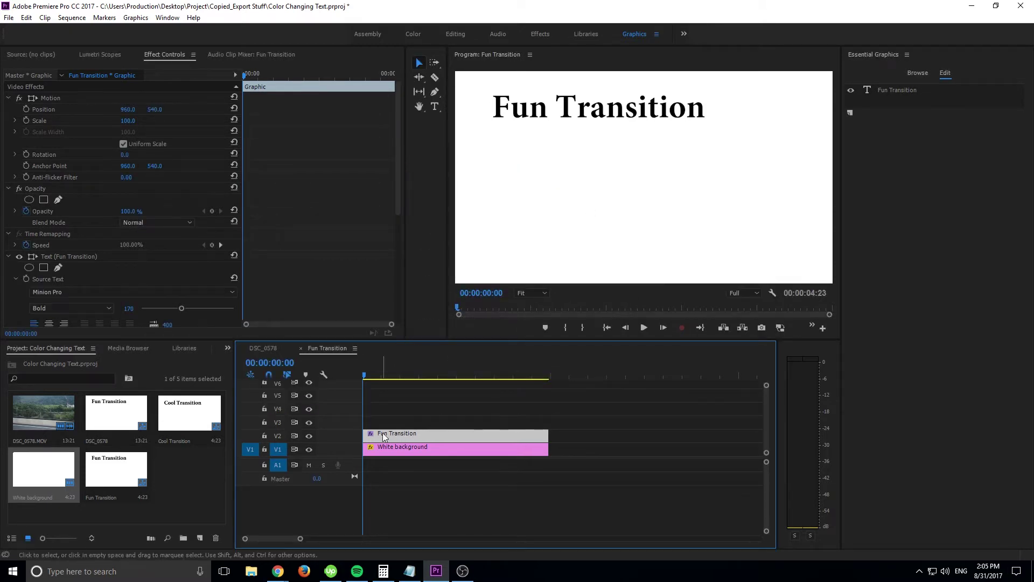
Step: Duplicate the Fun Transition text clip from V2 onto V3, making V3 the targeted video track
{"action": "left_click", "coordinate": [403, 412]}
{"action": "left_click", "coordinate": [408, 432]}
{"action": "right_click", "coordinate": [407, 432]}
{"action": "left_click", "coordinate": [403, 434]}
{"action": "left_click_drag", "start_coordinate": [403, 434], "coordinate": [457, 447]}
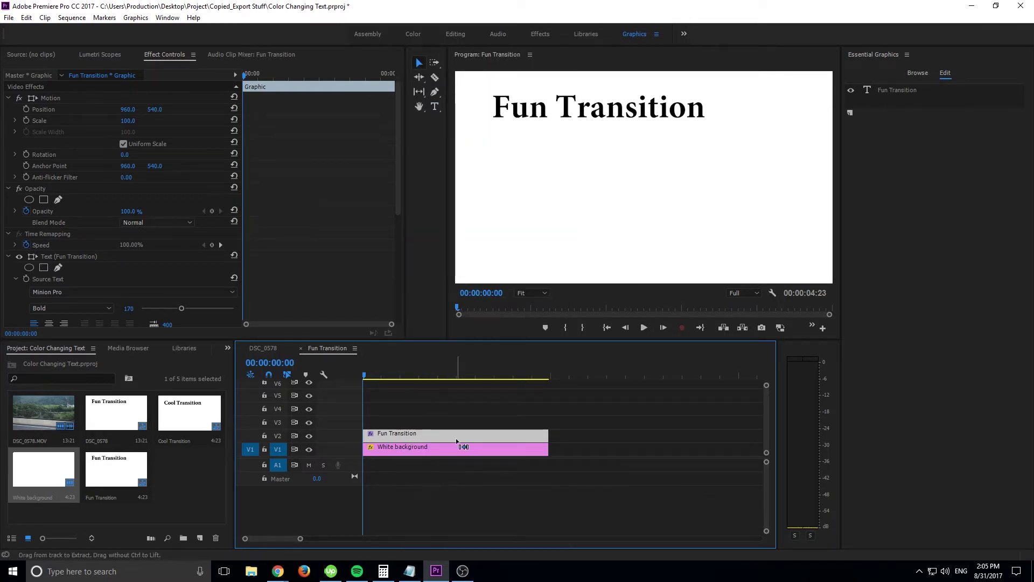
{"action": "key", "text": "Down"}
{"action": "key", "text": "ctrl+z"}
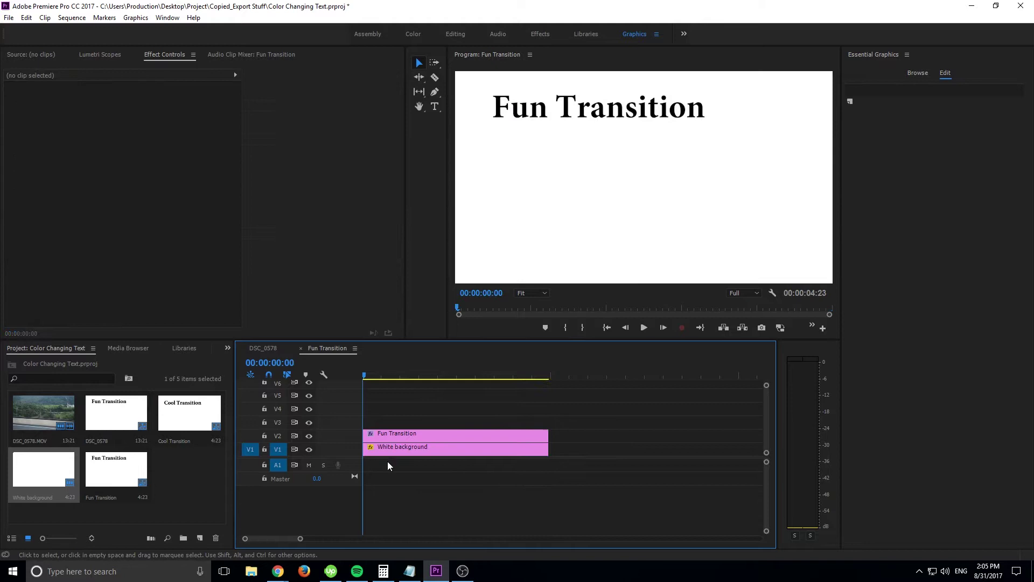
{"action": "left_click", "coordinate": [277, 448]}
{"action": "left_click", "coordinate": [278, 423]}
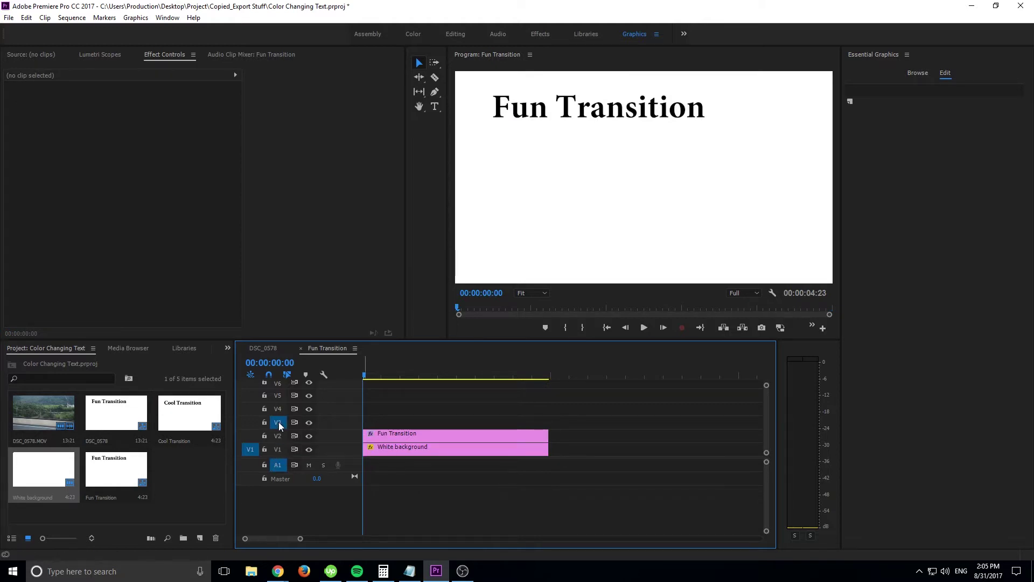
{"action": "key", "text": "ctrl+v"}
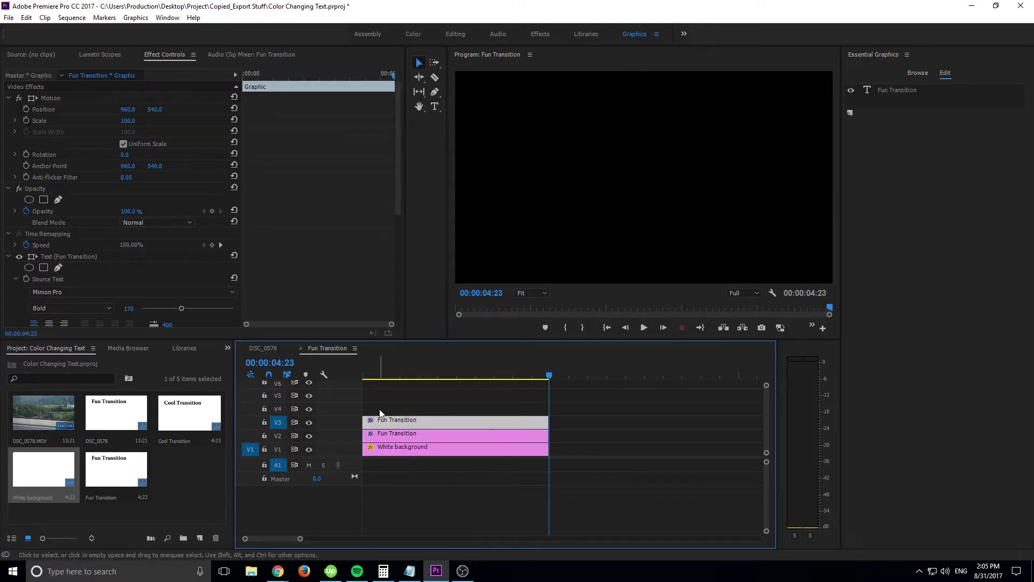
Step: Offset the V3 text slightly to expose the copy beneath it, and undo the move
{"action": "left_click", "coordinate": [377, 377]}
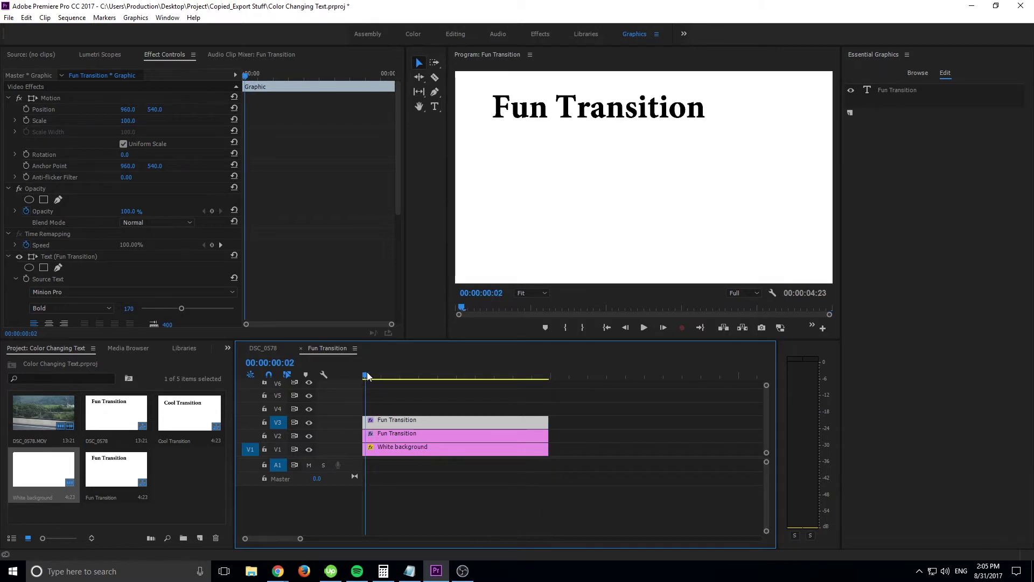
{"action": "left_click", "coordinate": [552, 93]}
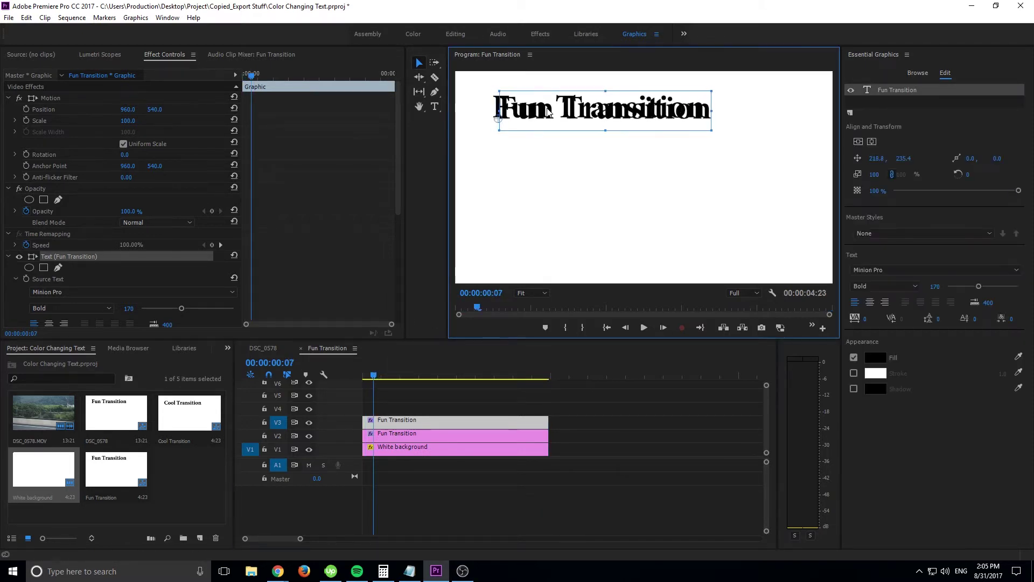
{"action": "key", "text": "ctrl+z"}
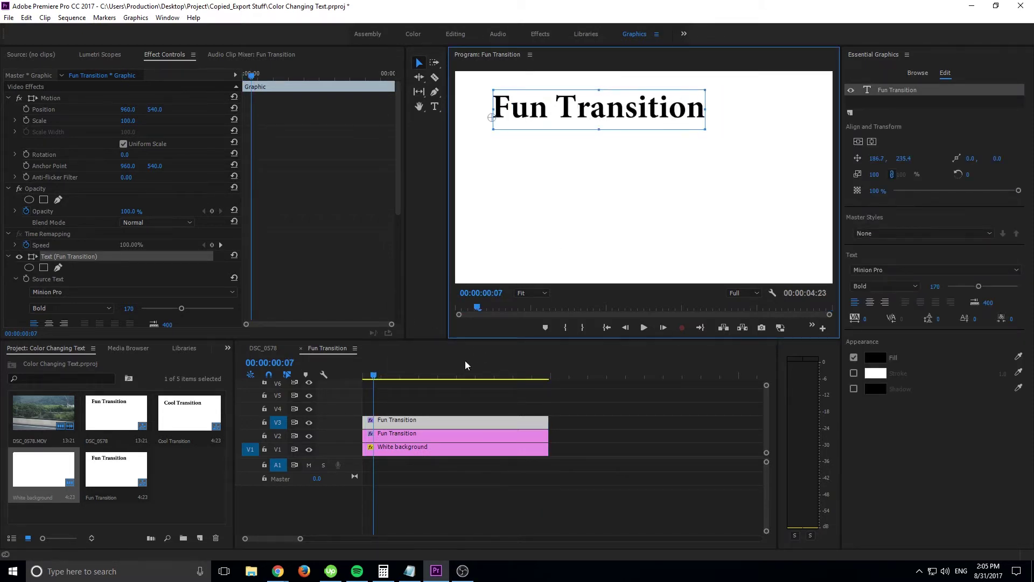
Step: Select all the text in the V3 Fun Transition clip and change its fill color to white
{"action": "left_click", "coordinate": [394, 439]}
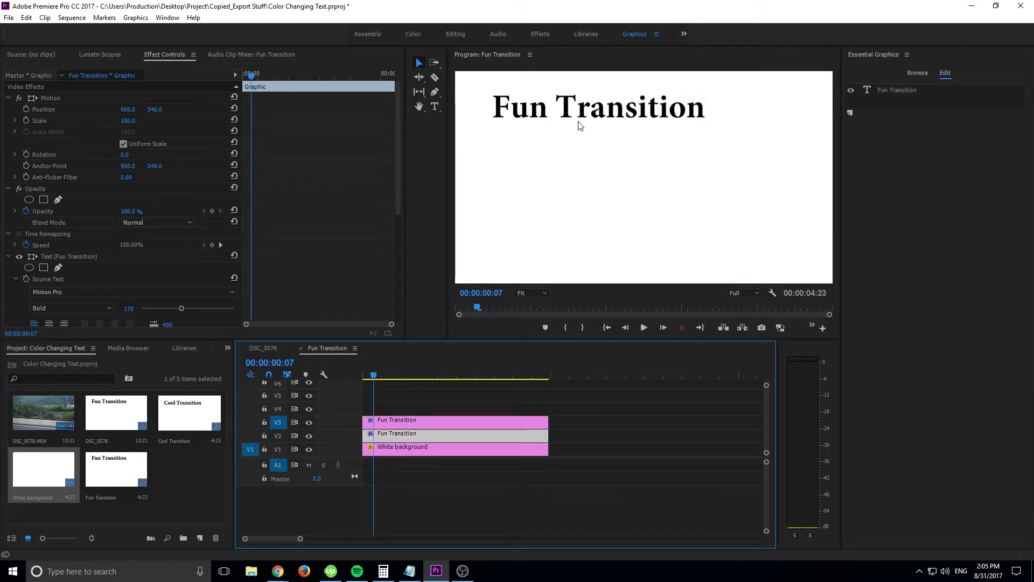
{"action": "left_click", "coordinate": [417, 422]}
{"action": "key", "text": "t"}
{"action": "left_click", "coordinate": [526, 106]}
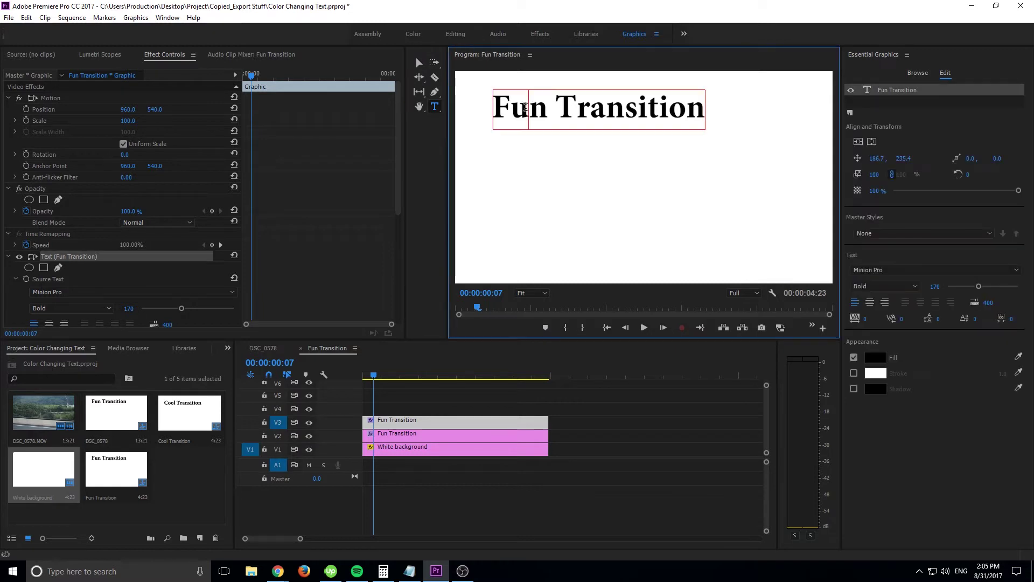
{"action": "key", "text": "ctrl+a"}
{"action": "left_click", "coordinate": [875, 357]}
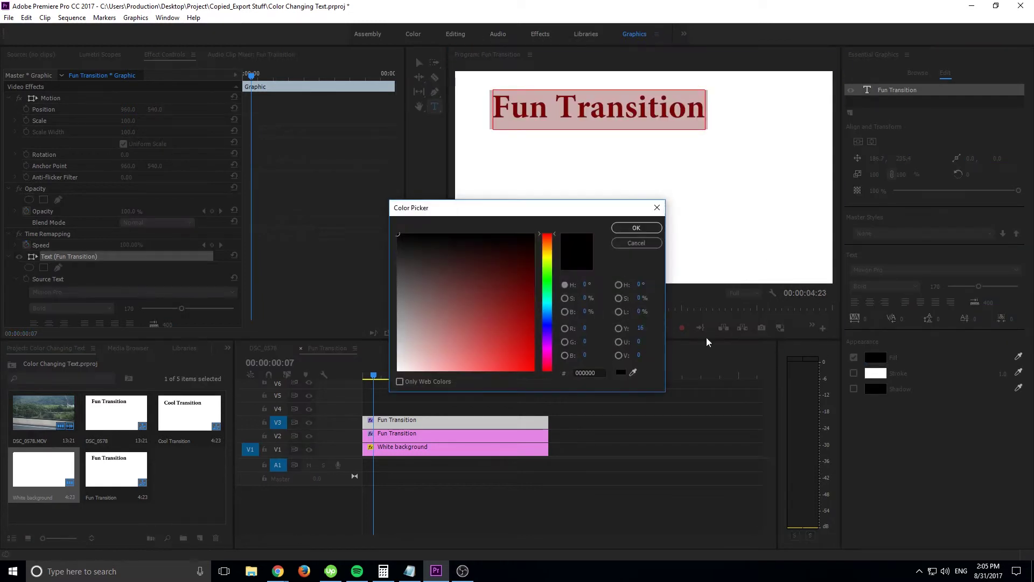
{"action": "left_click_drag", "start_coordinate": [523, 298], "coordinate": [399, 370]}
{"action": "left_click", "coordinate": [636, 228]}
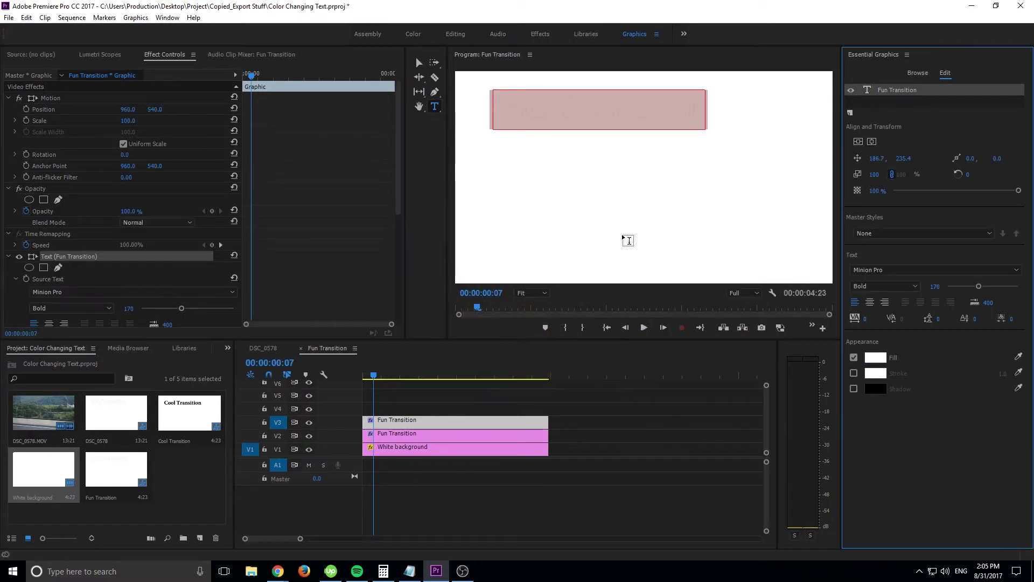
Step: Reorder the text clips so the black one is on V3 above the white one on V2, undoing the overwrite of V2
{"action": "left_click_drag", "start_coordinate": [415, 434], "coordinate": [399, 421]}
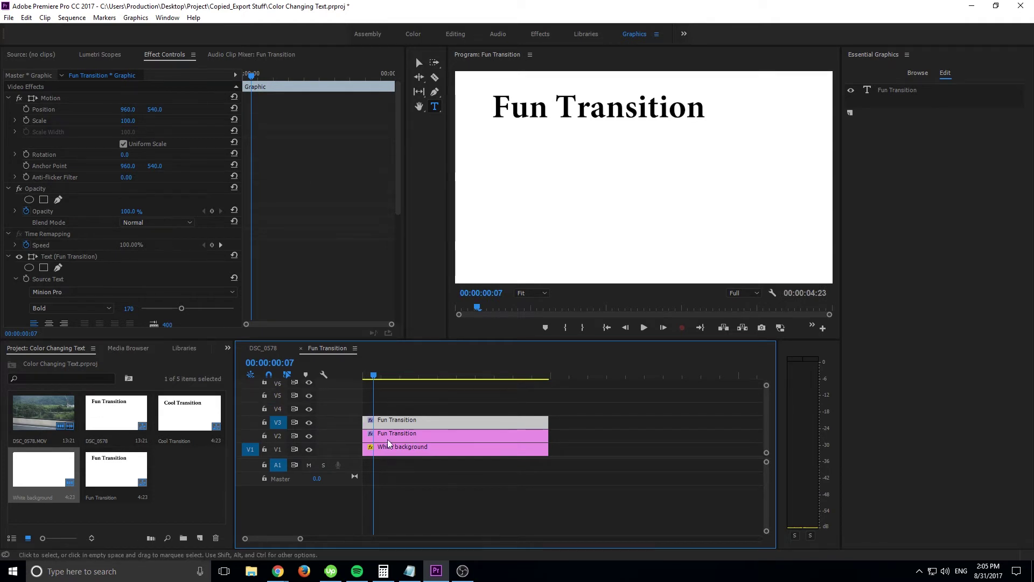
{"action": "left_click_drag", "start_coordinate": [394, 426], "coordinate": [394, 438]}
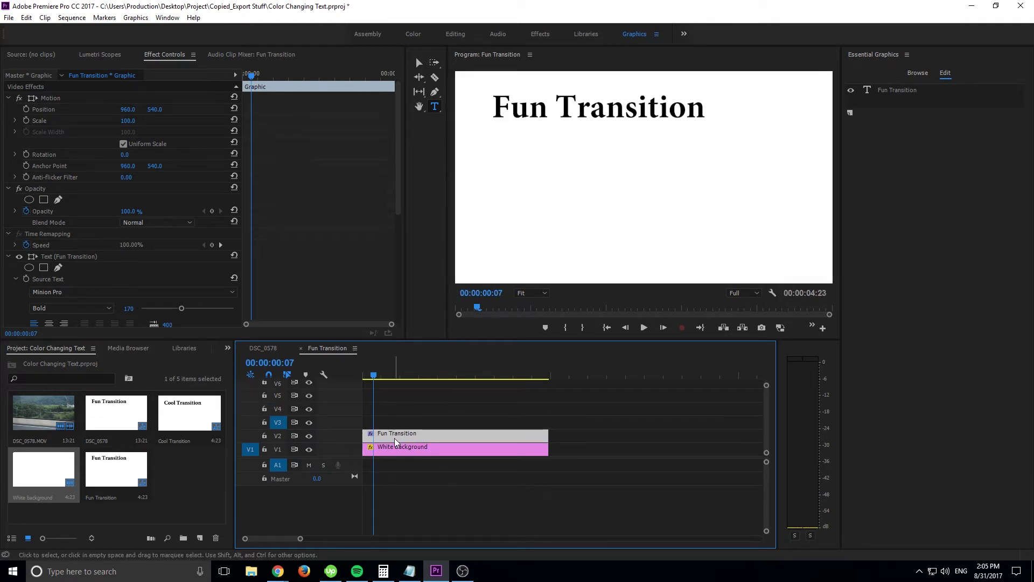
{"action": "key", "text": "ctrl+z"}
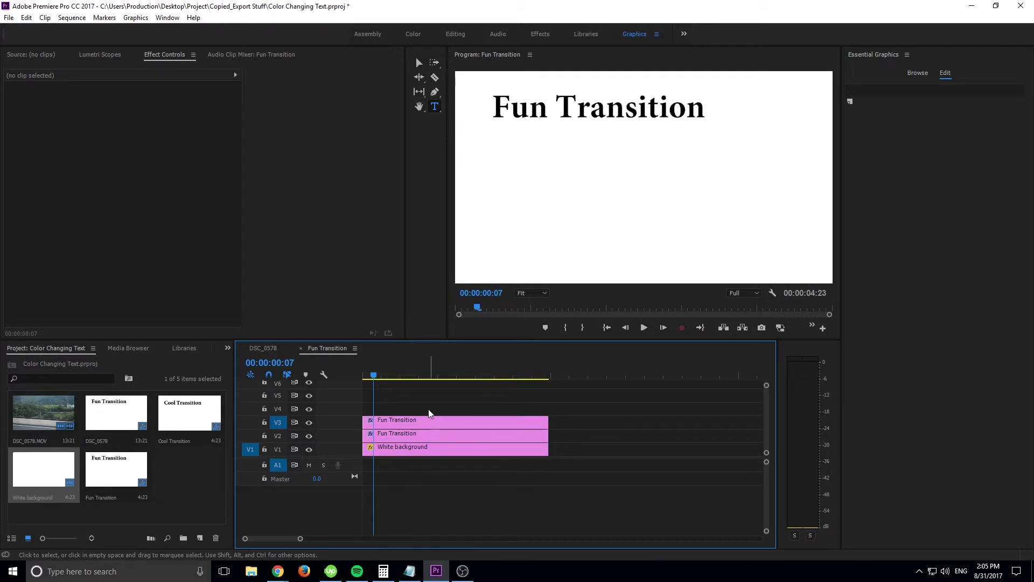
Step: Toggle the visibility of track V3 to compare the black text with the white text beneath it
{"action": "left_click", "coordinate": [308, 425]}
{"action": "left_click", "coordinate": [309, 424]}
{"action": "left_click", "coordinate": [308, 425]}
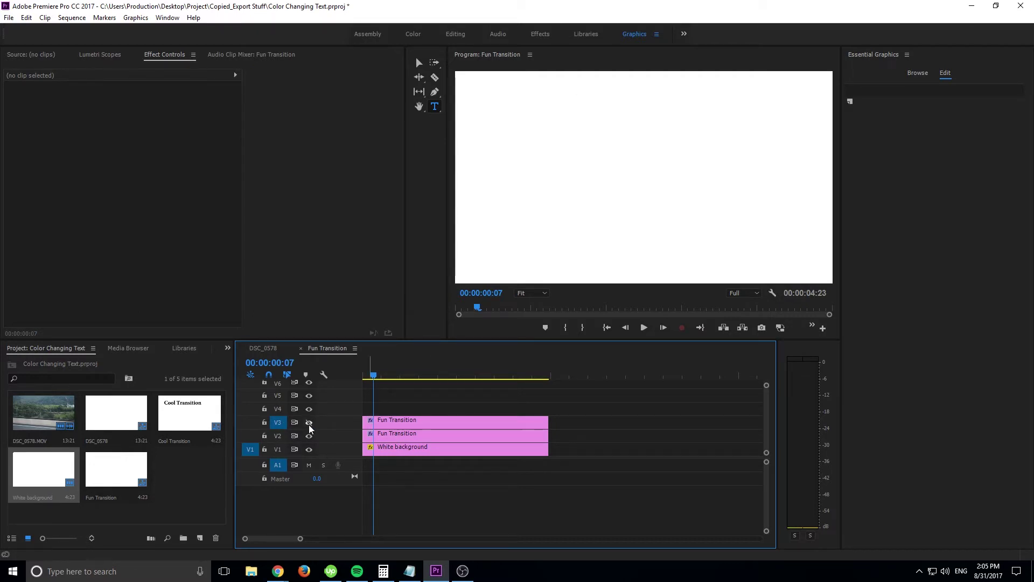
Step: Compare the text with and without track V3 at 00:00:01:22, past the white matte's slide
{"action": "left_click", "coordinate": [308, 424]}
{"action": "left_click_drag", "start_coordinate": [373, 375], "coordinate": [435, 373]}
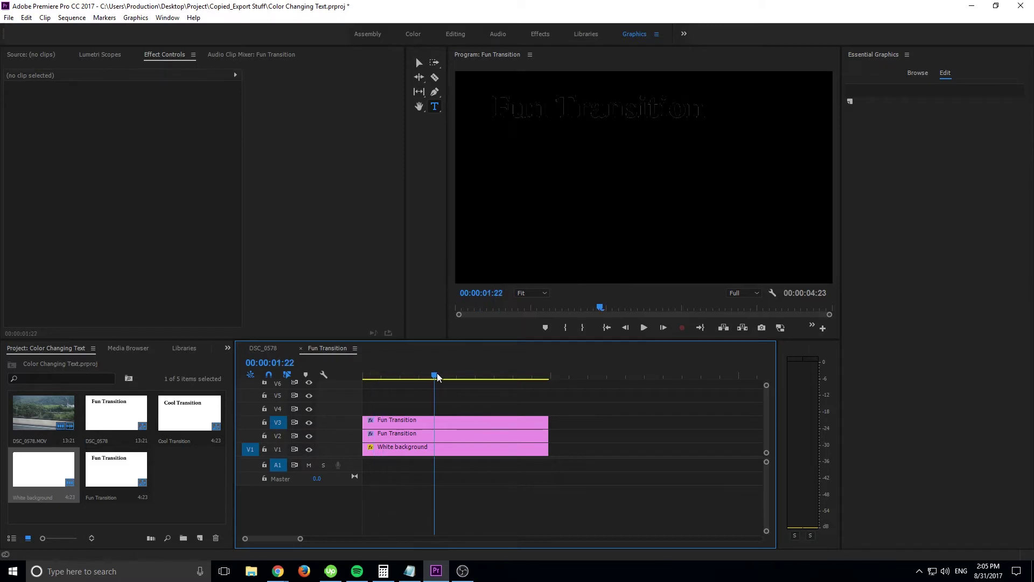
{"action": "left_click", "coordinate": [310, 424]}
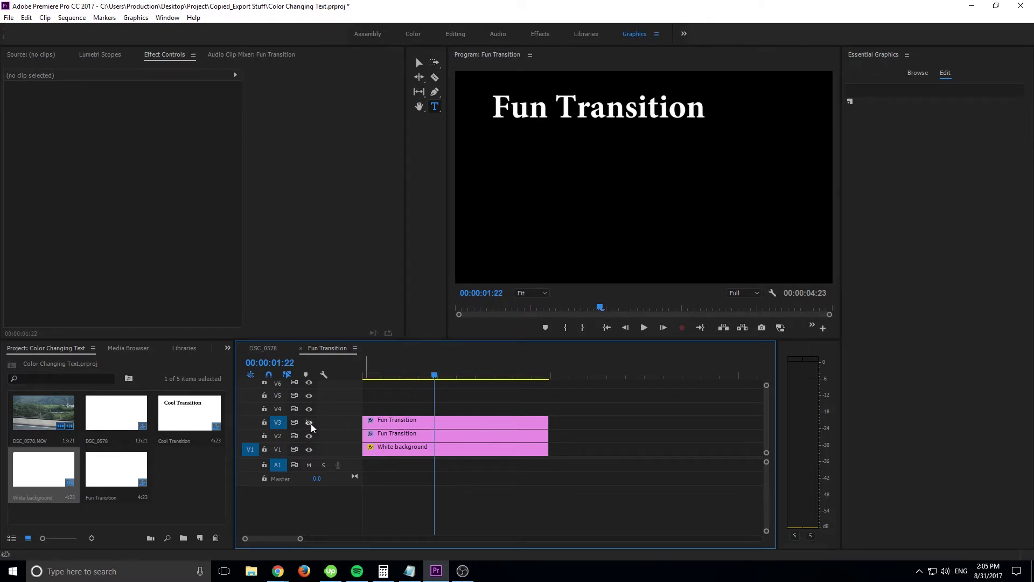
{"action": "left_click", "coordinate": [310, 424]}
Step: At 00:00:00:15, where the matte's edge meets the end of the words, add a 4-point polygon mask to the V3 text
{"action": "mouse_move", "coordinate": [380, 374]}
{"action": "left_mouse_down"}
{"action": "mouse_move", "coordinate": [370, 374]}
{"action": "mouse_move", "coordinate": [386, 376]}
{"action": "left_mouse_up"}
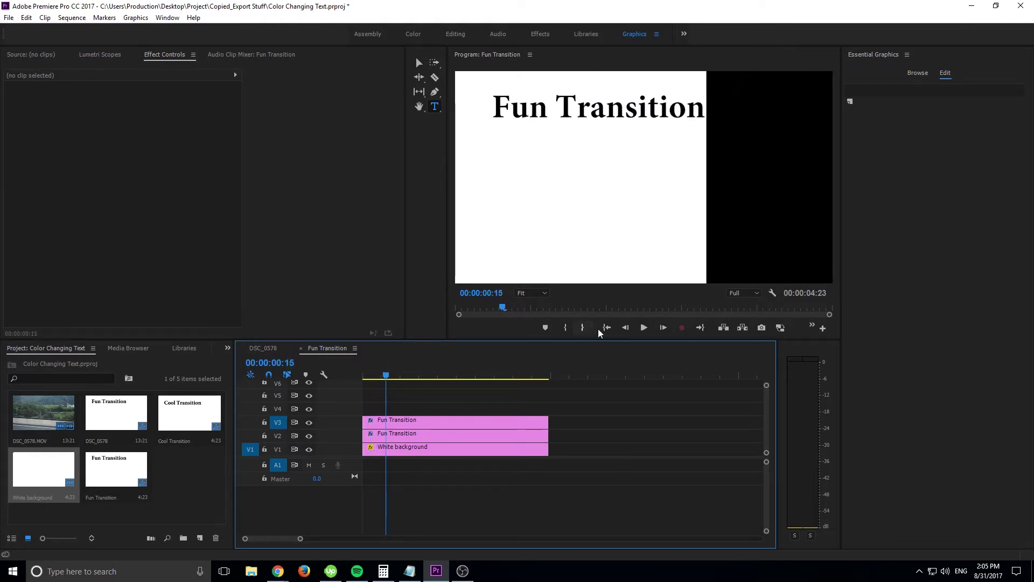
{"action": "left_click", "coordinate": [662, 329]}
{"action": "left_click", "coordinate": [625, 328]}
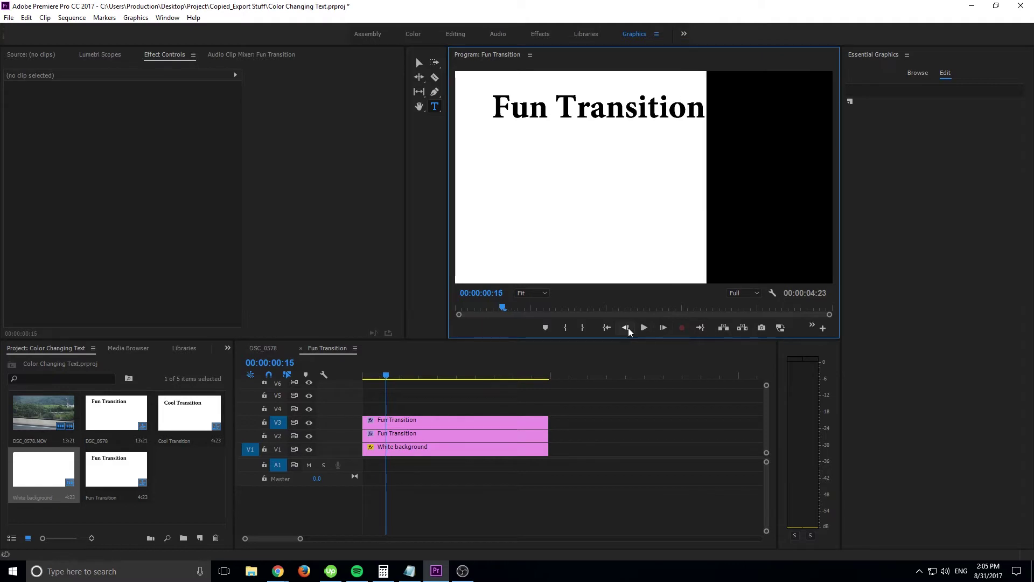
{"action": "left_click", "coordinate": [439, 417]}
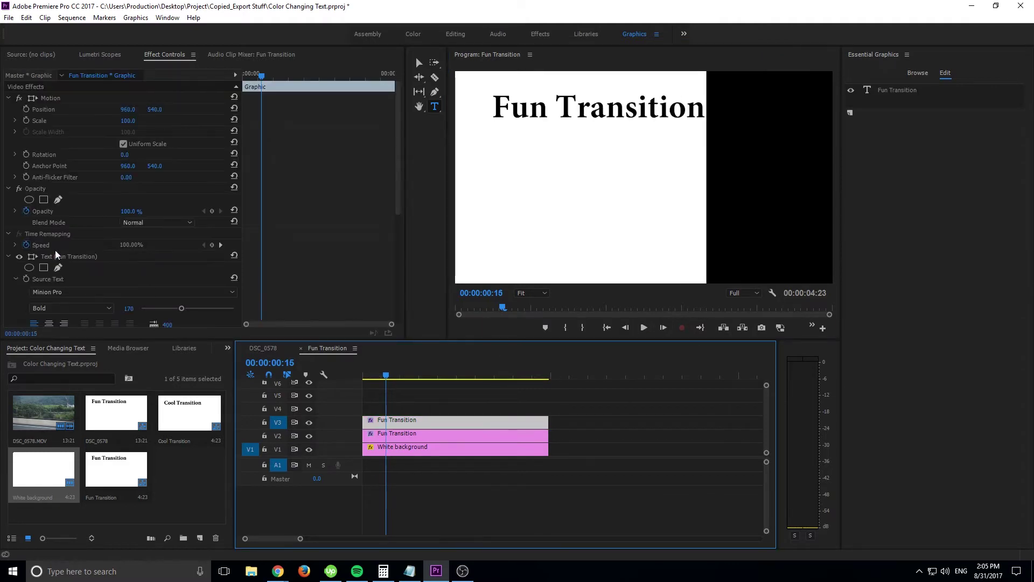
{"action": "scroll", "coordinate": [144, 260], "scroll_direction": "down", "scroll_amount": 1}
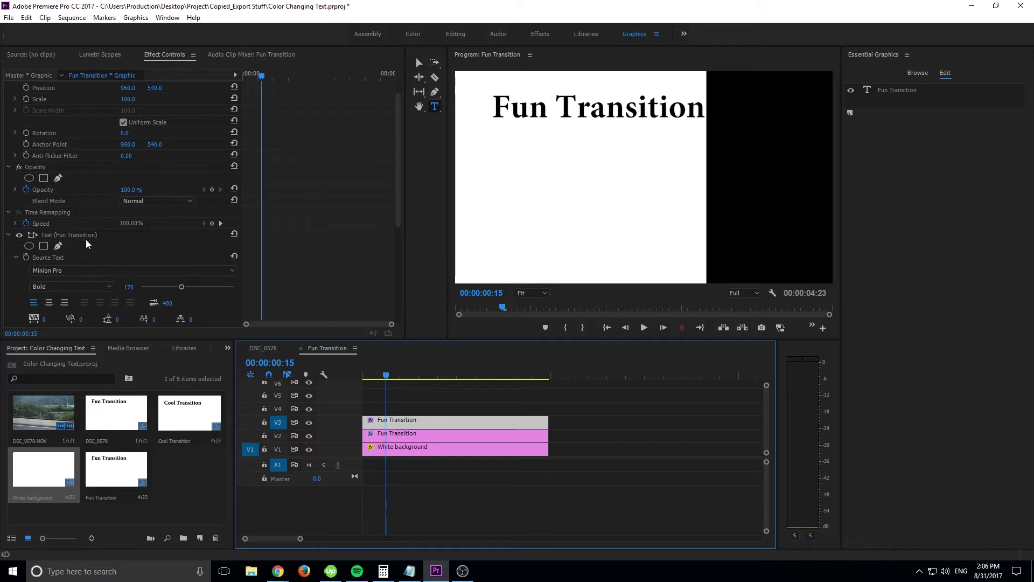
{"action": "left_click", "coordinate": [43, 246]}
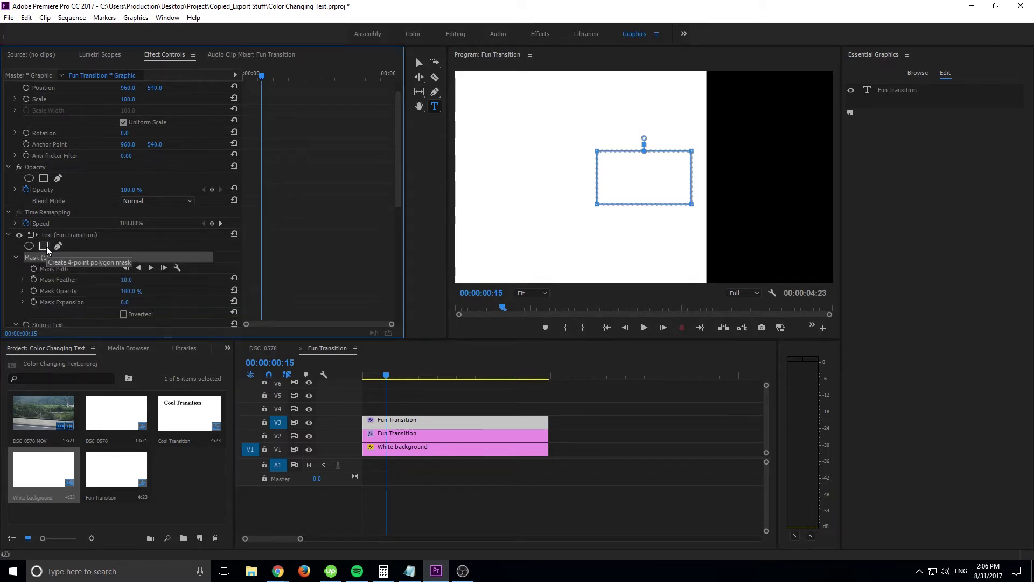
Step: Move the mask onto the heading and stretch its far corners to the matte's edge so it frames the whole Fun Transition text
{"action": "left_click_drag", "start_coordinate": [632, 169], "coordinate": [522, 104]}
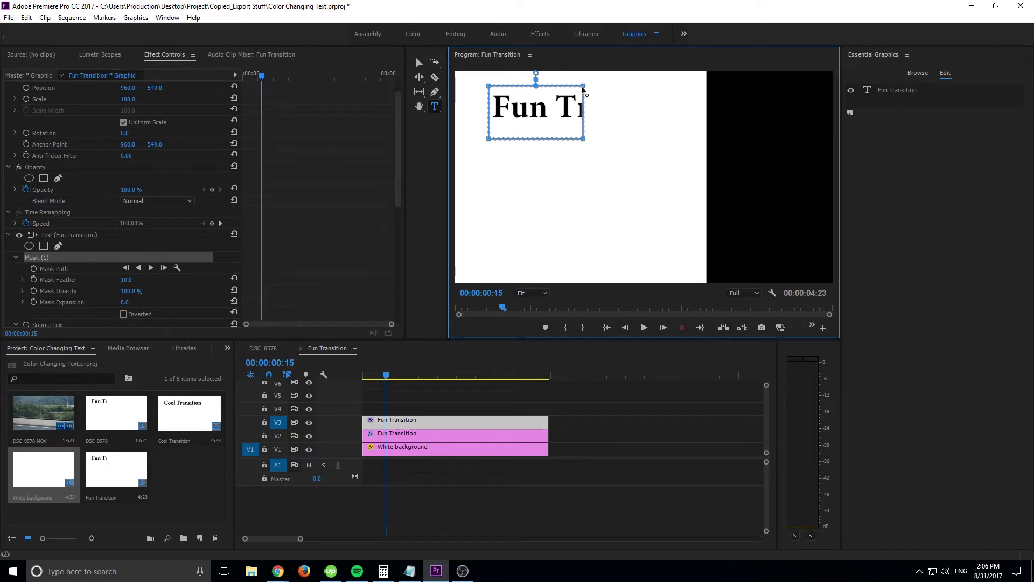
{"action": "left_click_drag", "start_coordinate": [585, 85], "coordinate": [708, 93]}
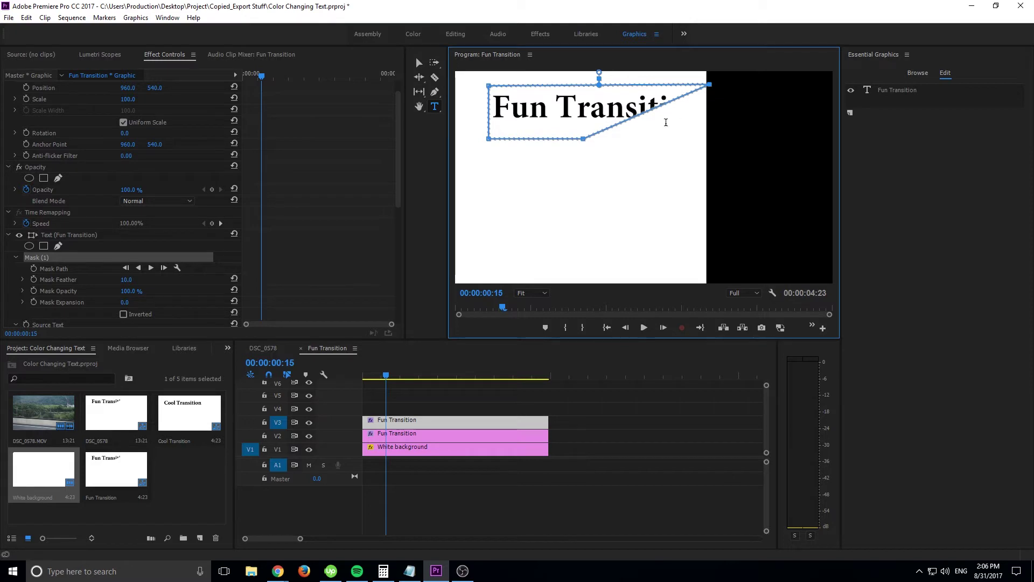
{"action": "left_click_drag", "start_coordinate": [583, 143], "coordinate": [707, 139]}
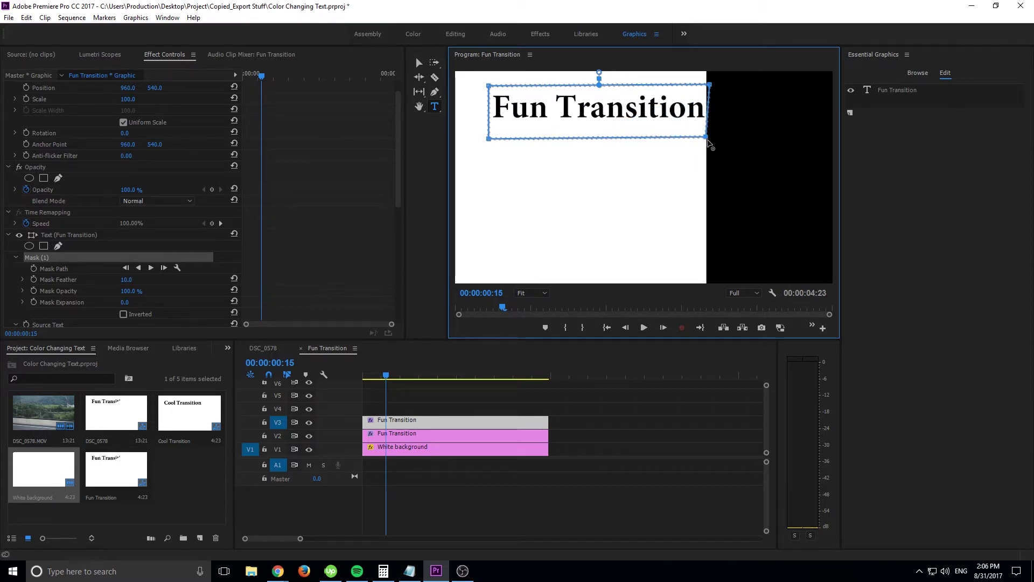
{"action": "left_click_drag", "start_coordinate": [708, 87], "coordinate": [707, 85]}
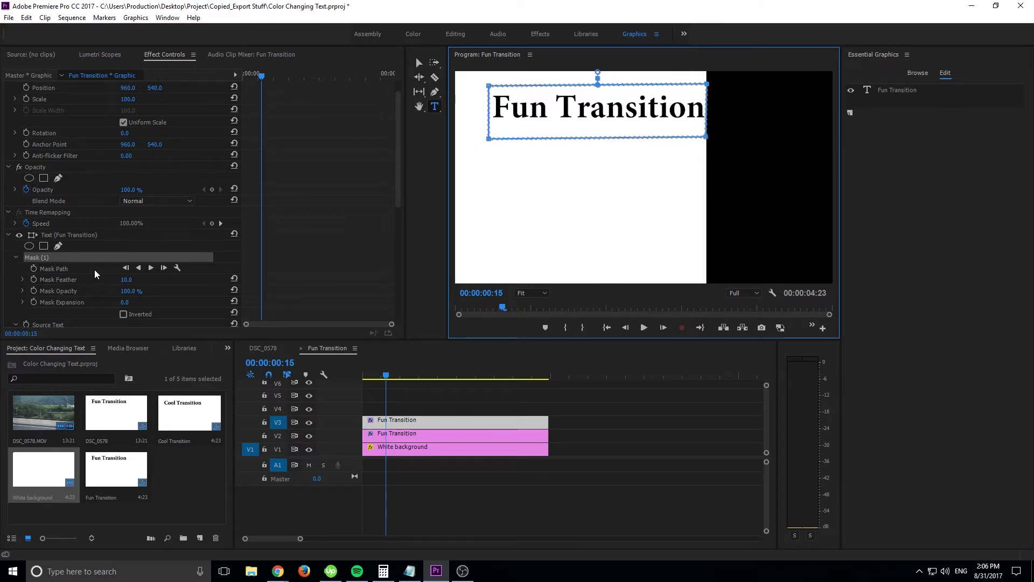
Step: Keyframe Mask Path at 00:00:00:15, and at 00:00:01:00 move the mask off the text so its edge aligns with the matte's edge
{"action": "left_click", "coordinate": [35, 270]}
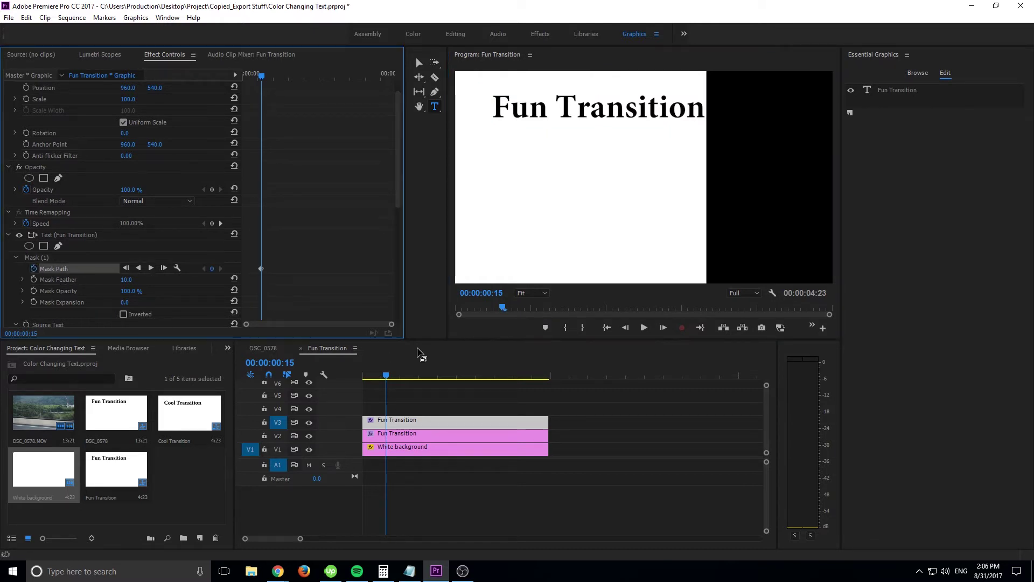
{"action": "left_click", "coordinate": [668, 327]}
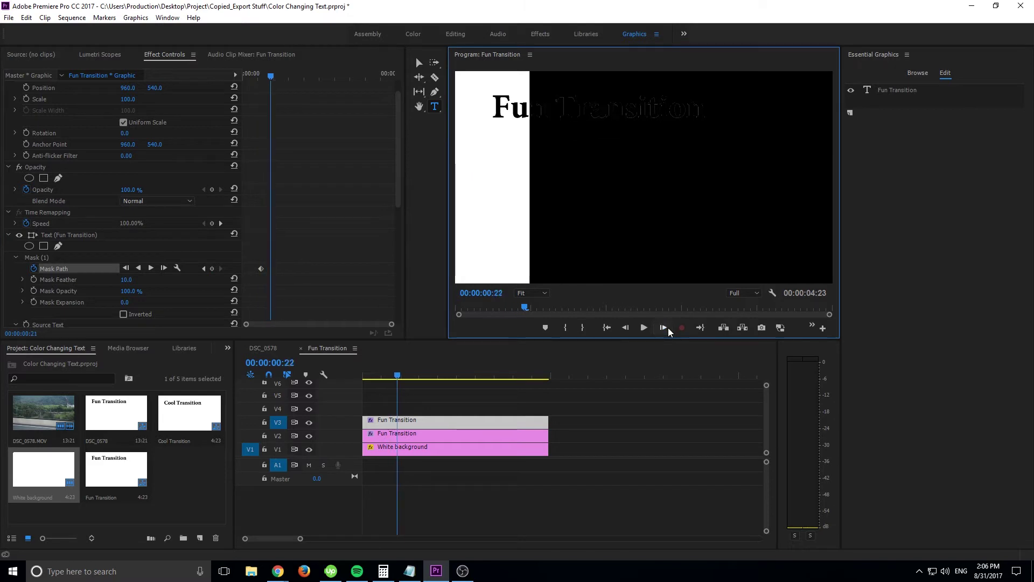
{"action": "left_click", "coordinate": [668, 328]}
{"action": "left_click", "coordinate": [668, 328]}
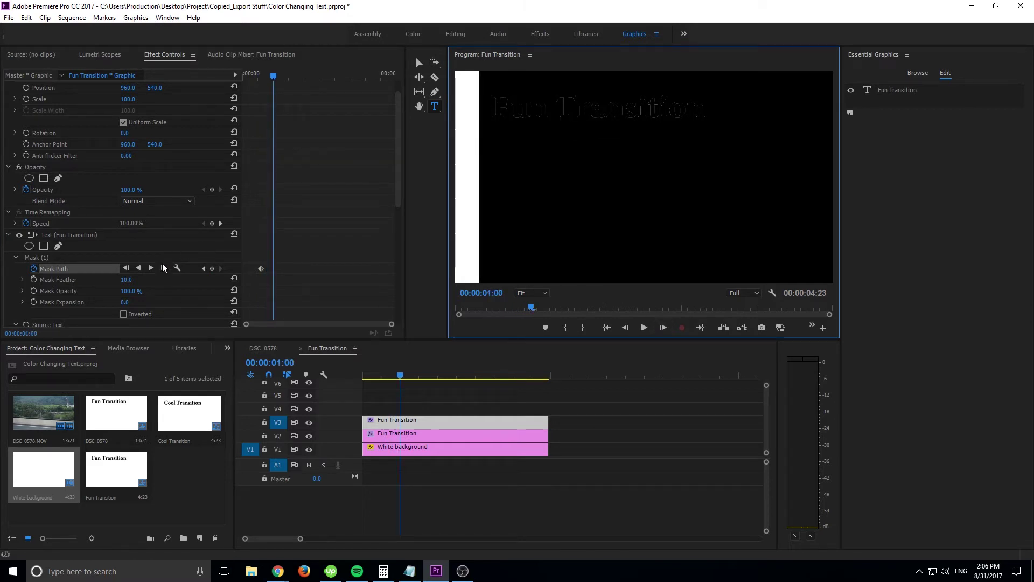
{"action": "left_click", "coordinate": [47, 259]}
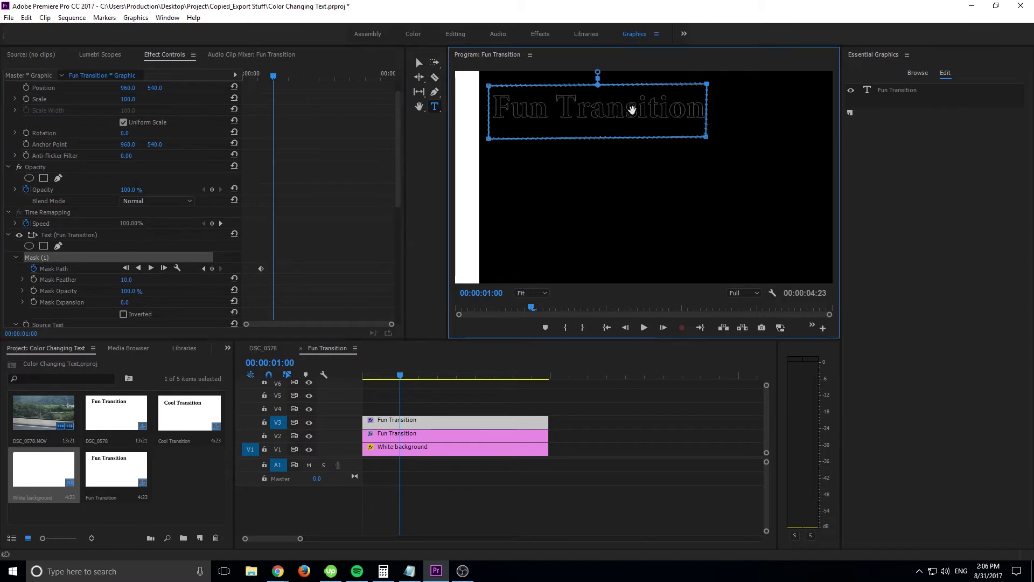
{"action": "left_click_drag", "start_coordinate": [632, 110], "coordinate": [406, 122]}
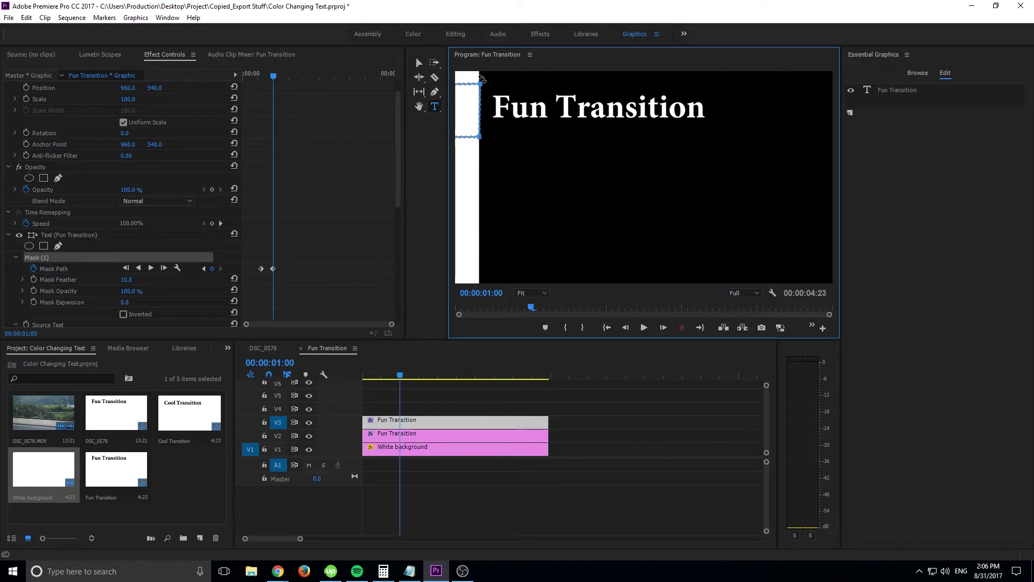
{"action": "key", "text": "ctrl+s"}
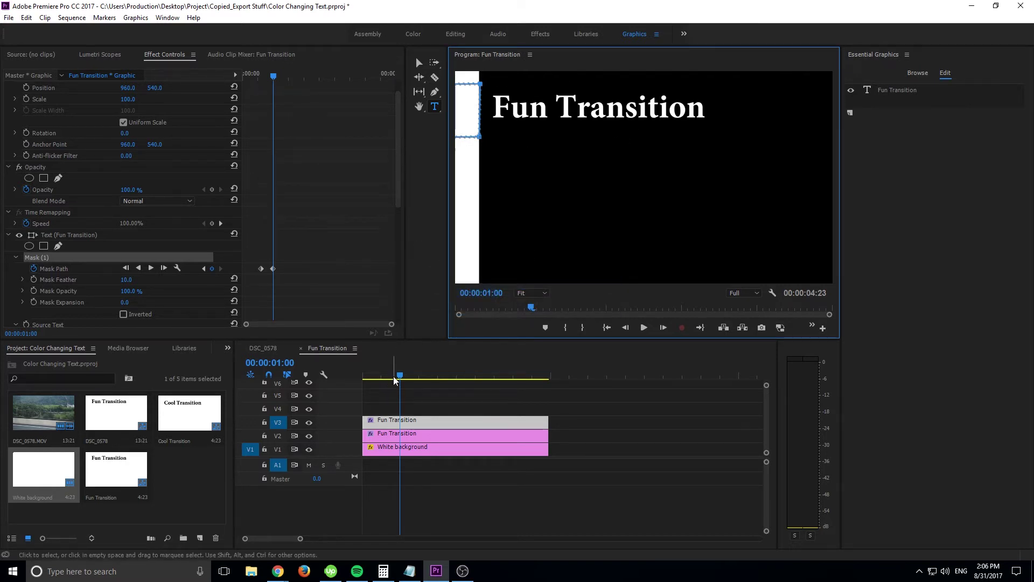
Step: Scrub through the Fun Transition sequence to check how the text color follows the matte's edge
{"action": "left_click_drag", "start_coordinate": [400, 374], "coordinate": [384, 373]}
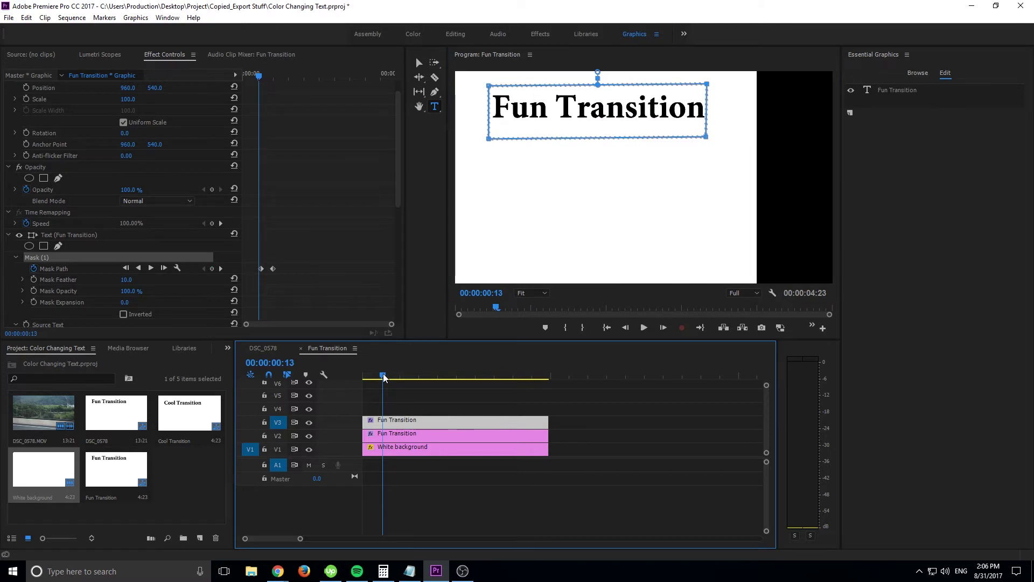
{"action": "left_click", "coordinate": [441, 387]}
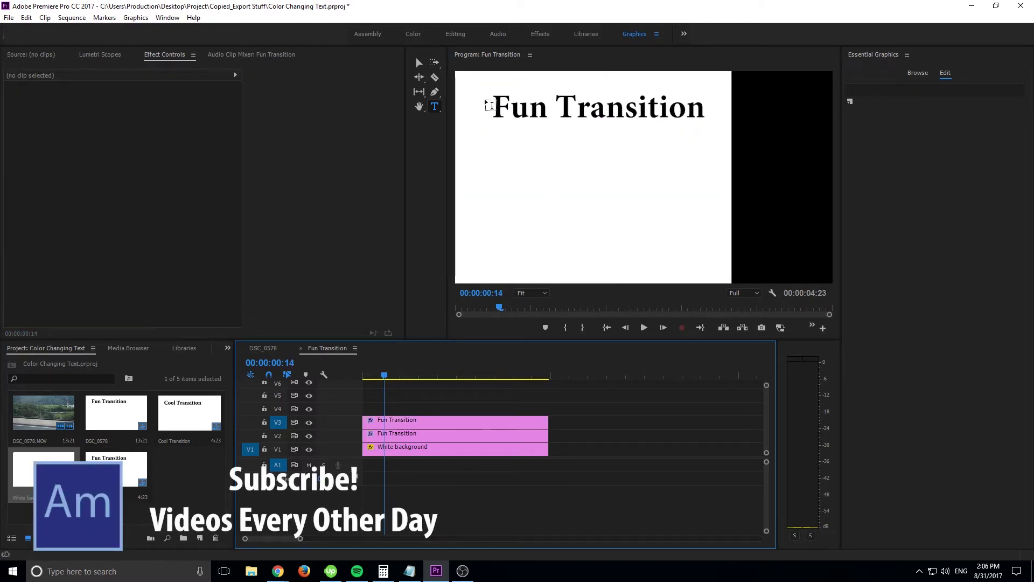
{"action": "mouse_move", "coordinate": [409, 380]}
{"action": "left_mouse_down"}
{"action": "mouse_move", "coordinate": [370, 379]}
{"action": "mouse_move", "coordinate": [391, 368]}
{"action": "mouse_move", "coordinate": [381, 375]}
{"action": "mouse_move", "coordinate": [409, 375]}
{"action": "left_mouse_up"}
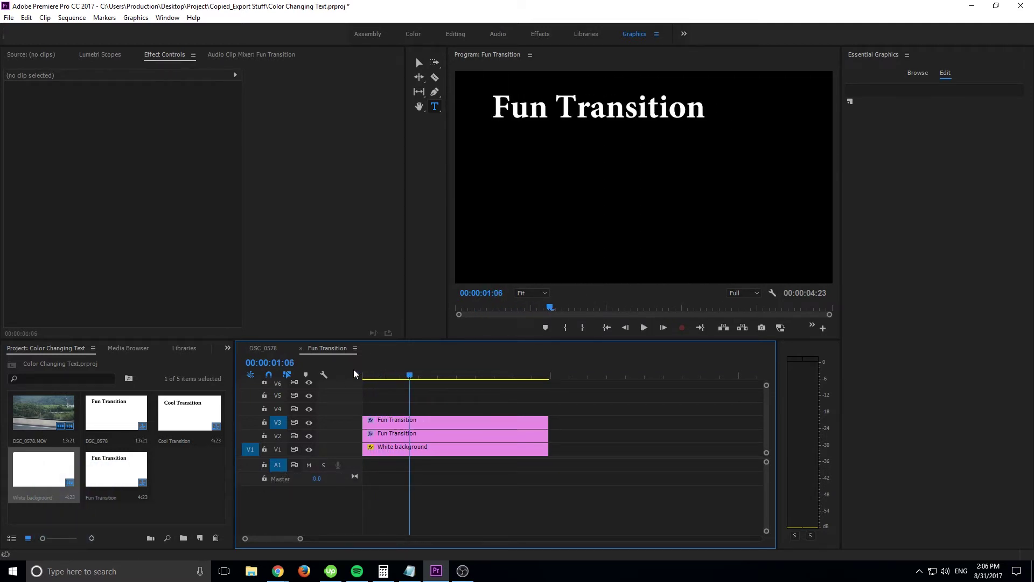
Step: Play the transition over the footage in the DSC_0578 sequence and return to its start
{"action": "left_click", "coordinate": [264, 349]}
{"action": "key", "text": "space"}
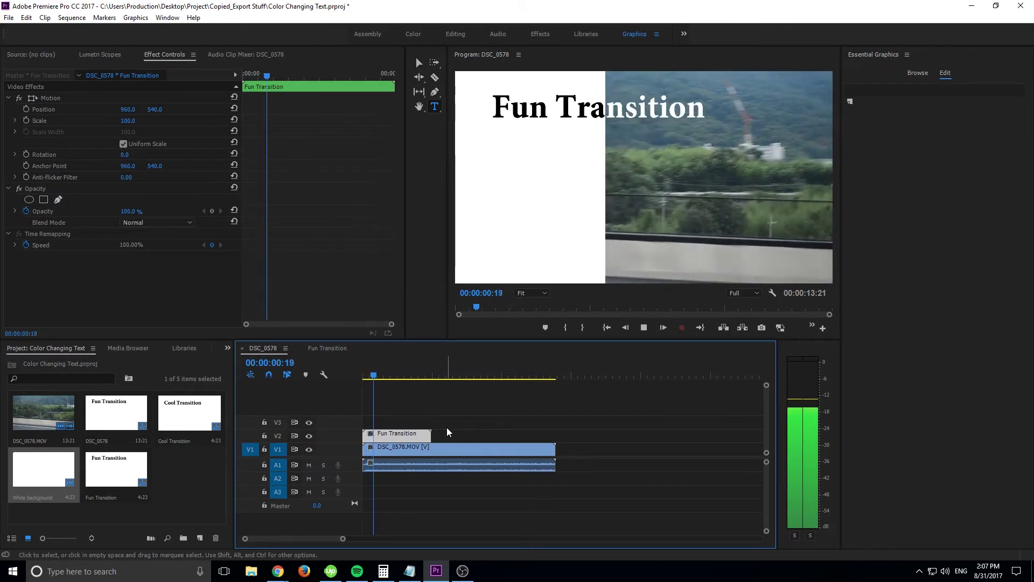
{"action": "key", "text": "space"}
{"action": "left_click_drag", "start_coordinate": [384, 375], "coordinate": [351, 378]}
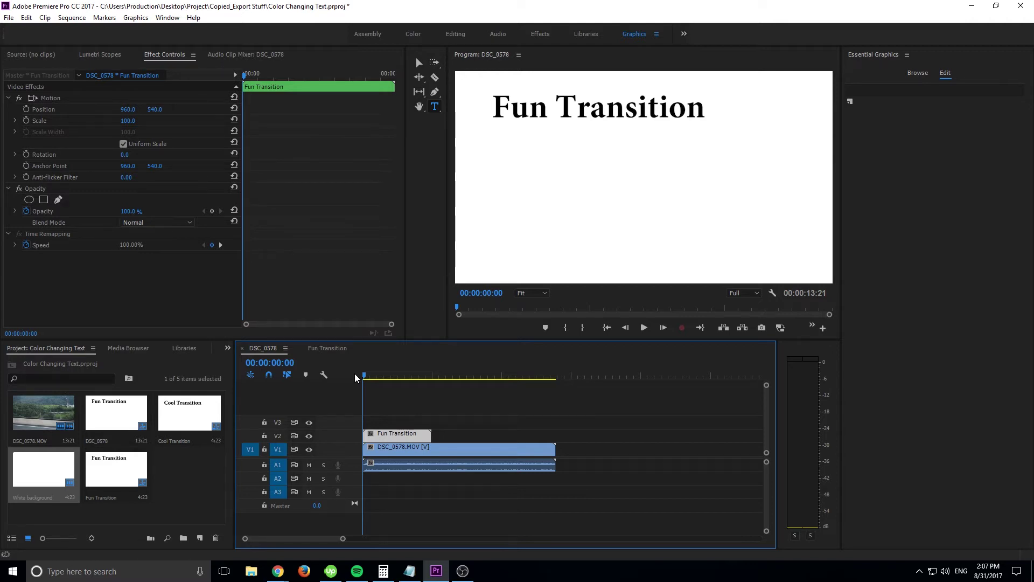
Step: In the Fun Transition sequence, delete both Mask Path keyframes from the V3 text clip
{"action": "left_click", "coordinate": [327, 349]}
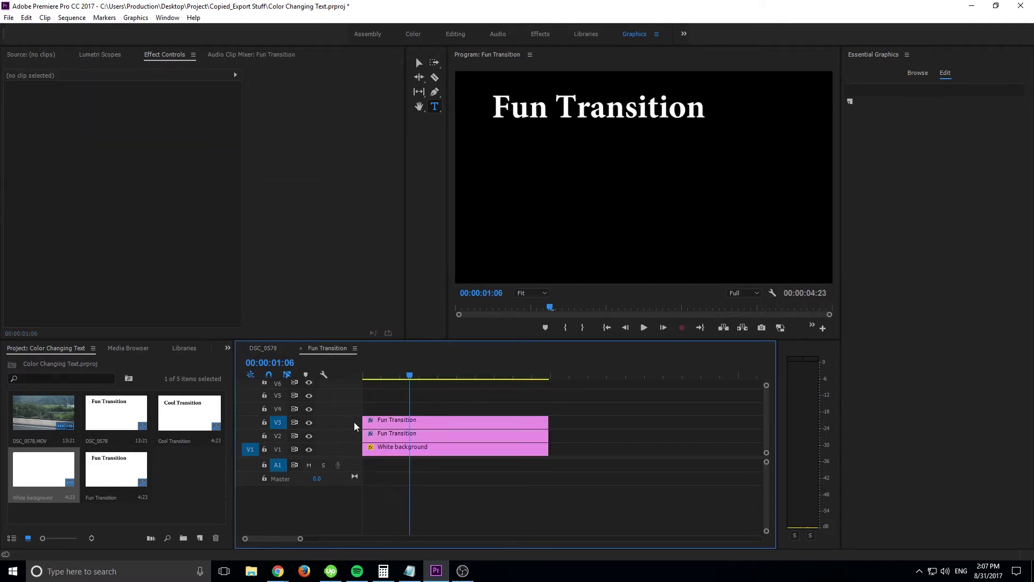
{"action": "left_click", "coordinate": [425, 421]}
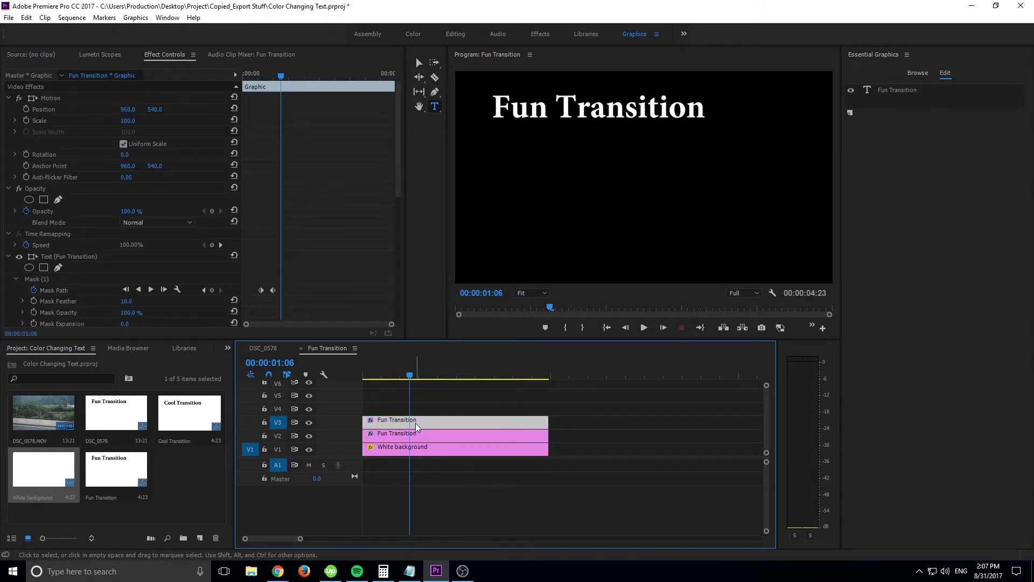
{"action": "left_click_drag", "start_coordinate": [281, 287], "coordinate": [256, 293]}
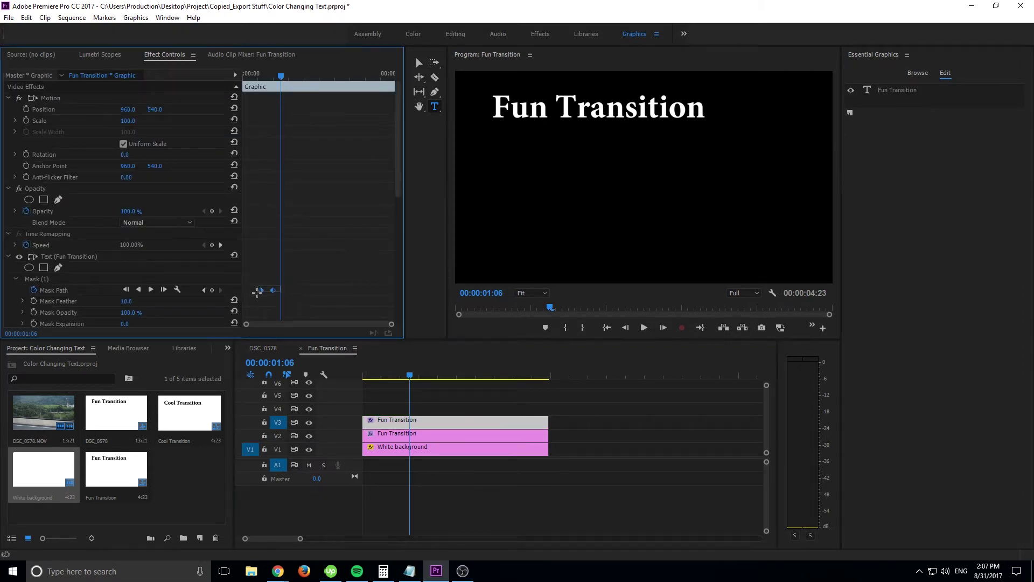
{"action": "key", "text": "Delete"}
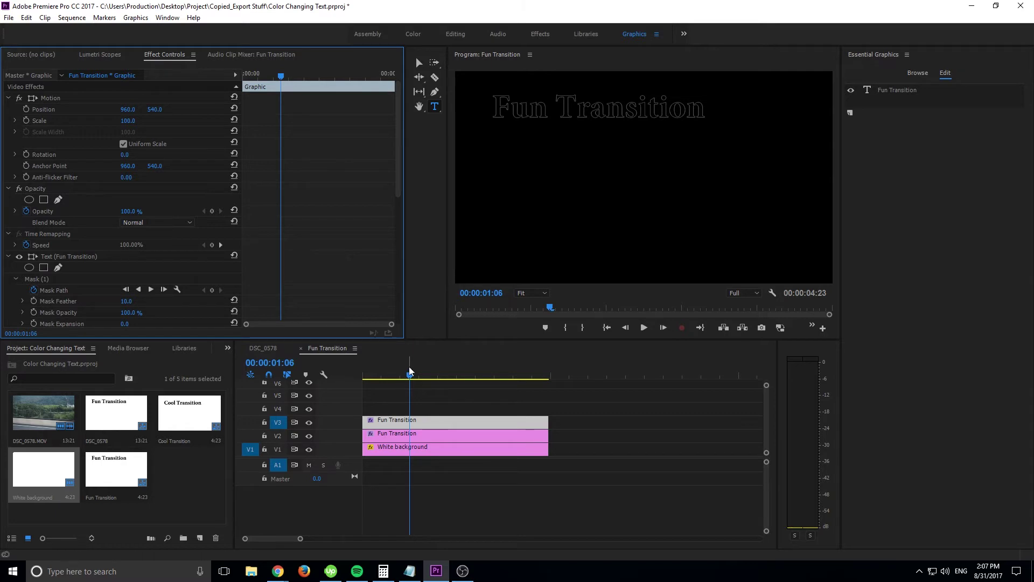
Step: Return to the sequence start, delete both Position keyframes of the White background clip, and restore them
{"action": "left_click", "coordinate": [357, 361]}
{"action": "key", "text": "Home"}
{"action": "mouse_move", "coordinate": [359, 362]}
{"action": "left_mouse_down"}
{"action": "mouse_move", "coordinate": [396, 360]}
{"action": "mouse_move", "coordinate": [349, 359]}
{"action": "mouse_move", "coordinate": [416, 359]}
{"action": "mouse_move", "coordinate": [358, 362]}
{"action": "left_mouse_up"}
{"action": "left_click", "coordinate": [396, 449]}
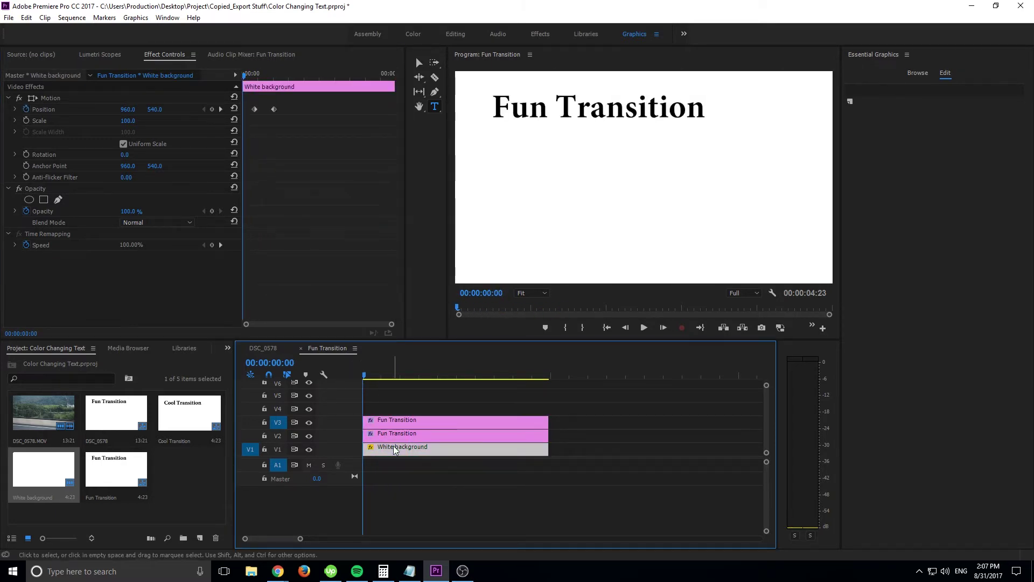
{"action": "left_click_drag", "start_coordinate": [292, 106], "coordinate": [251, 132]}
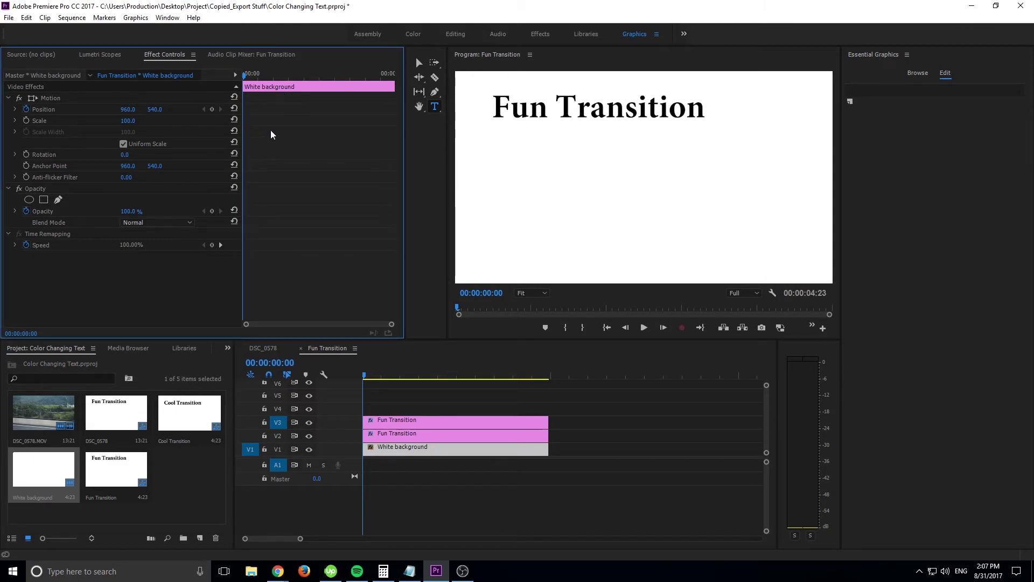
{"action": "key", "text": "ctrl+v"}
Step: Set the temporal interpolation of the White background's second Position keyframe to Ease In and of its first to Ease Out
{"action": "right_click", "coordinate": [274, 108]}
{"action": "mouse_move", "coordinate": [321, 199]}
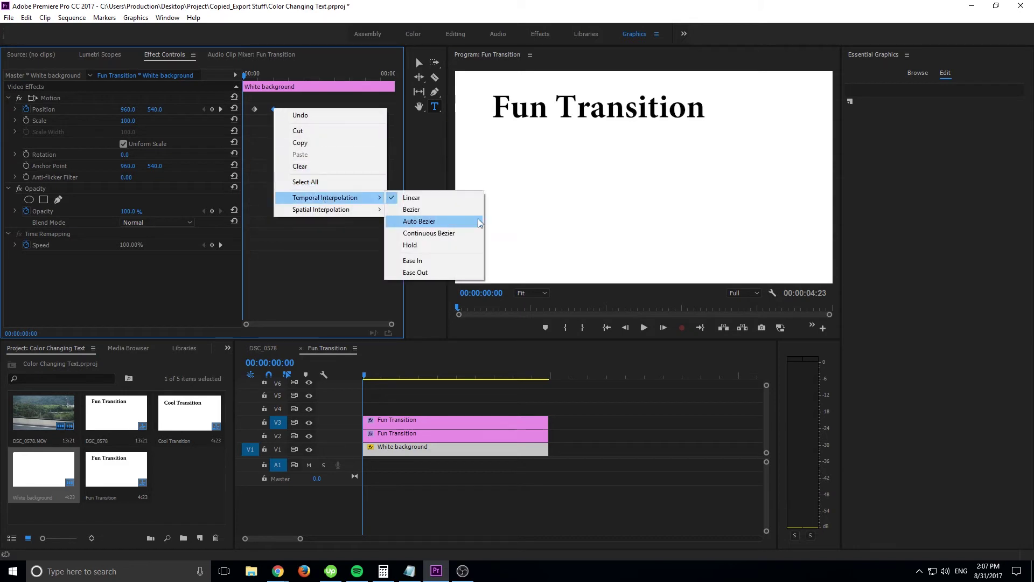
{"action": "left_click", "coordinate": [432, 262]}
{"action": "right_click", "coordinate": [255, 112]}
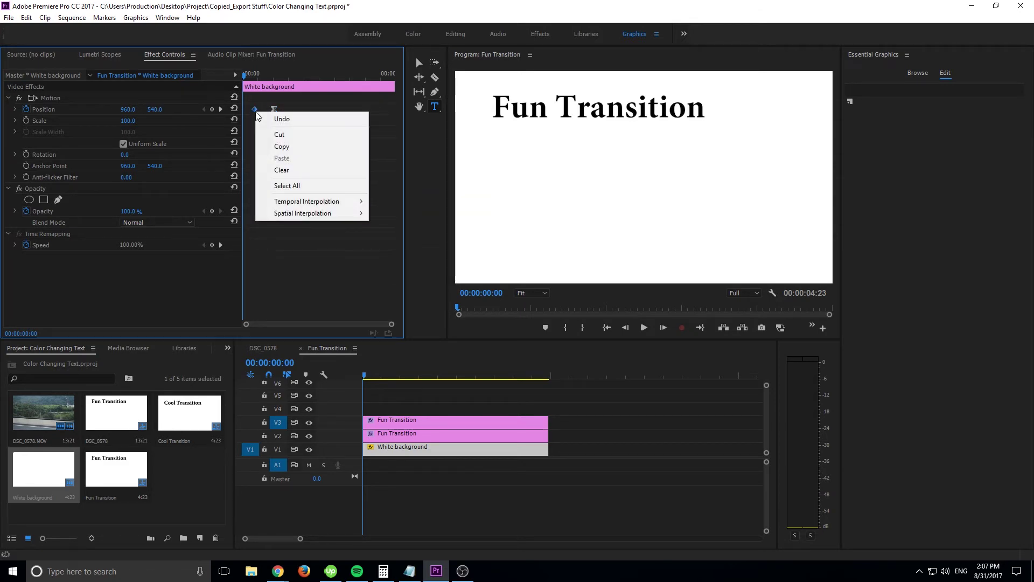
{"action": "mouse_move", "coordinate": [347, 207]}
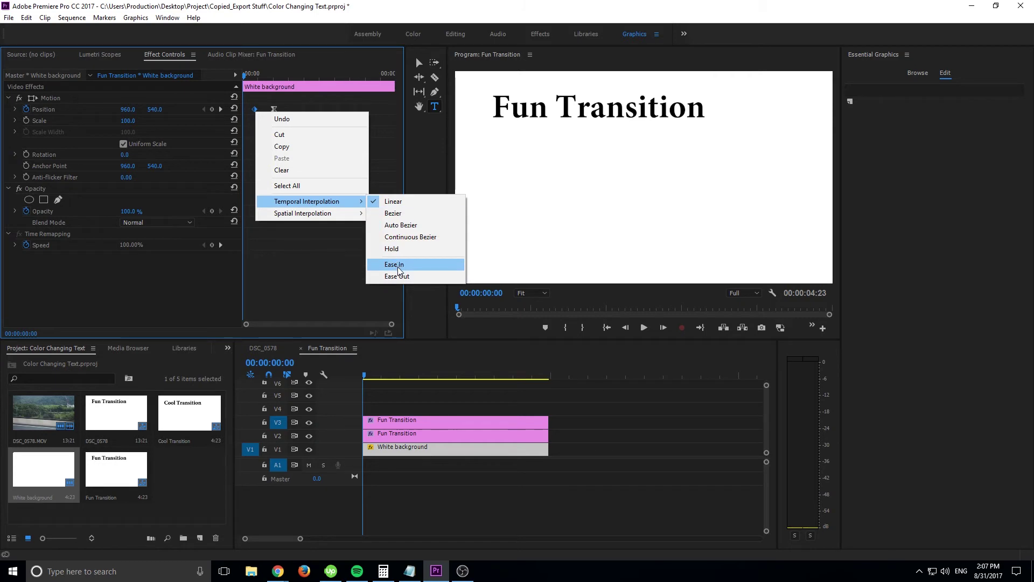
{"action": "left_click", "coordinate": [402, 277]}
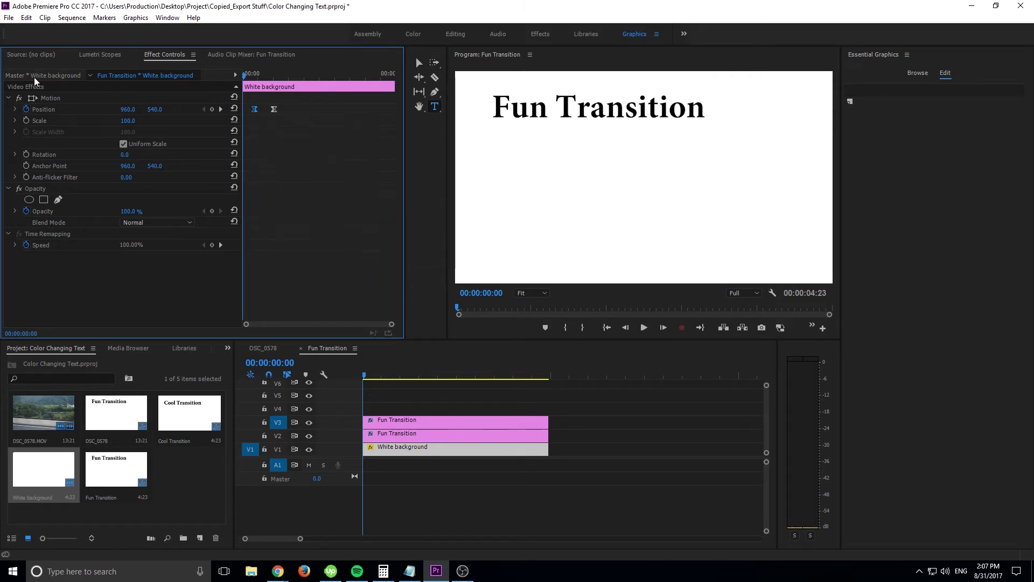
Step: Show the velocity graph of the White background's Position and play back the eased slide from the start
{"action": "left_click", "coordinate": [15, 109]}
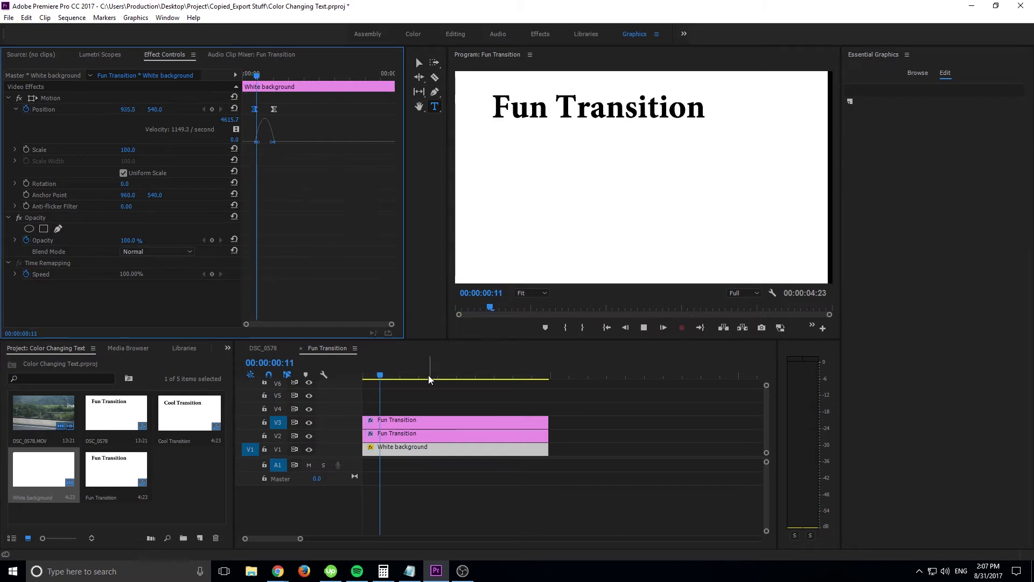
{"action": "left_click_drag", "start_coordinate": [428, 375], "coordinate": [357, 373]}
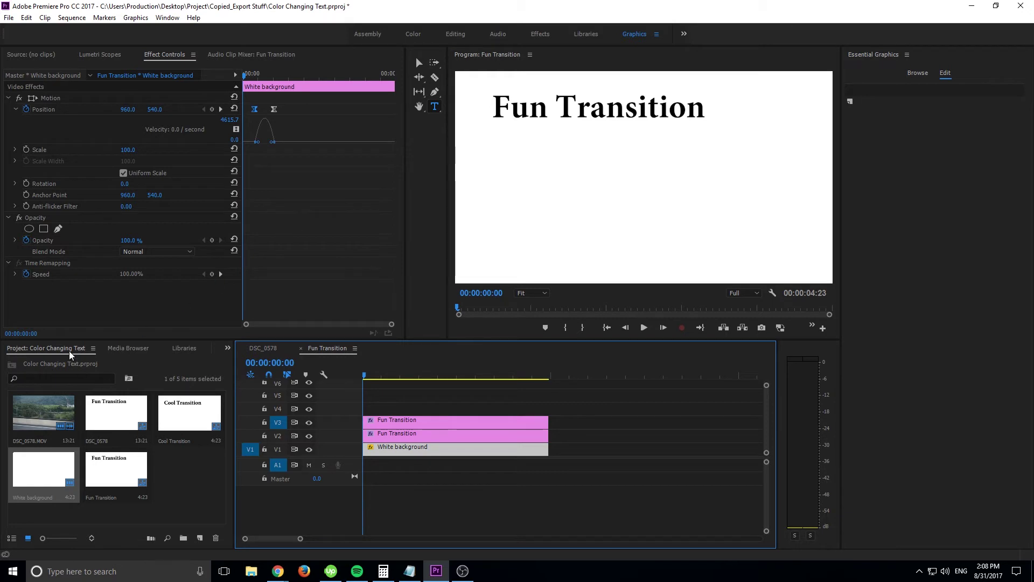
{"action": "key", "text": "space"}
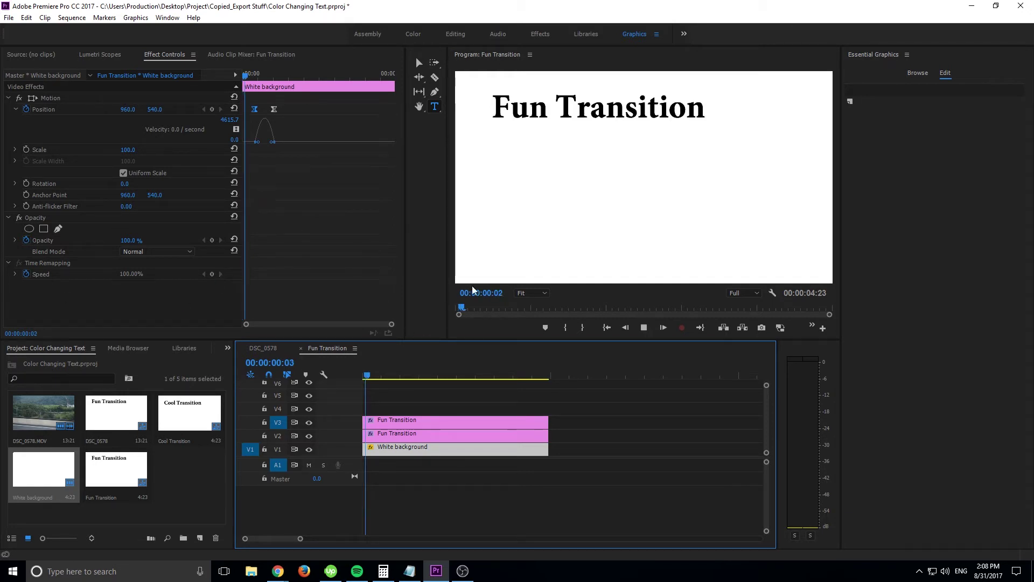
Step: Stop playback, delete both Motion Position keyframes from the White background clip, and collapse the Position graph
{"action": "key", "text": "space"}
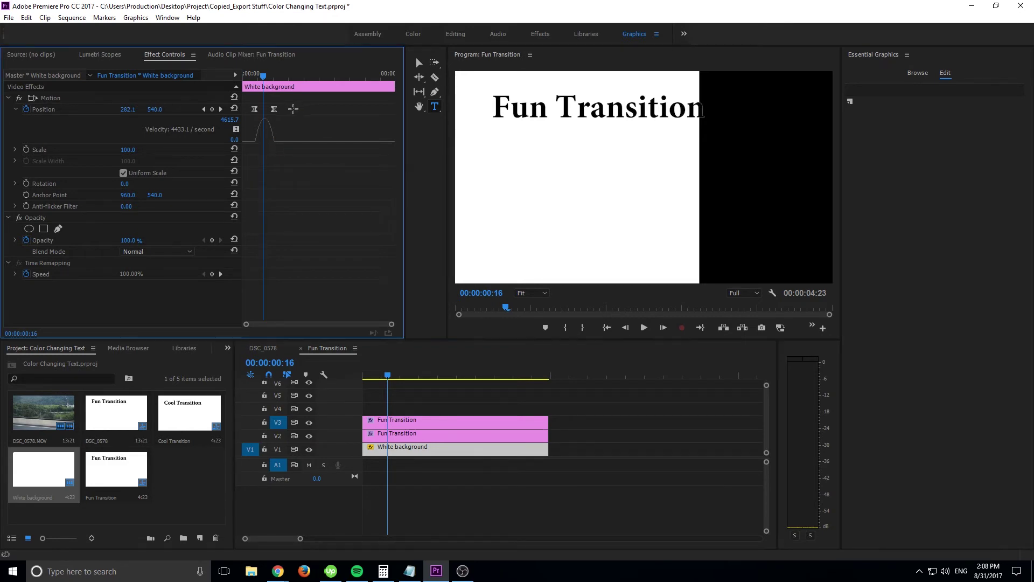
{"action": "left_click_drag", "start_coordinate": [295, 106], "coordinate": [247, 119]}
{"action": "key", "text": "Delete"}
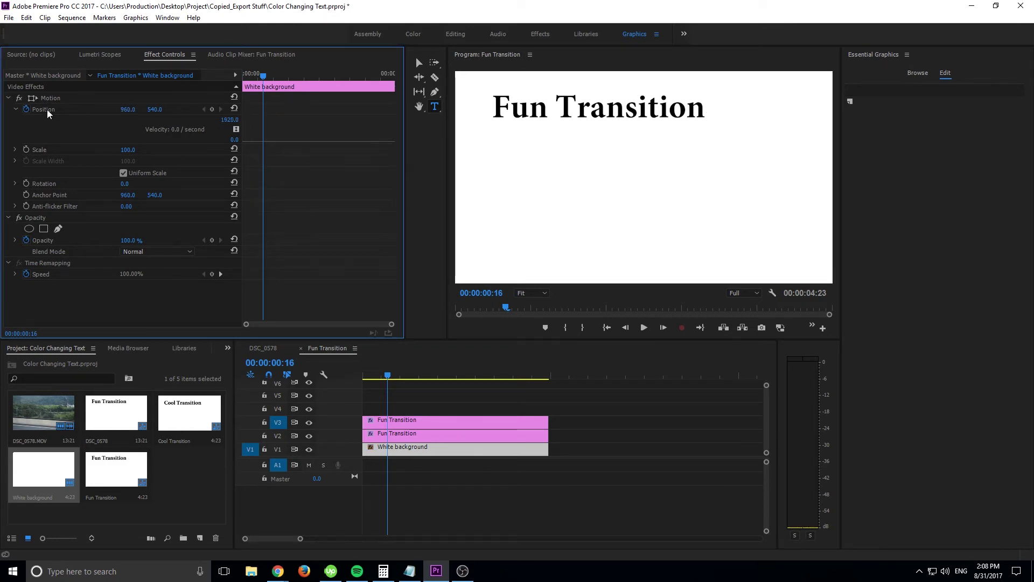
{"action": "left_click", "coordinate": [16, 109]}
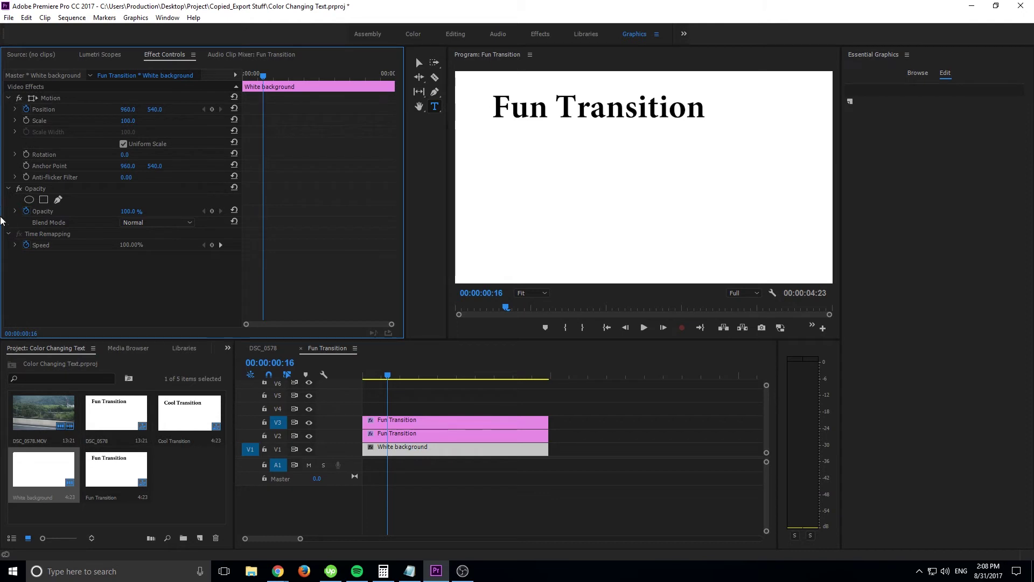
Step: Search the effects for "transform" and apply the Distort Transform effect to the White background clip on V1
{"action": "left_click", "coordinate": [227, 348]}
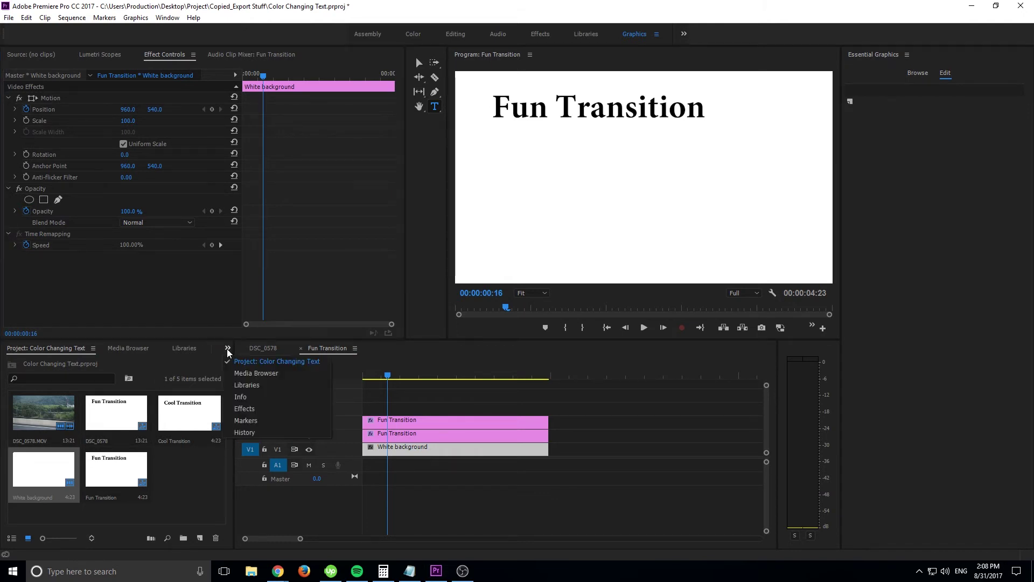
{"action": "left_click", "coordinate": [267, 408]}
{"action": "left_click", "coordinate": [66, 365]}
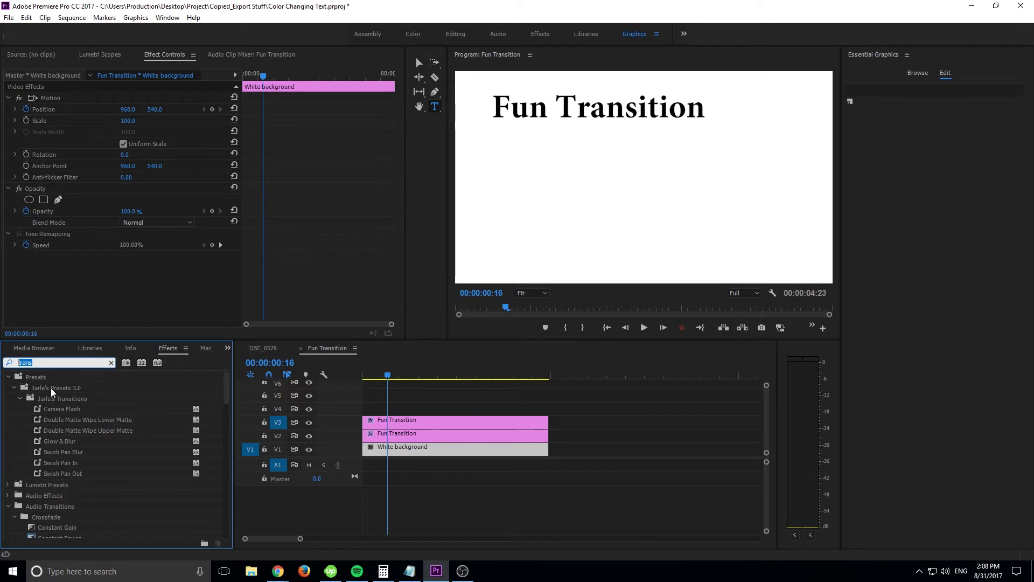
{"action": "type", "text": "transform"}
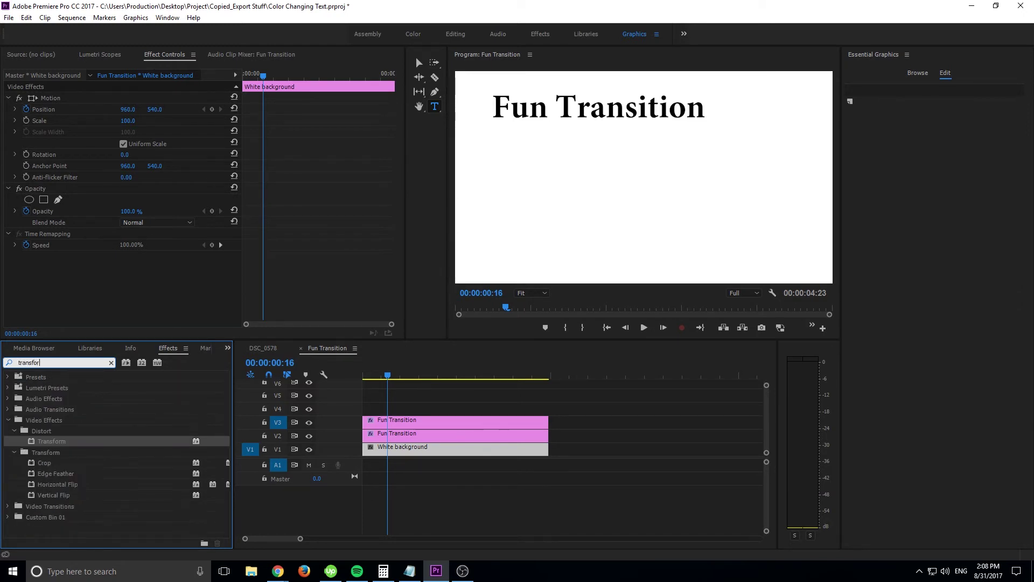
{"action": "left_click", "coordinate": [47, 428]}
{"action": "left_click_drag", "start_coordinate": [56, 441], "coordinate": [410, 449]}
Step: Keyframe the Transform effect's Position at 00:00:00:16, and set its X value to -991 at 00:00:01:06
{"action": "scroll", "coordinate": [187, 259], "scroll_direction": "down", "scroll_amount": 2}
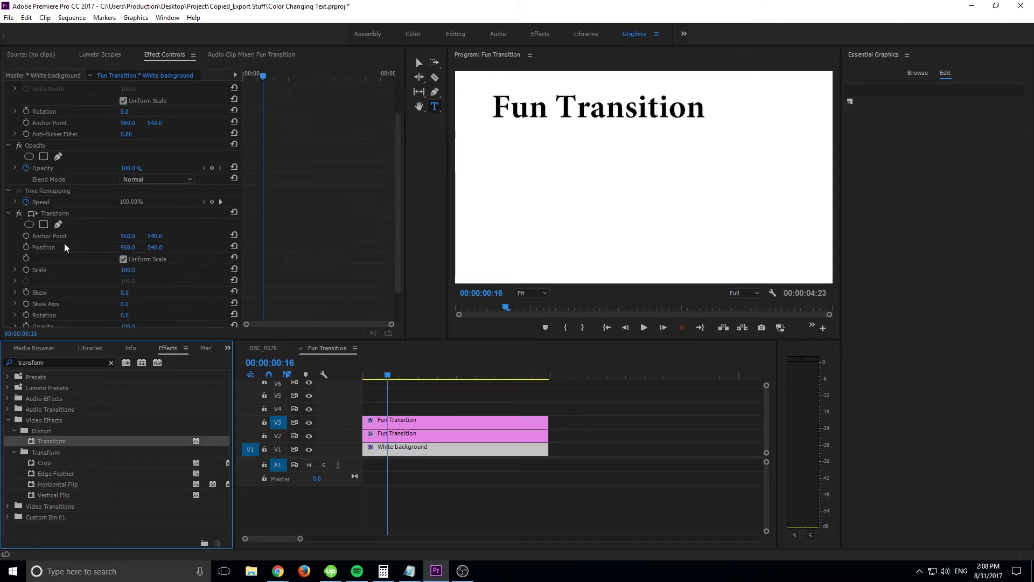
{"action": "left_click", "coordinate": [28, 248]}
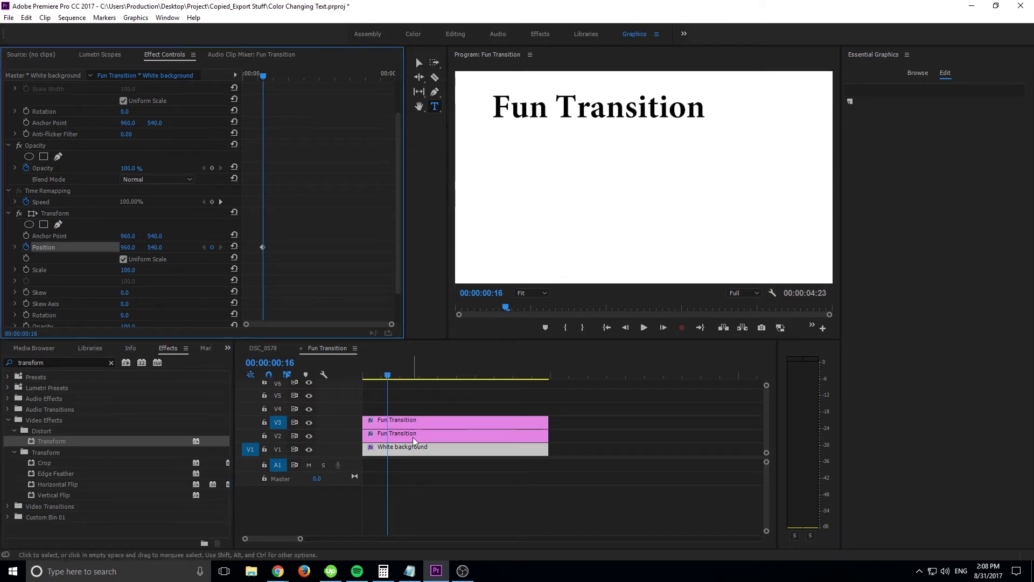
{"action": "left_click", "coordinate": [663, 328]}
{"action": "left_click", "coordinate": [663, 328]}
{"action": "left_click", "coordinate": [664, 328]}
{"action": "left_click", "coordinate": [663, 328]}
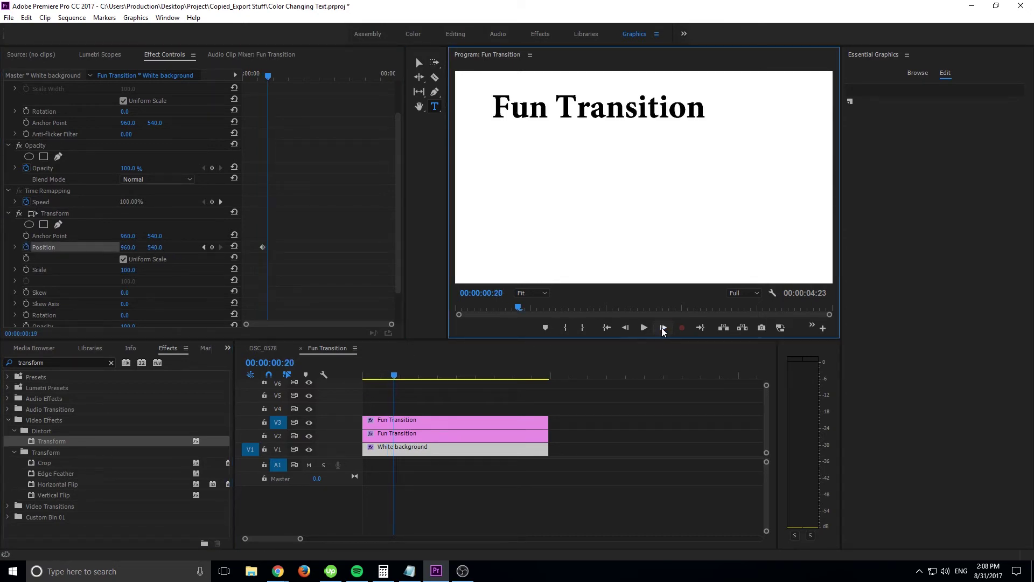
{"action": "left_click", "coordinate": [663, 328]}
{"action": "left_click", "coordinate": [663, 328]}
{"action": "left_click", "coordinate": [663, 328]}
{"action": "left_click", "coordinate": [663, 328]}
{"action": "left_click", "coordinate": [663, 328]}
{"action": "left_click", "coordinate": [663, 328]}
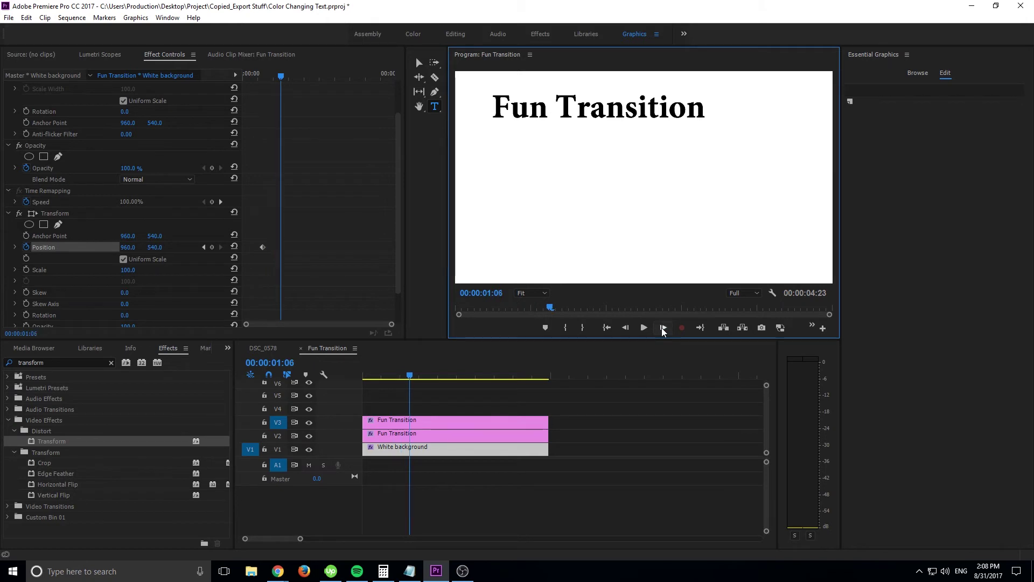
{"action": "left_click_drag", "start_coordinate": [128, 247], "coordinate": [36, 247]}
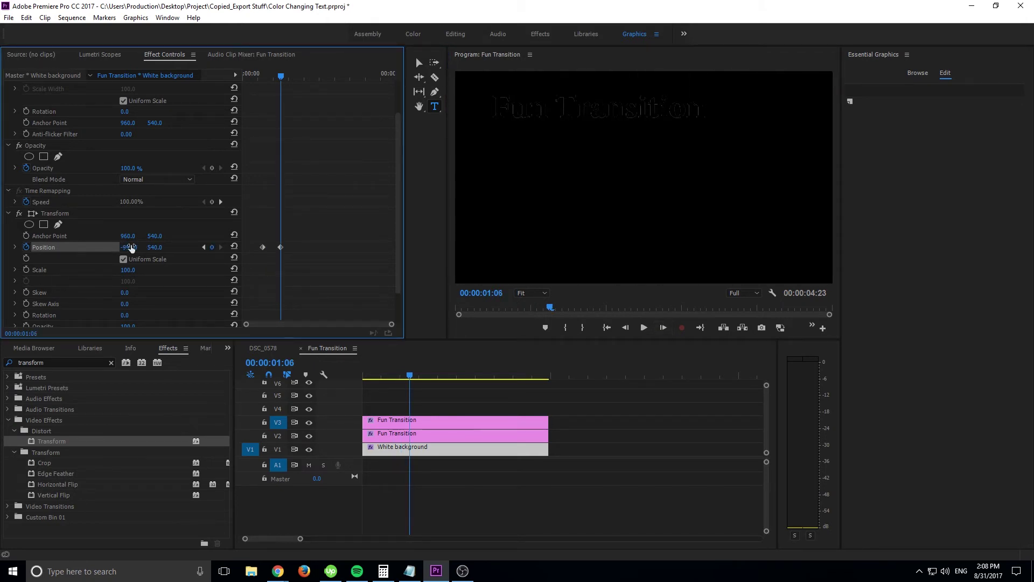
Step: Turn off Use Composition's Shutter Angle in the Transform effect and set the Shutter Angle to 263, checking mid-slide at 00:00:01:01
{"action": "scroll", "coordinate": [166, 264], "scroll_direction": "down", "scroll_amount": 1}
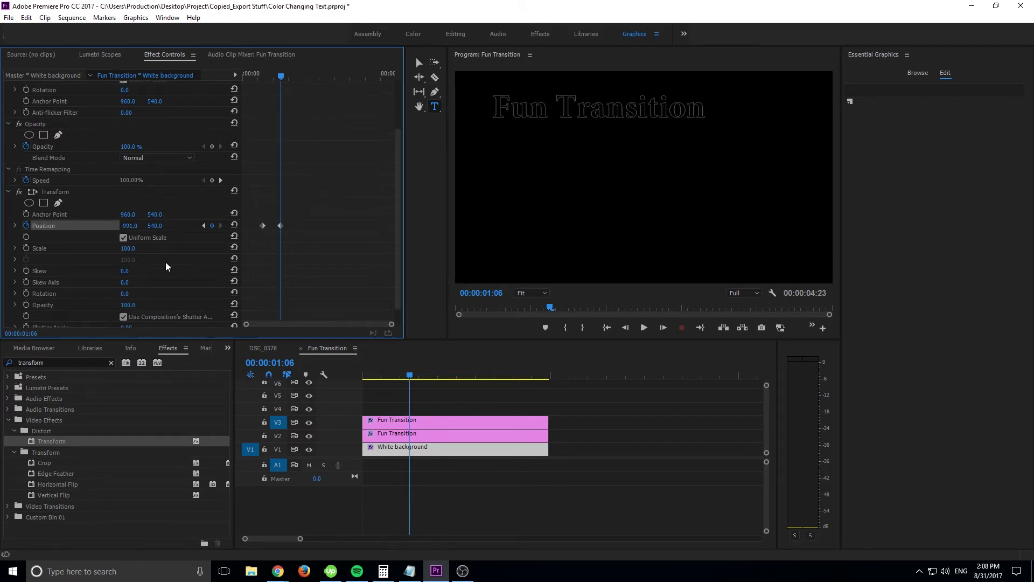
{"action": "scroll", "coordinate": [166, 266], "scroll_direction": "down", "scroll_amount": 1}
{"action": "left_click_drag", "start_coordinate": [281, 77], "coordinate": [274, 77]}
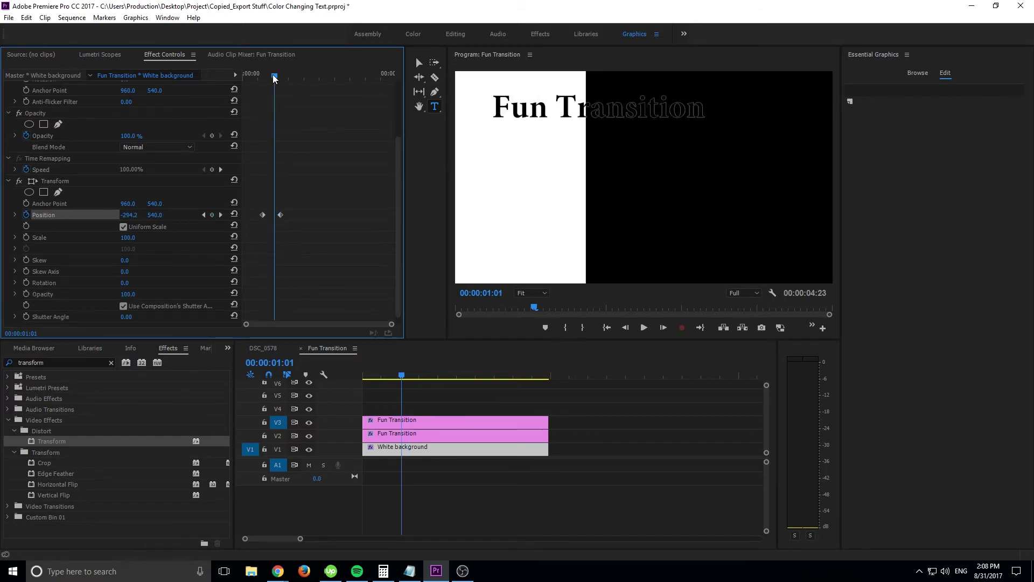
{"action": "left_click", "coordinate": [122, 307]}
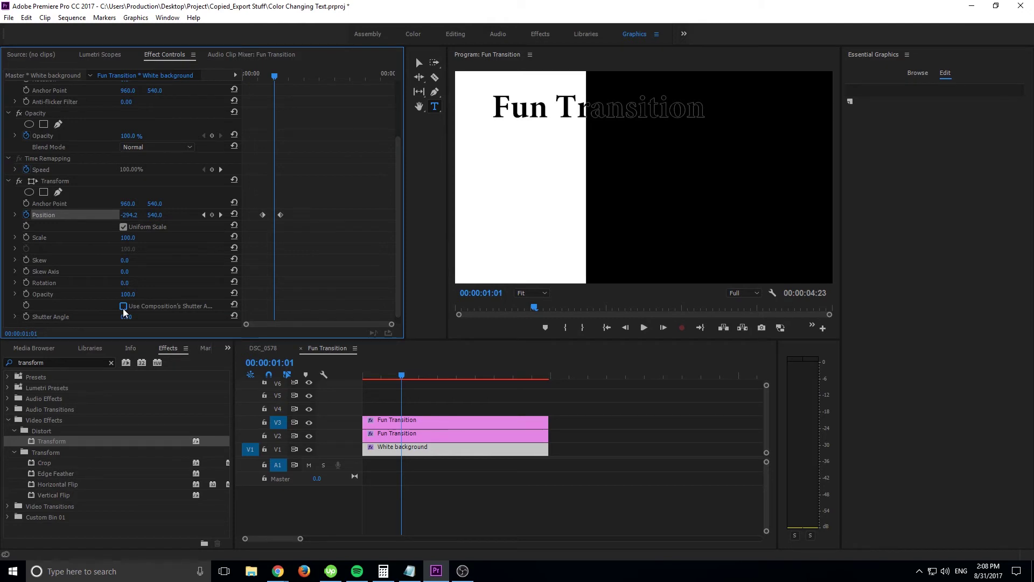
{"action": "left_click_drag", "start_coordinate": [128, 318], "coordinate": [221, 318]}
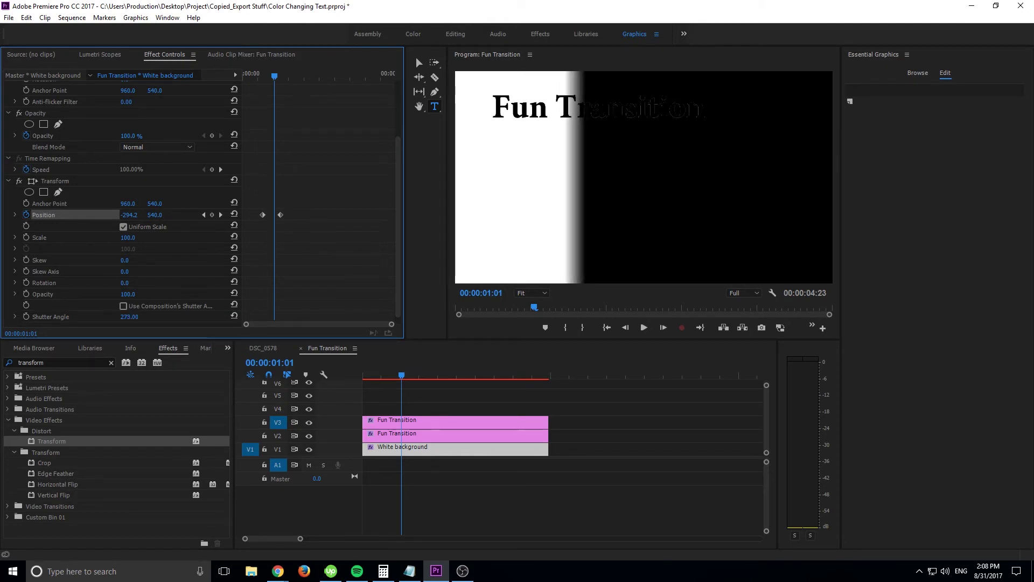
Step: Preview the motion-blurred slide in the Fun Transition sequence and over the footage in the DSC_0578 sequence
{"action": "mouse_move", "coordinate": [401, 376]}
{"action": "left_mouse_down"}
{"action": "mouse_move", "coordinate": [383, 377]}
{"action": "mouse_move", "coordinate": [394, 377]}
{"action": "left_mouse_up"}
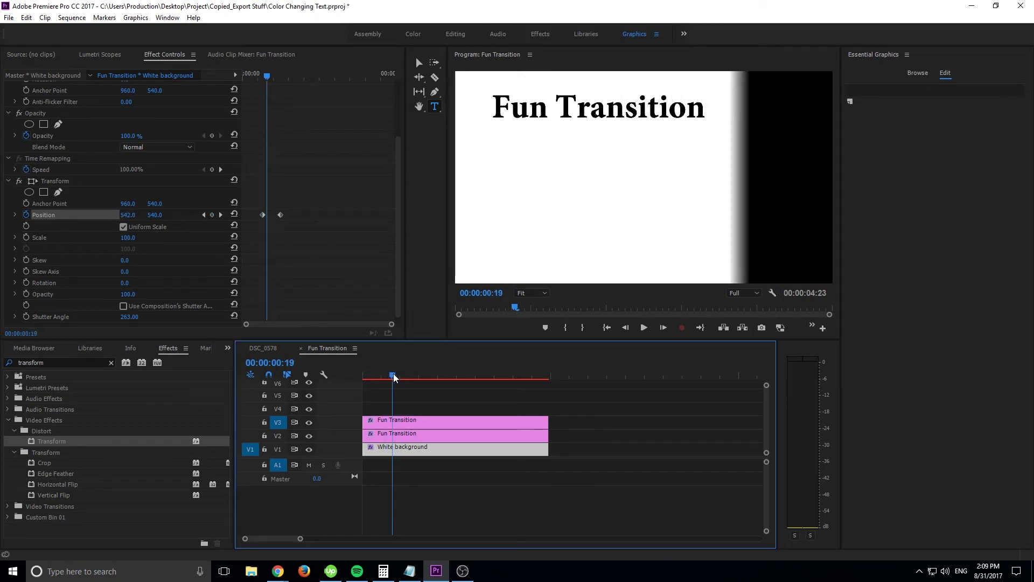
{"action": "left_click", "coordinate": [266, 346]}
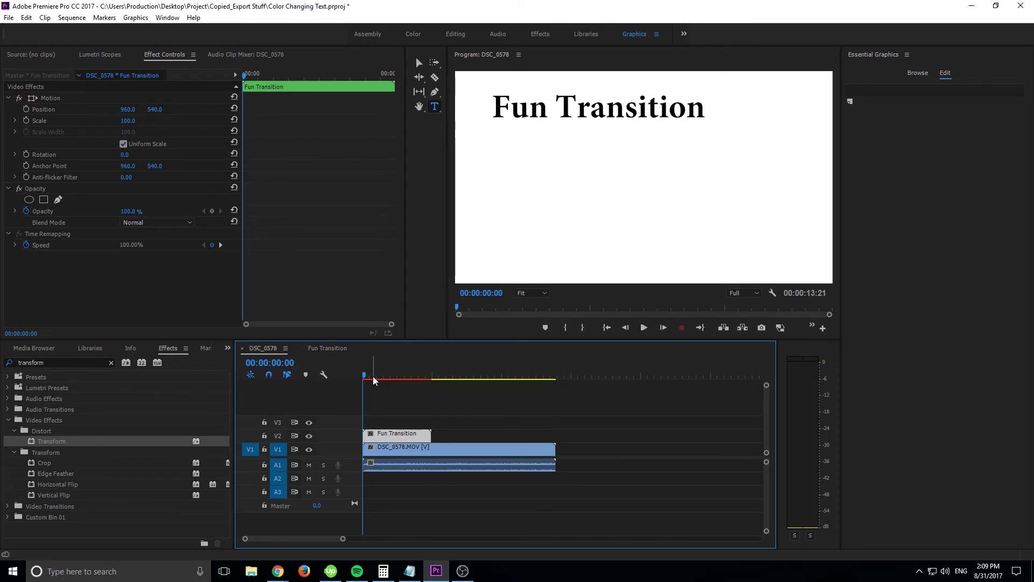
{"action": "left_click_drag", "start_coordinate": [372, 376], "coordinate": [375, 376]}
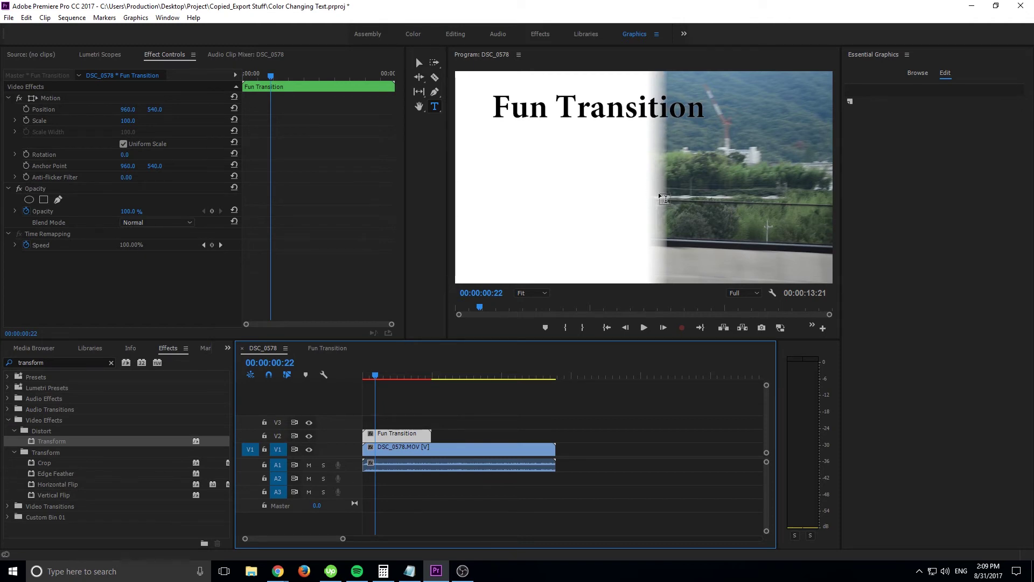
Step: Return to the Fun Transition sequence and reduce the White background's Transform Shutter Angle to 115
{"action": "left_click", "coordinate": [324, 346]}
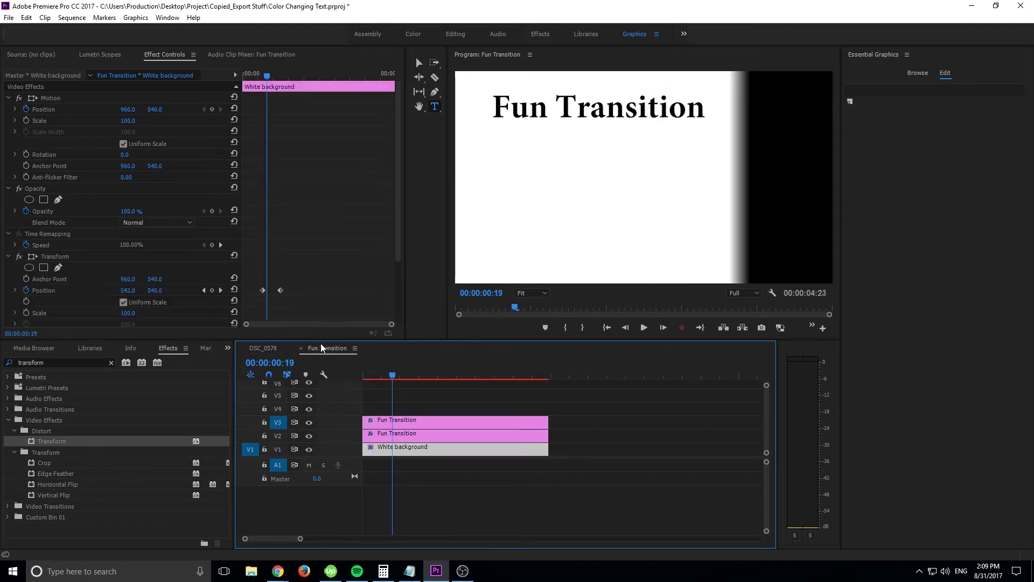
{"action": "scroll", "coordinate": [136, 306], "scroll_direction": "down", "scroll_amount": 3}
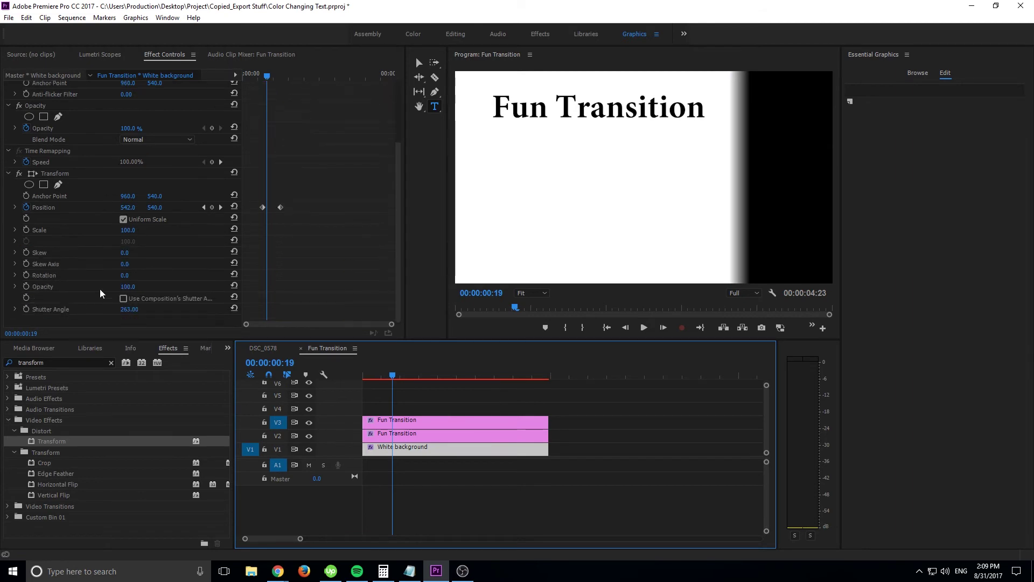
{"action": "left_click_drag", "start_coordinate": [129, 315], "coordinate": [53, 315]}
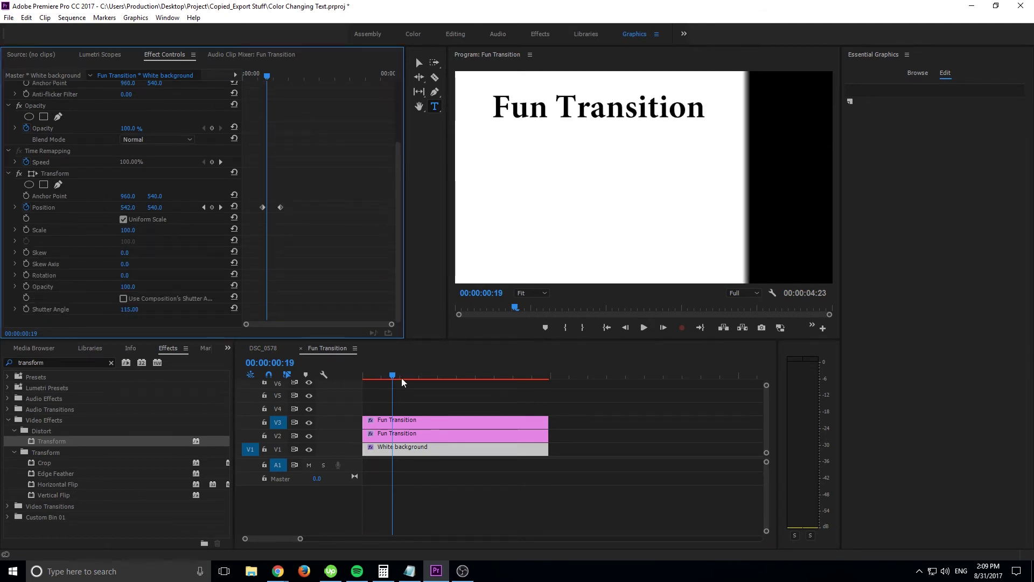
Step: Set the White background's second Transform Position keyframe to Ease Out and its first to Ease In temporal interpolation
{"action": "left_click", "coordinate": [409, 434]}
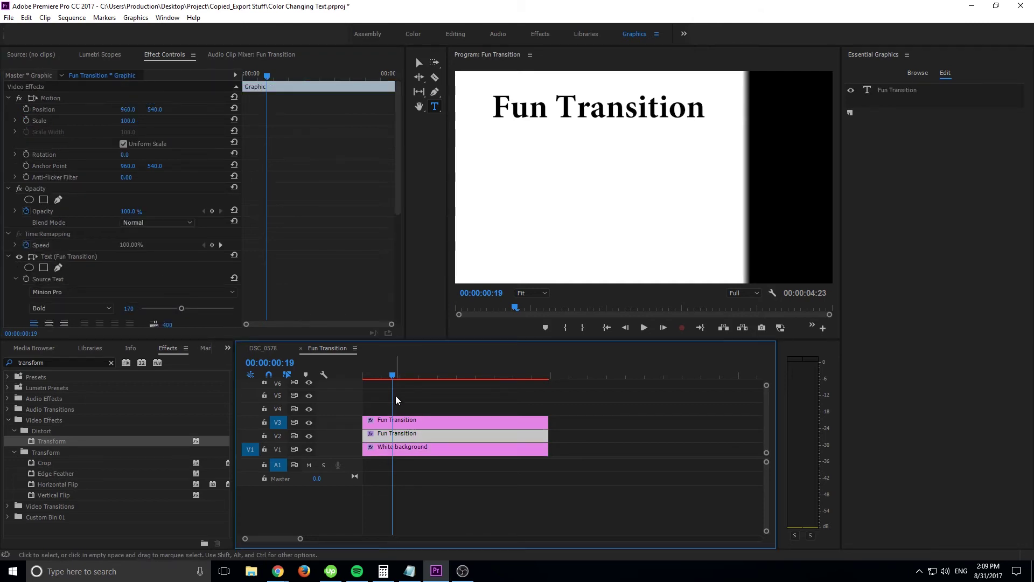
{"action": "left_click", "coordinate": [412, 447]}
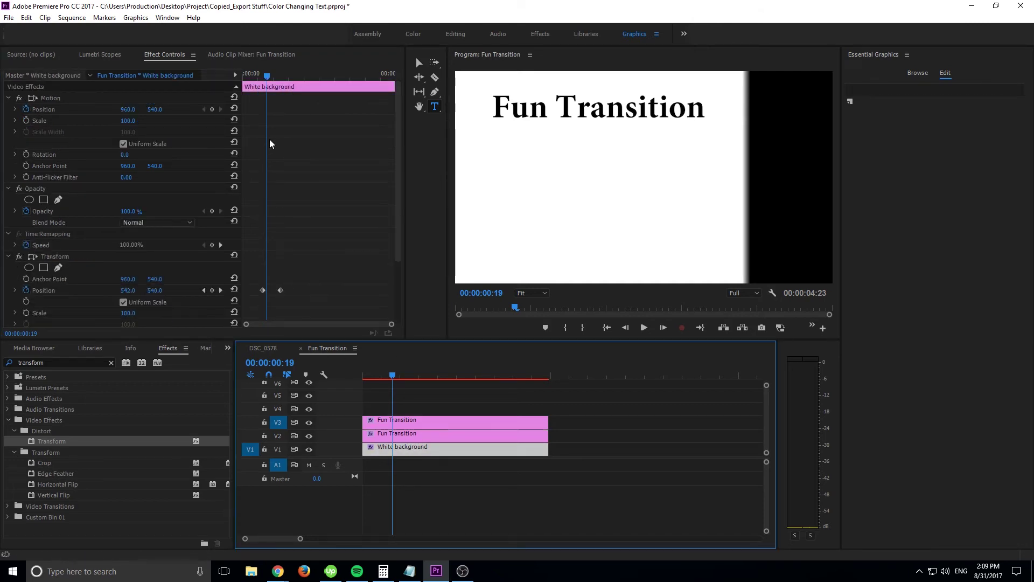
{"action": "left_click_drag", "start_coordinate": [269, 75], "coordinate": [262, 76]}
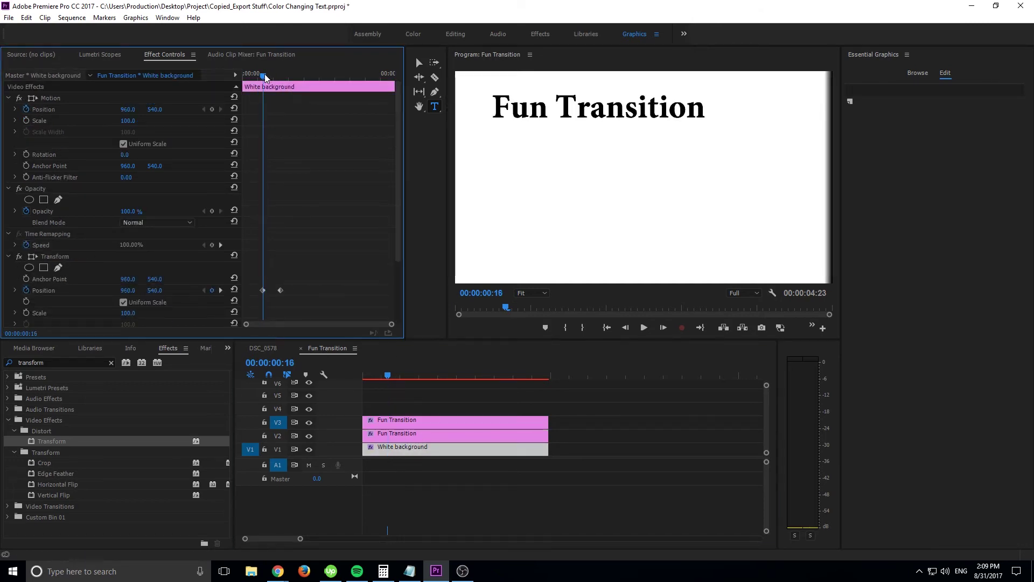
{"action": "right_click", "coordinate": [280, 291]}
{"action": "mouse_move", "coordinate": [335, 379]}
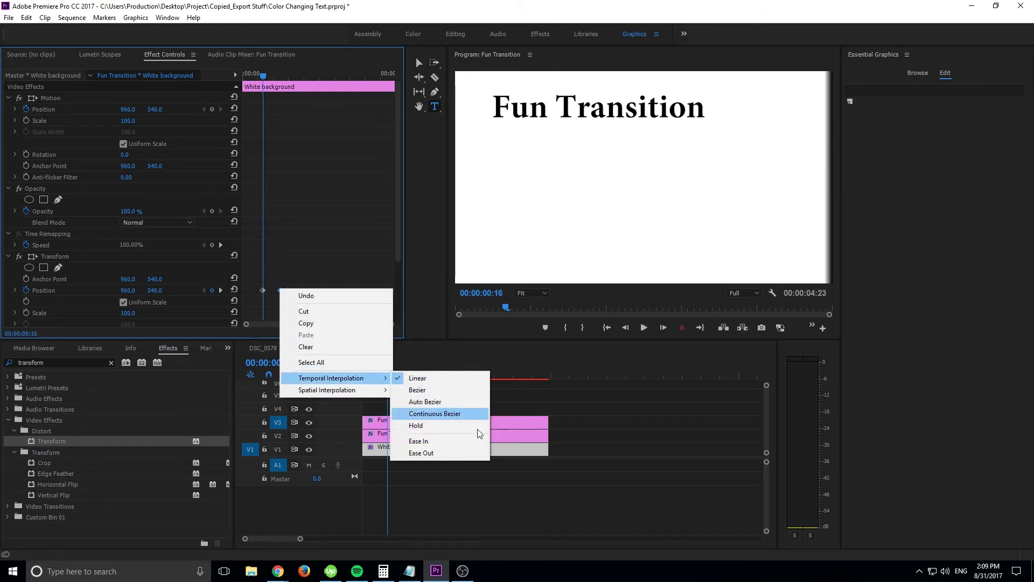
{"action": "left_click", "coordinate": [446, 455]}
{"action": "right_click", "coordinate": [263, 291]}
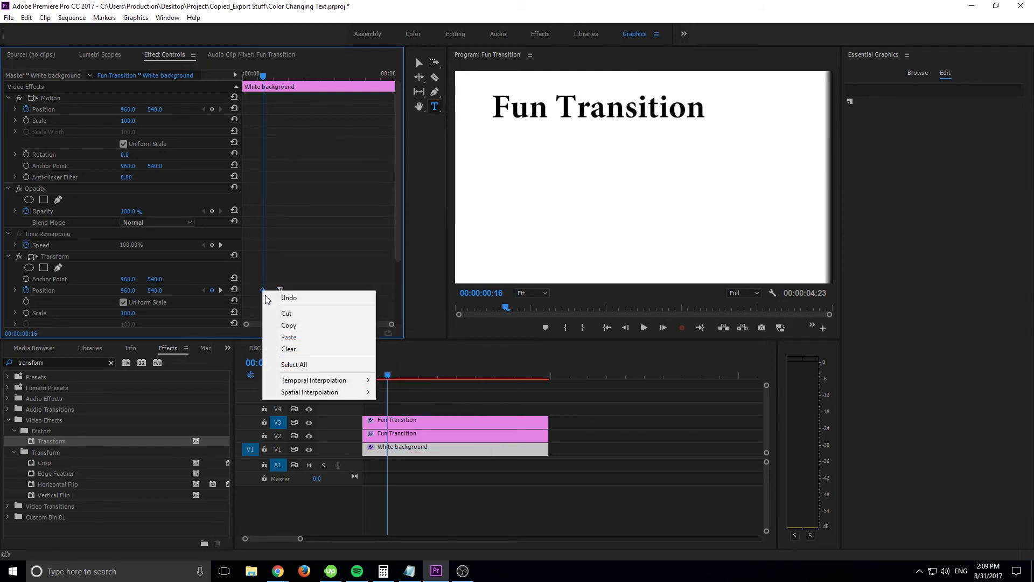
{"action": "mouse_move", "coordinate": [303, 386]}
{"action": "left_click", "coordinate": [432, 443]}
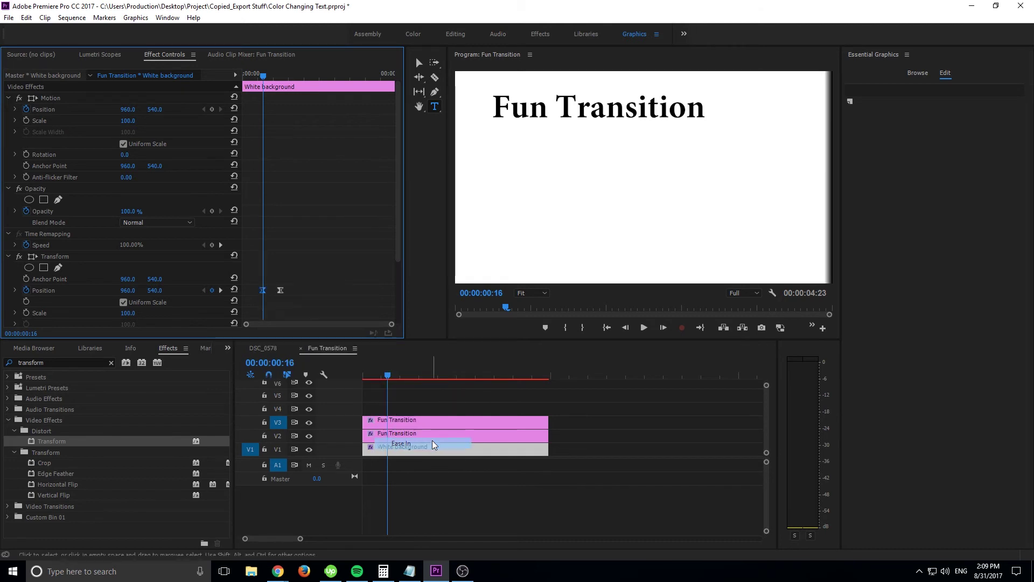
Step: Show the Transform Position's velocity graph and lower the handles of both keyframes to form a peaked speed curve
{"action": "left_click", "coordinate": [15, 290]}
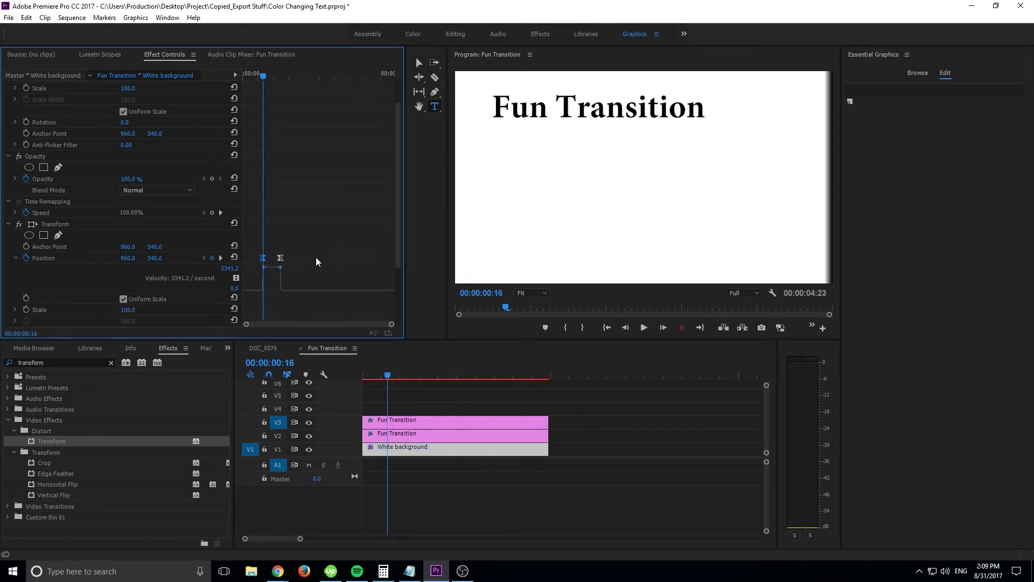
{"action": "left_click", "coordinate": [279, 269]}
{"action": "left_click_drag", "start_coordinate": [279, 288], "coordinate": [267, 279]}
{"action": "left_click", "coordinate": [278, 280]}
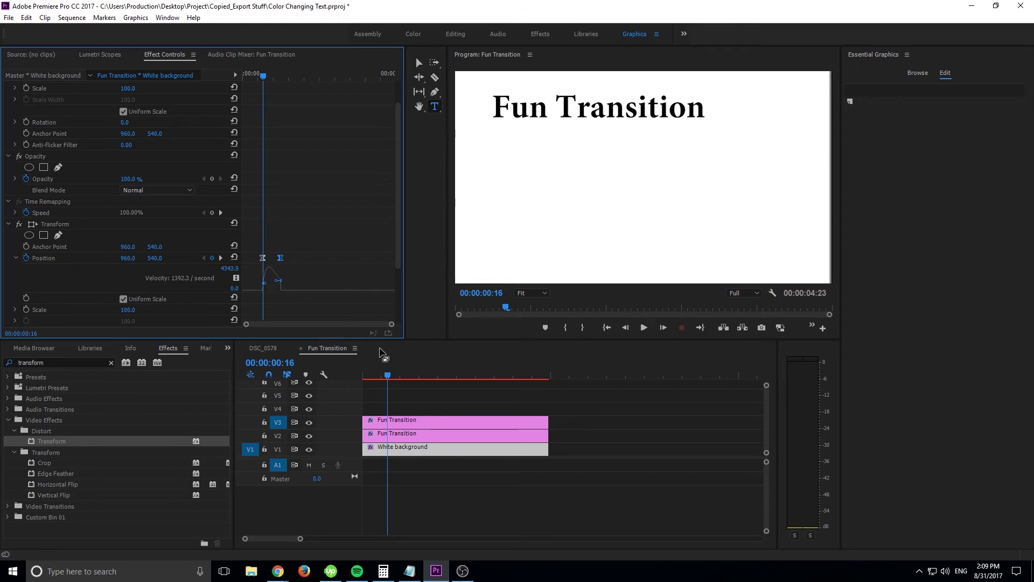
Step: Scrub and play back the White background's eased, motion-blurred slide in the Fun Transition sequence
{"action": "mouse_move", "coordinate": [390, 381]}
{"action": "left_mouse_down"}
{"action": "mouse_move", "coordinate": [364, 377]}
{"action": "mouse_move", "coordinate": [407, 376]}
{"action": "mouse_move", "coordinate": [395, 378]}
{"action": "left_mouse_up"}
{"action": "key", "text": "space"}
{"action": "left_click", "coordinate": [378, 376]}
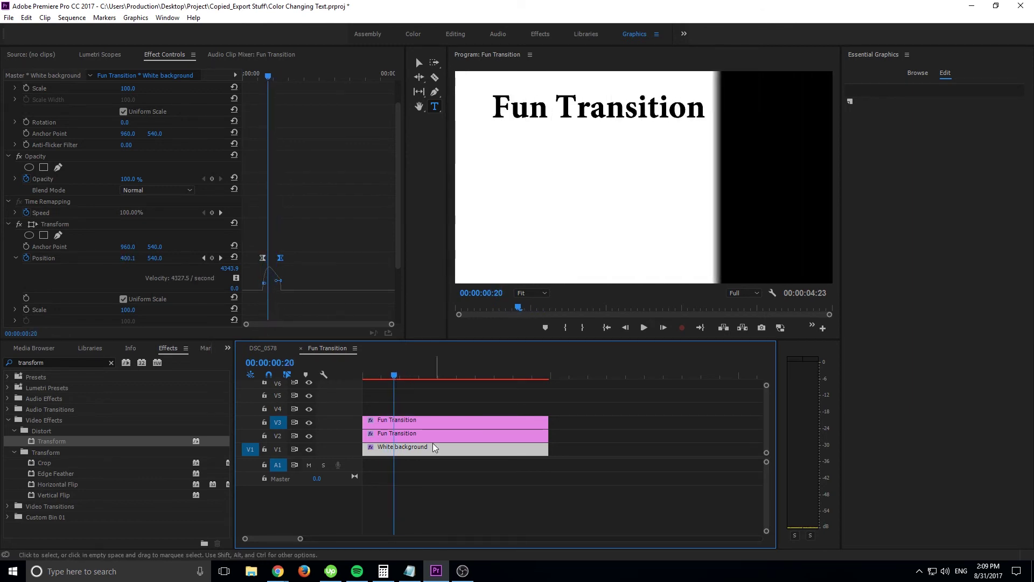
Step: Select Mask (1) of the V3 text clip and turn off its Mask Path animation
{"action": "left_click", "coordinate": [425, 424]}
{"action": "scroll", "coordinate": [167, 256], "scroll_direction": "down", "scroll_amount": 4}
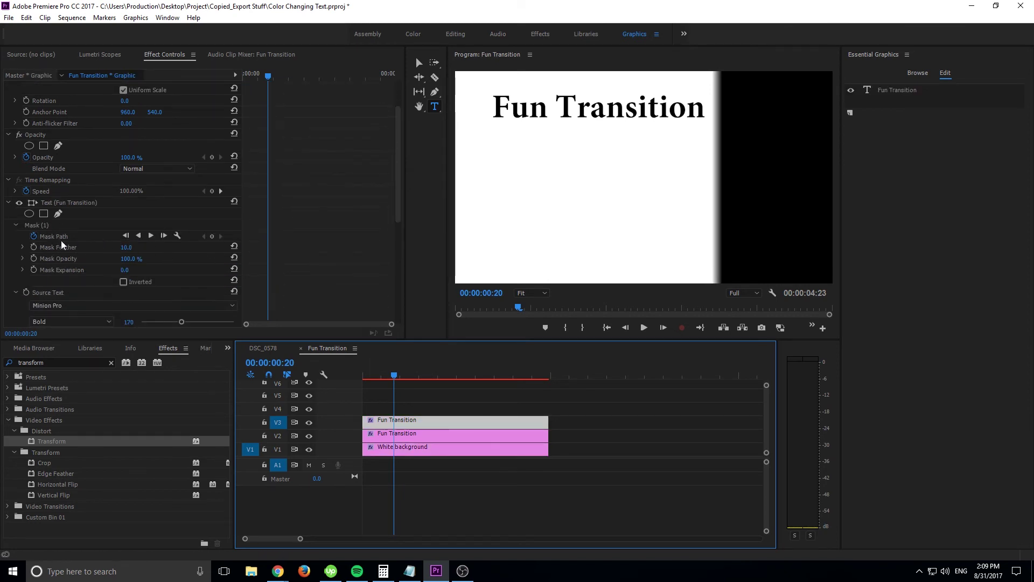
{"action": "left_click", "coordinate": [35, 226]}
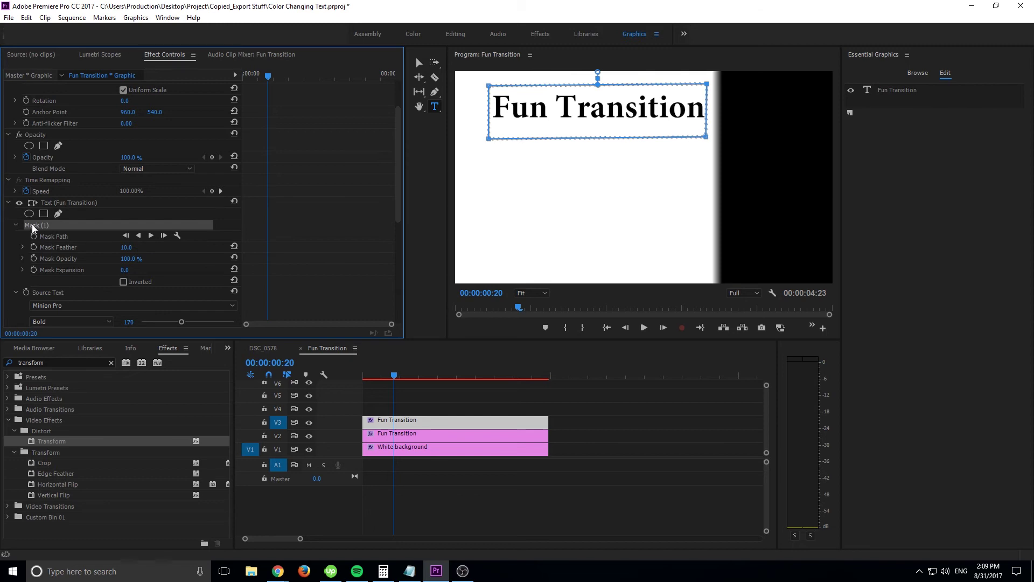
{"action": "right_click", "coordinate": [43, 226]}
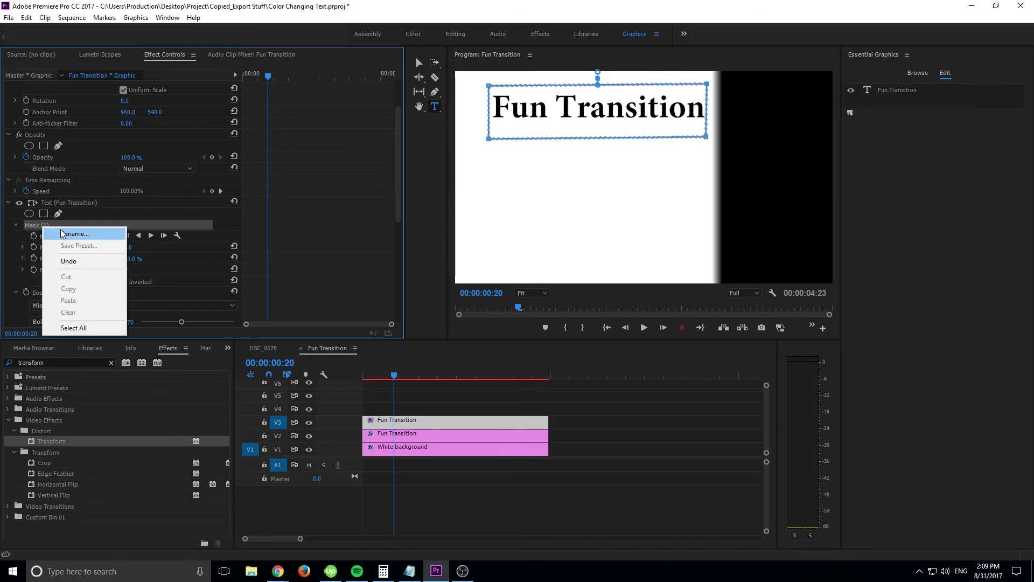
{"action": "left_click", "coordinate": [29, 228]}
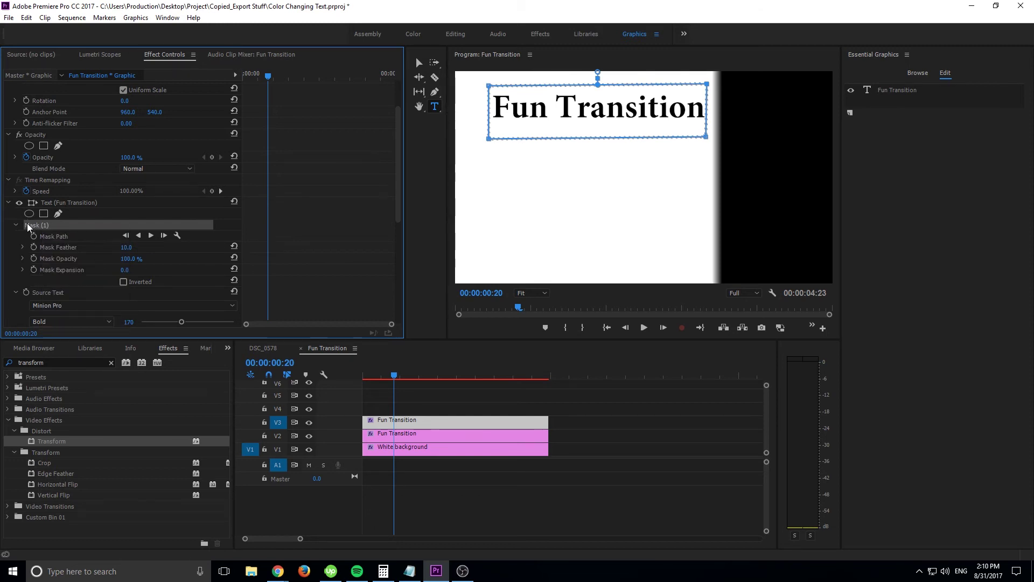
Step: Undo a trial rectangular mask, and reshape the V3 clip's Mask (1) so it extends past the end of the Fun Transition text
{"action": "left_click", "coordinate": [44, 213]}
{"action": "key", "text": "ctrl+z"}
{"action": "left_click", "coordinate": [682, 135]}
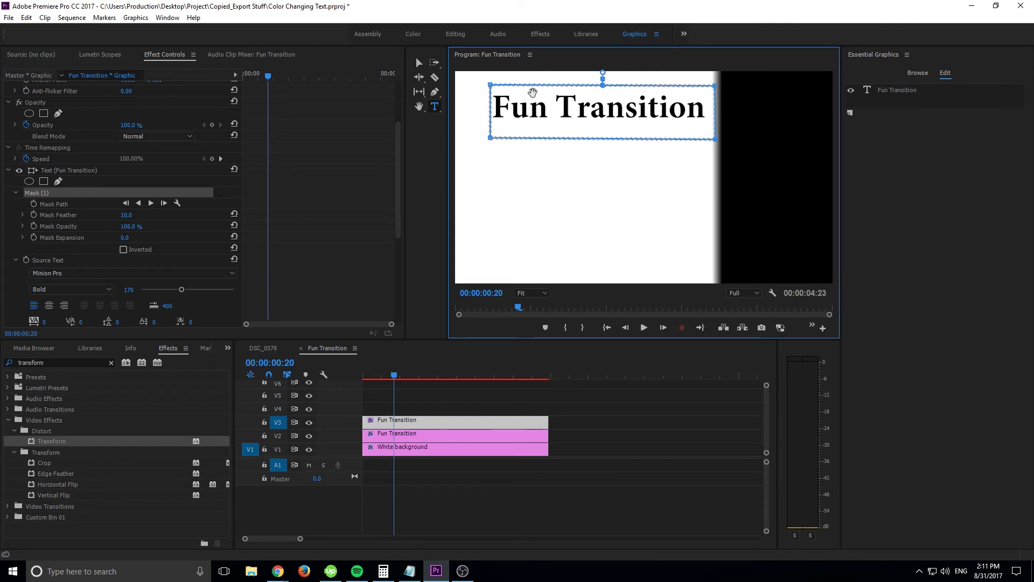
Step: Turn on Mask Path animation for Mask (1) at 00:00:00:20, and shift the mask back to the white background's edge at 00:00:00:21
{"action": "right_click", "coordinate": [71, 193]}
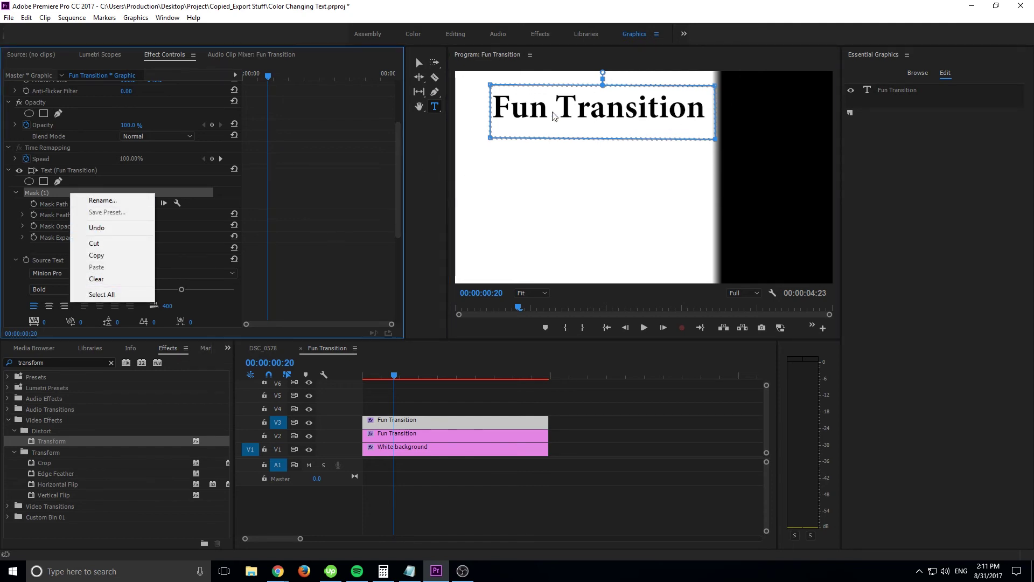
{"action": "left_click", "coordinate": [592, 100]}
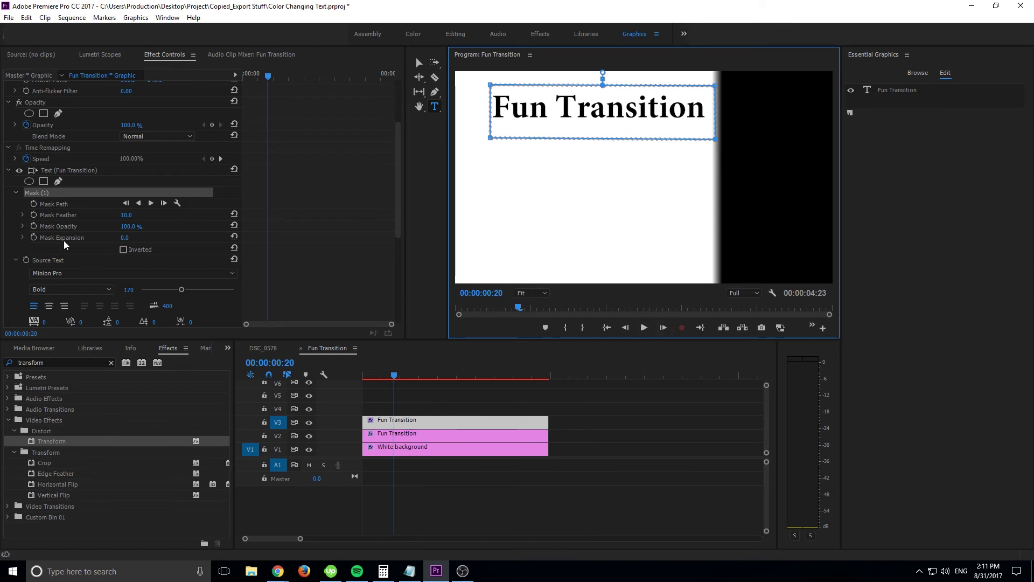
{"action": "left_click", "coordinate": [33, 204]}
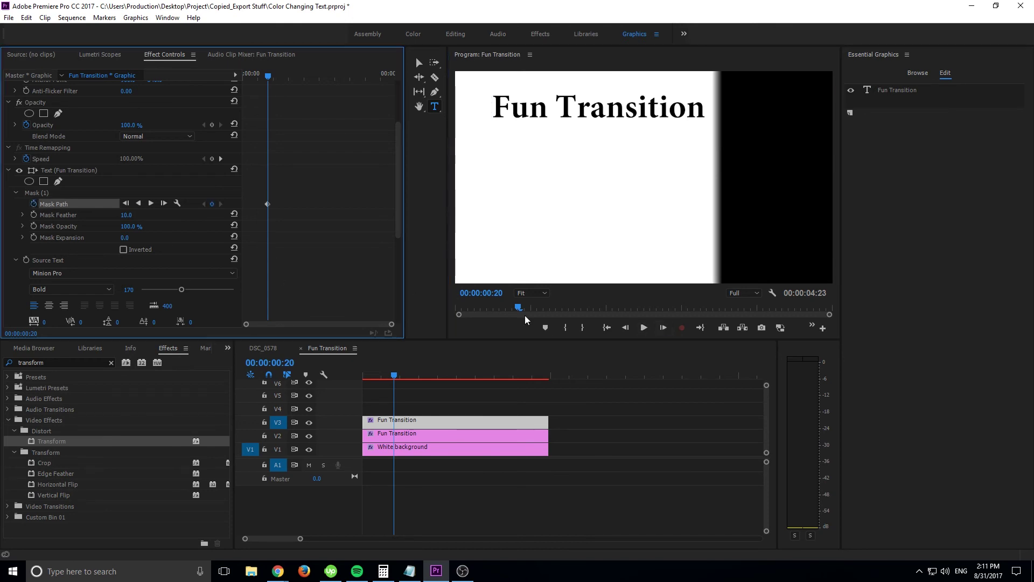
{"action": "left_click", "coordinate": [663, 327]}
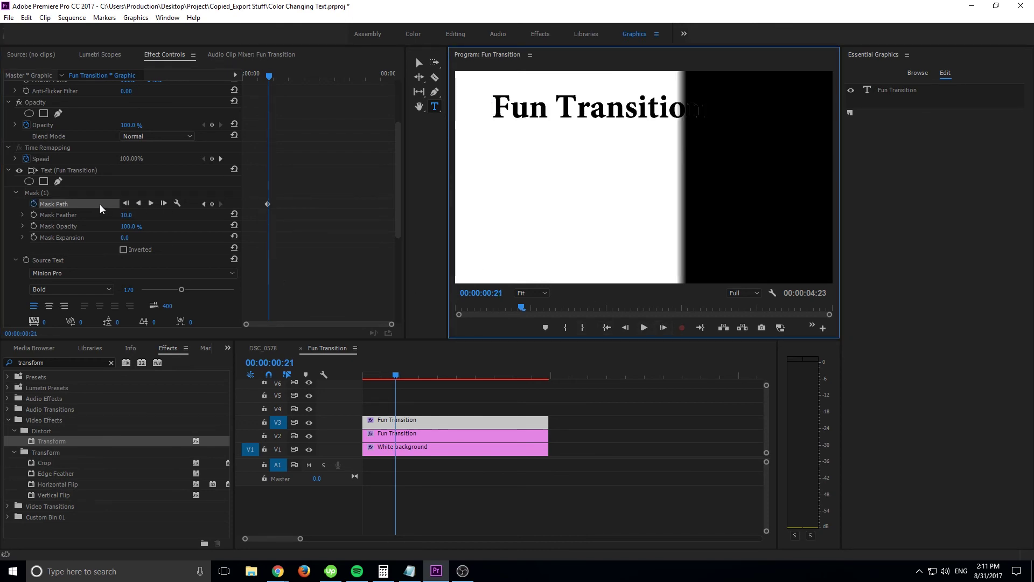
{"action": "left_click", "coordinate": [43, 194]}
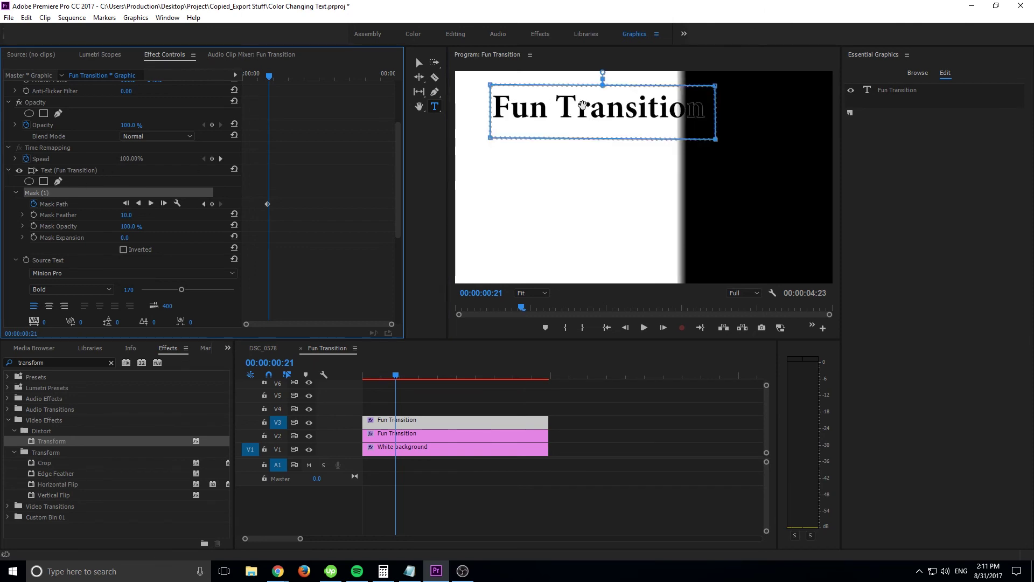
{"action": "left_click_drag", "start_coordinate": [583, 105], "coordinate": [546, 106]}
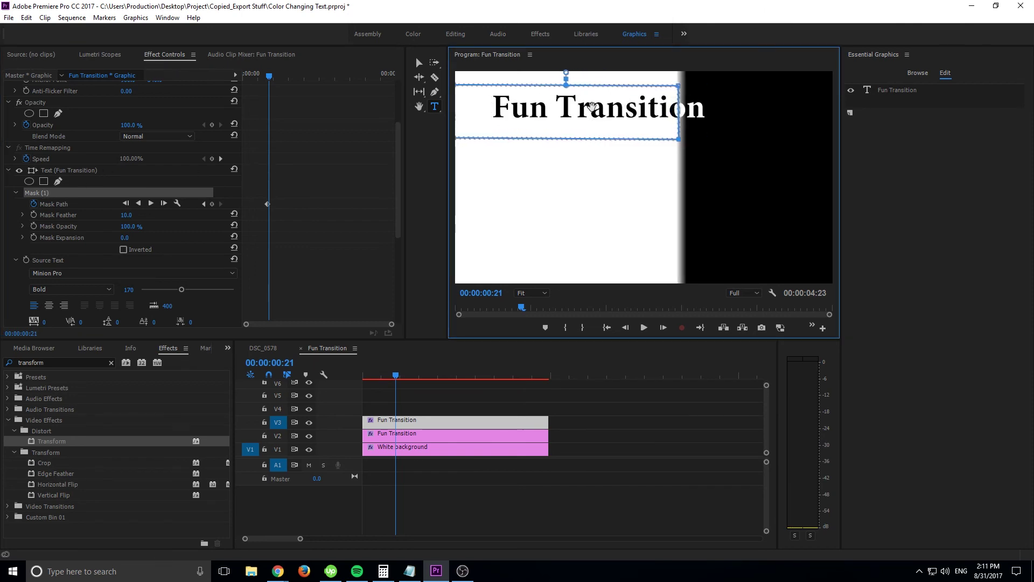
Step: Keyframe Mask (1) frame by frame from 00:00:00:22 to 00:00:01:04, moving it along with the white background's edge until it clears the text
{"action": "left_click", "coordinate": [667, 323]}
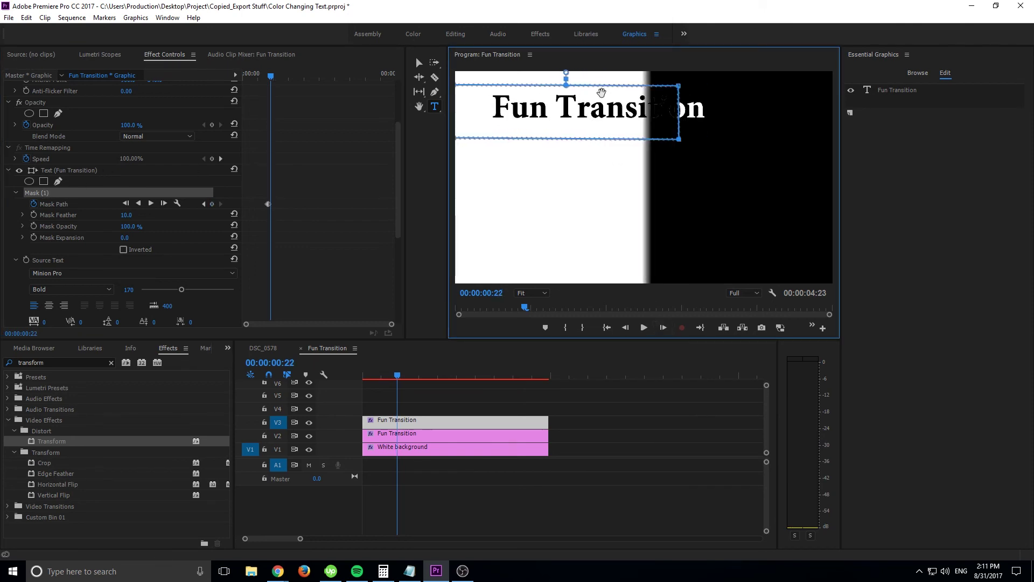
{"action": "left_click_drag", "start_coordinate": [601, 92], "coordinate": [529, 117]}
{"action": "left_click", "coordinate": [666, 328]}
{"action": "left_click", "coordinate": [663, 328]}
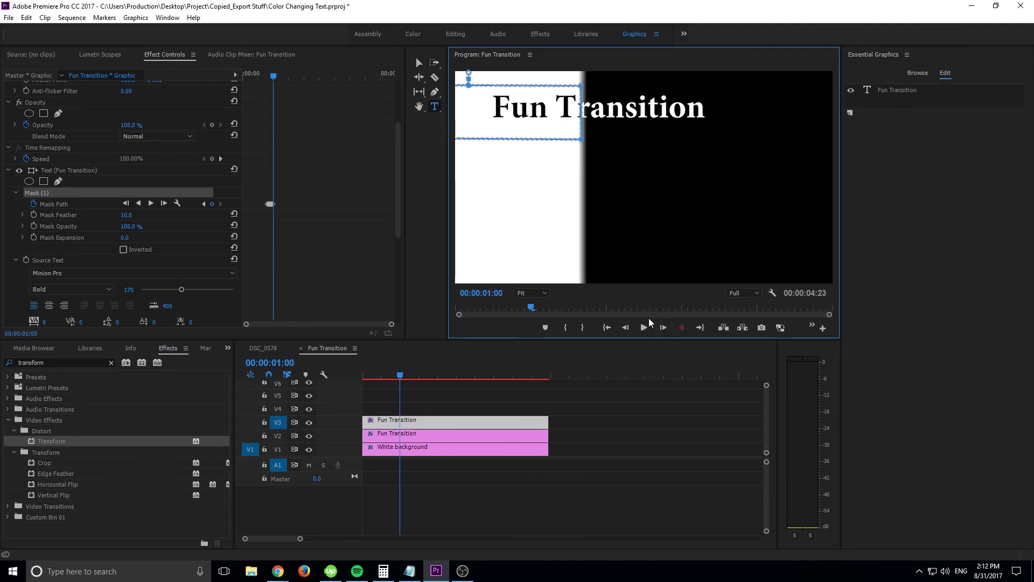
{"action": "left_click", "coordinate": [662, 328]}
{"action": "left_click_drag", "start_coordinate": [529, 97], "coordinate": [505, 95]}
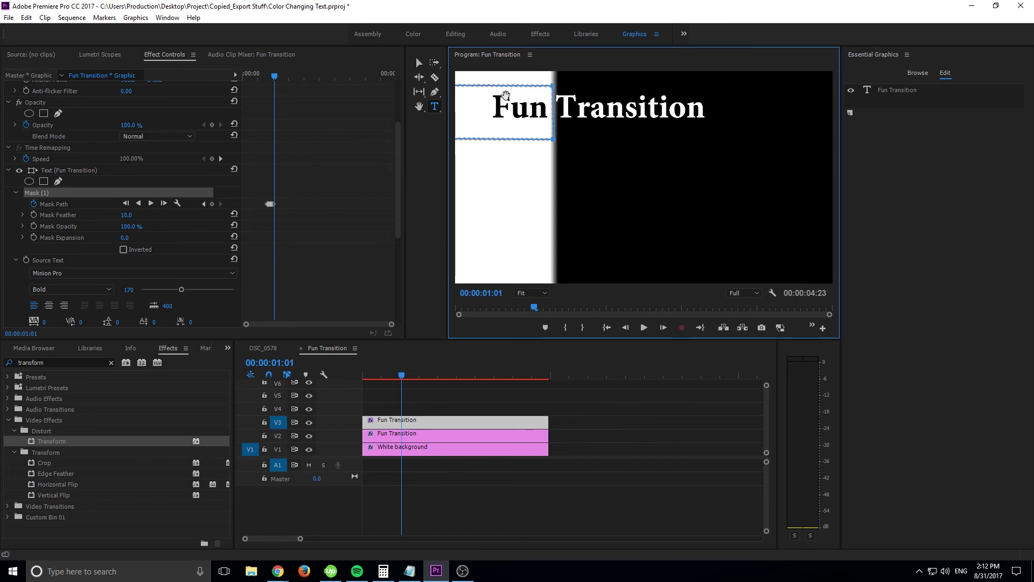
{"action": "left_click", "coordinate": [663, 328]}
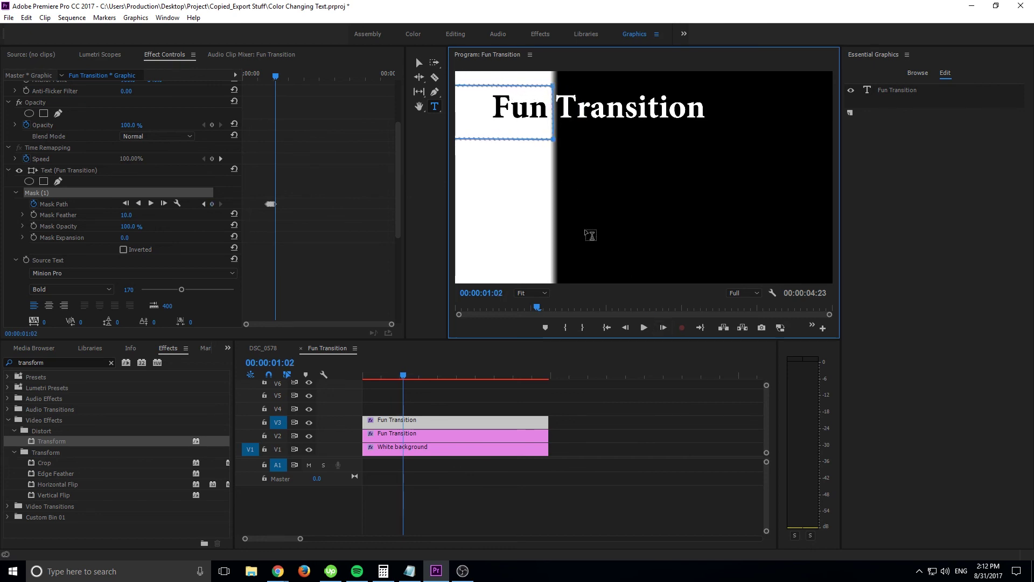
{"action": "left_click", "coordinate": [663, 328]}
{"action": "left_click_drag", "start_coordinate": [509, 125], "coordinate": [462, 124]}
{"action": "left_click", "coordinate": [663, 328]}
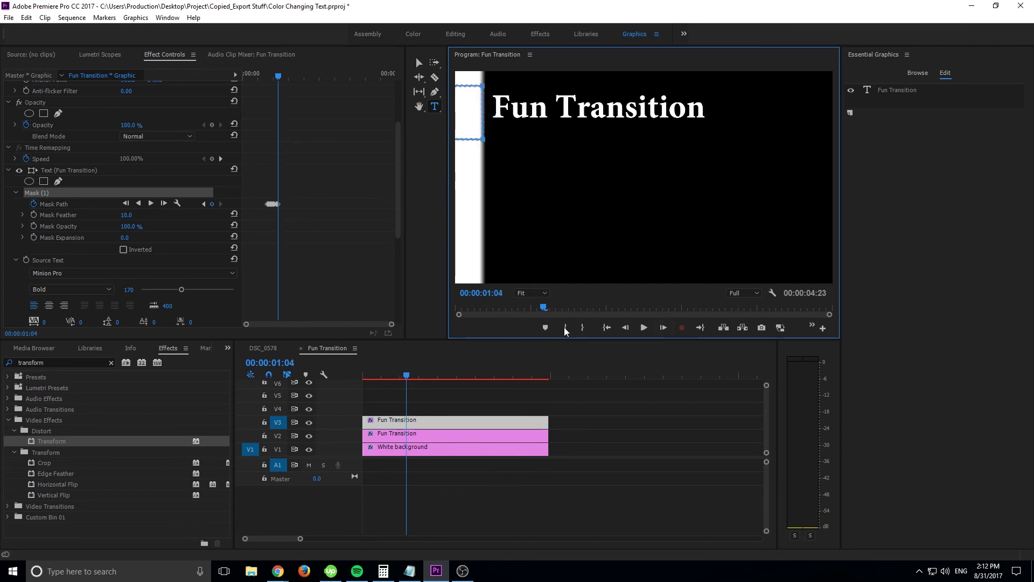
Step: Play back the masked text color change in the Fun Transition sequence from the start, and replay it
{"action": "key", "text": "Home"}
{"action": "left_click", "coordinate": [567, 409]}
{"action": "key", "text": "space"}
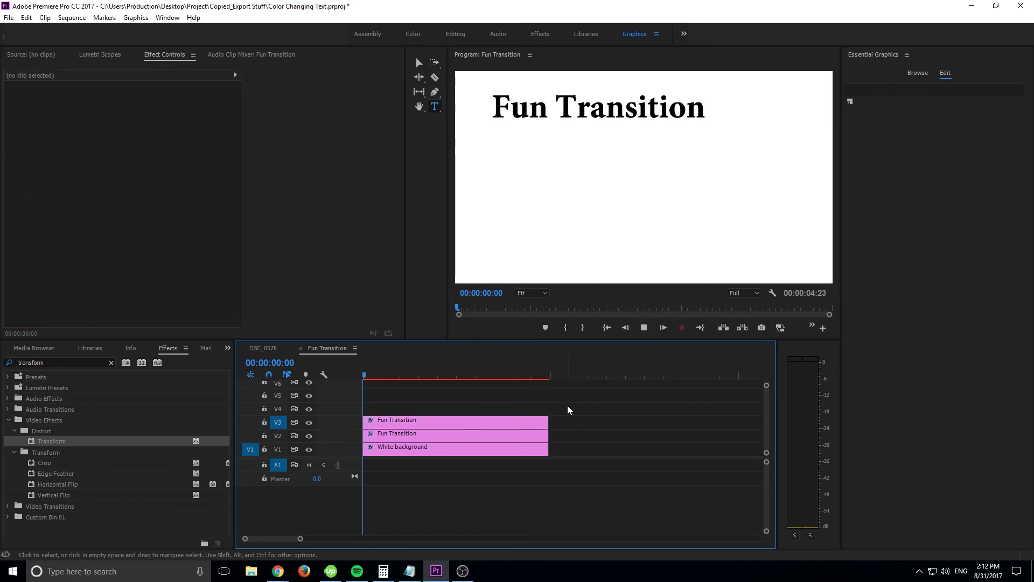
{"action": "key", "text": "space"}
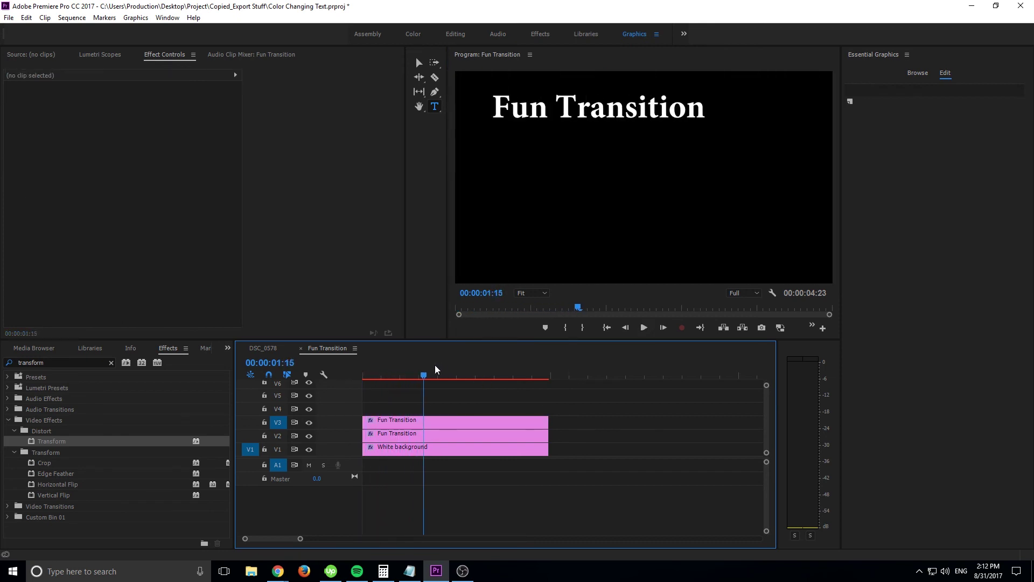
{"action": "left_click_drag", "start_coordinate": [434, 375], "coordinate": [373, 401]}
{"action": "key", "text": "space"}
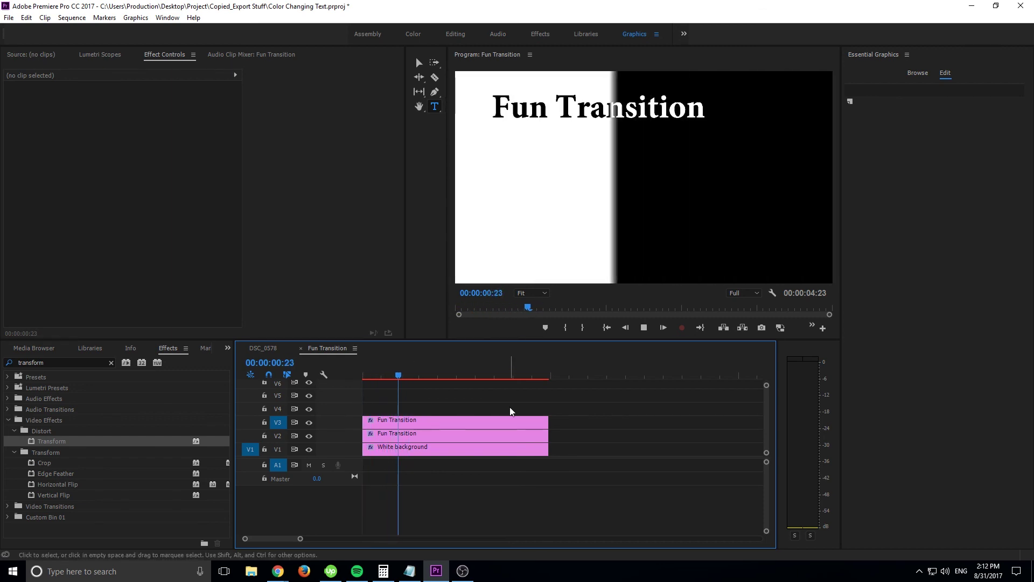
Step: Open the DSC_0578 sequence, play the nested Fun Transition over the footage, and return the playhead to the start
{"action": "left_click", "coordinate": [263, 348]}
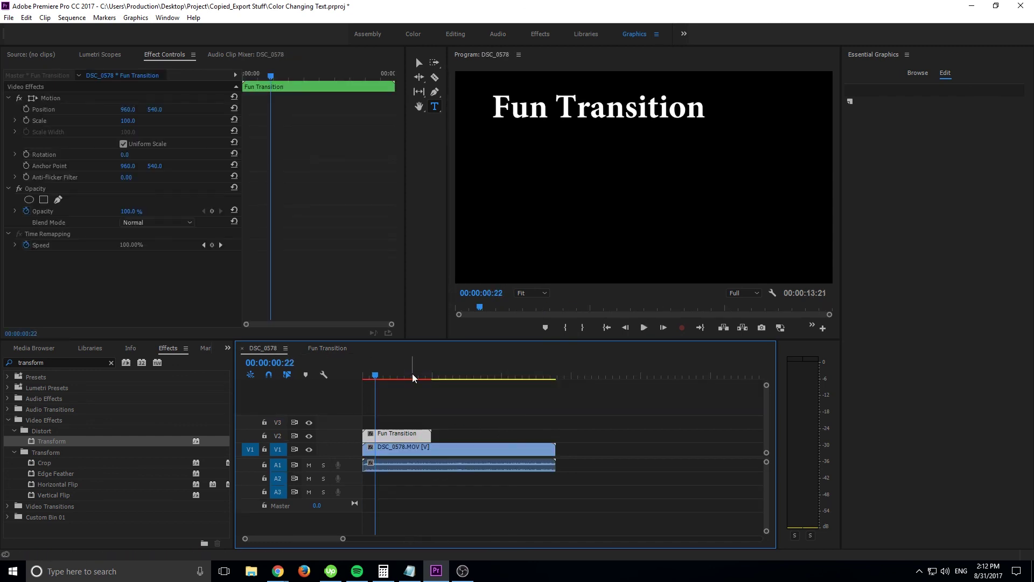
{"action": "key", "text": "space"}
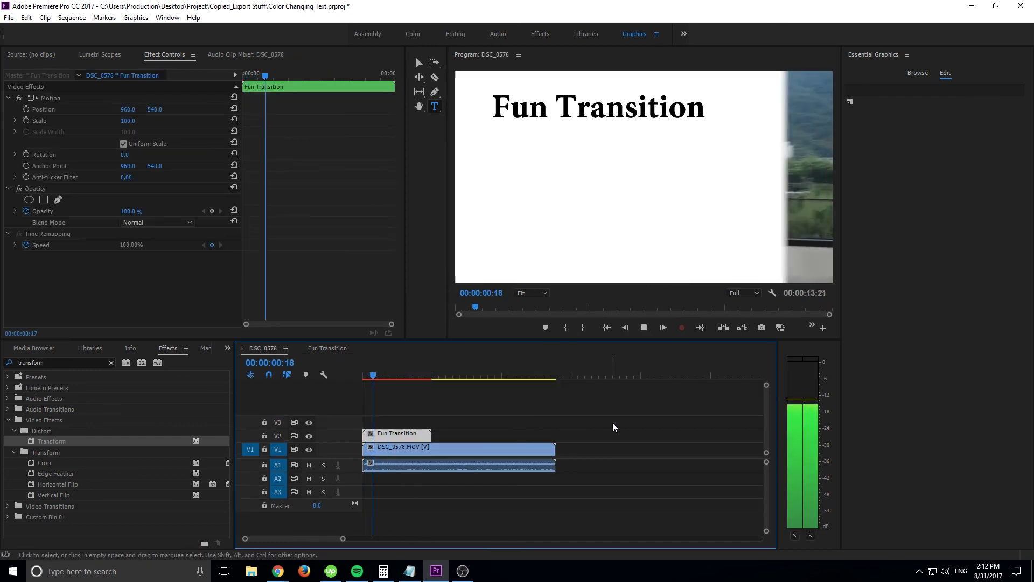
{"action": "key", "text": "space"}
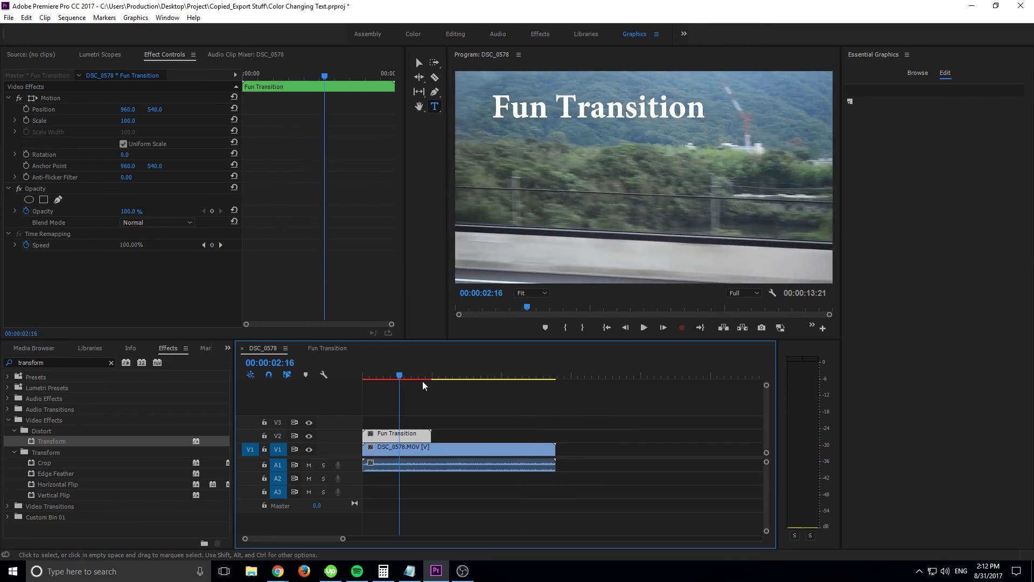
{"action": "left_click_drag", "start_coordinate": [422, 381], "coordinate": [354, 375]}
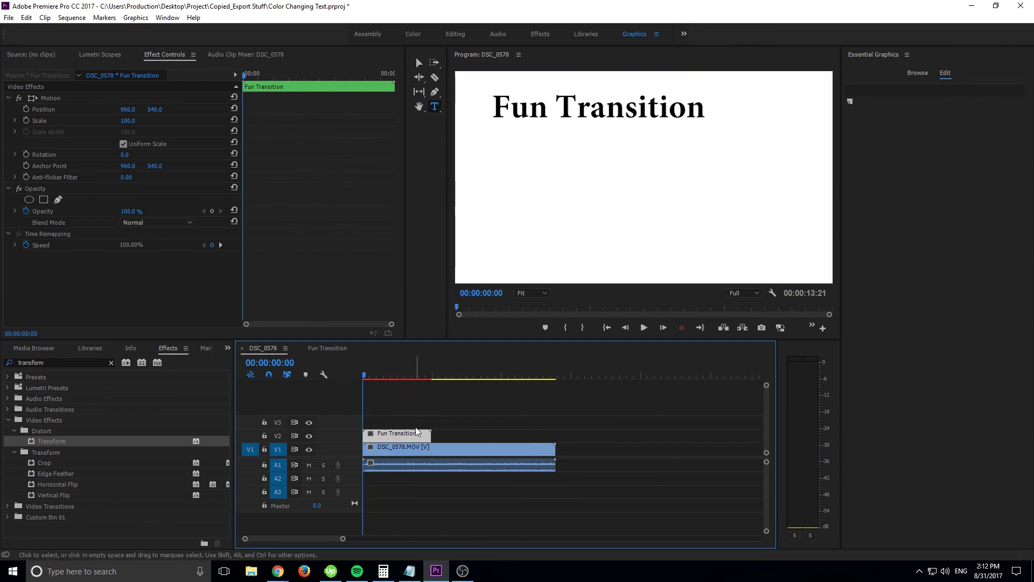
Step: Move the nested Fun Transition clip on V2 so it ends with DSC_0578.MOV, and play the transition there
{"action": "left_click_drag", "start_coordinate": [417, 435], "coordinate": [541, 443]}
{"action": "left_click", "coordinate": [468, 375]}
{"action": "key", "text": "space"}
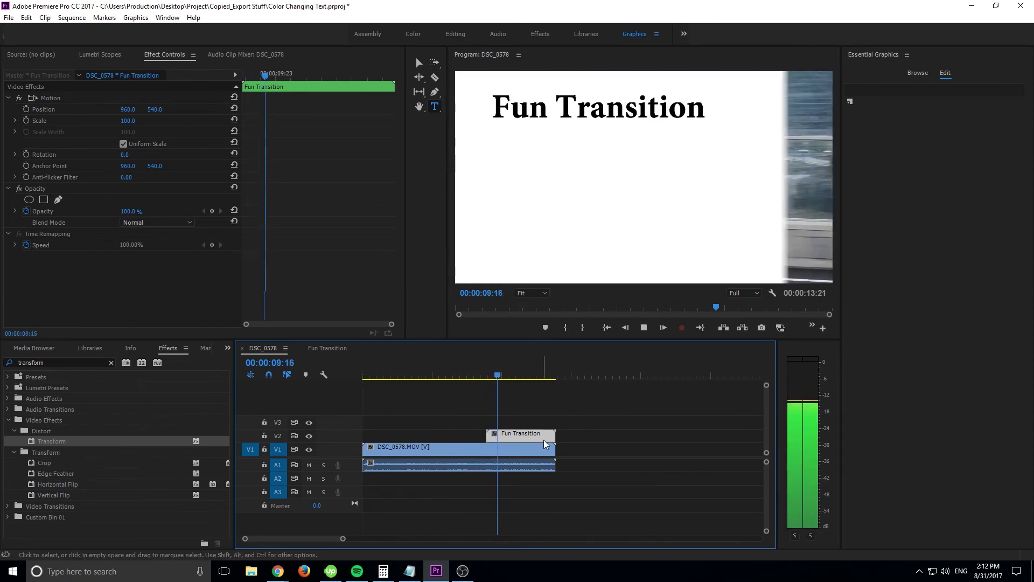
{"action": "key", "text": "space"}
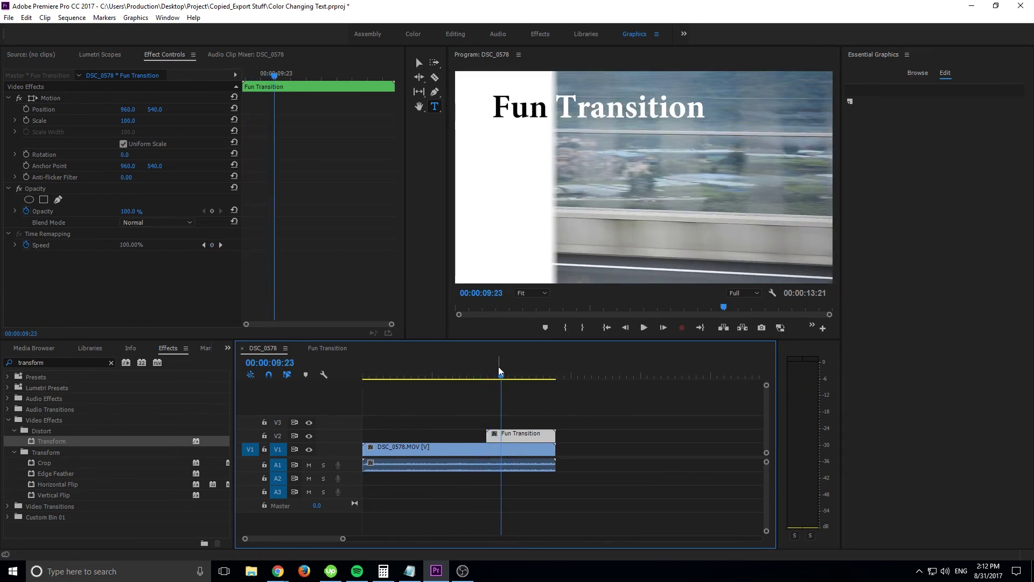
Step: Replay the relocated Fun Transition clip over the end of the DSC_0578 footage, and place the playhead at the clip's start
{"action": "left_click", "coordinate": [486, 376]}
{"action": "key", "text": "space"}
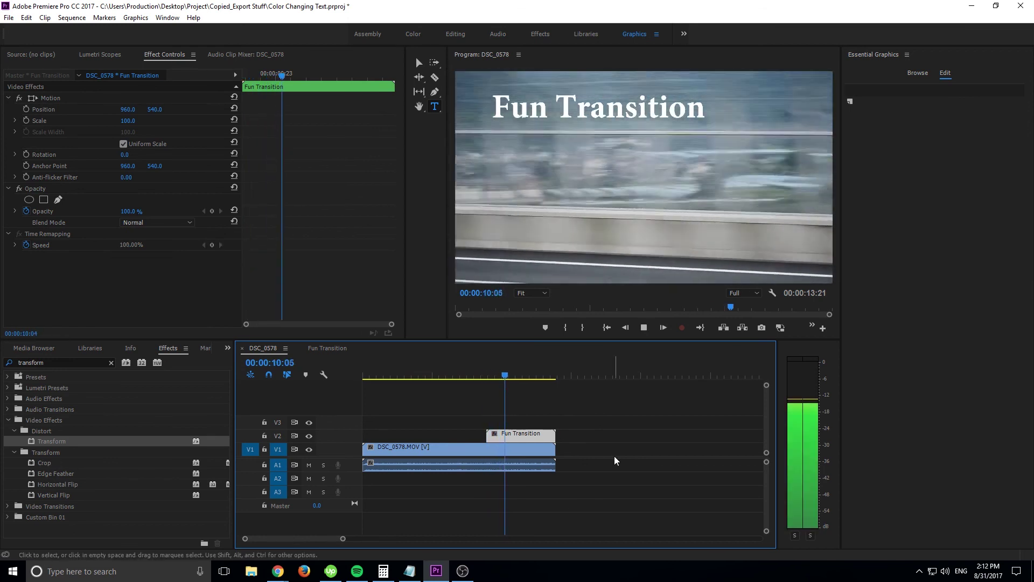
{"action": "left_click", "coordinate": [498, 376]}
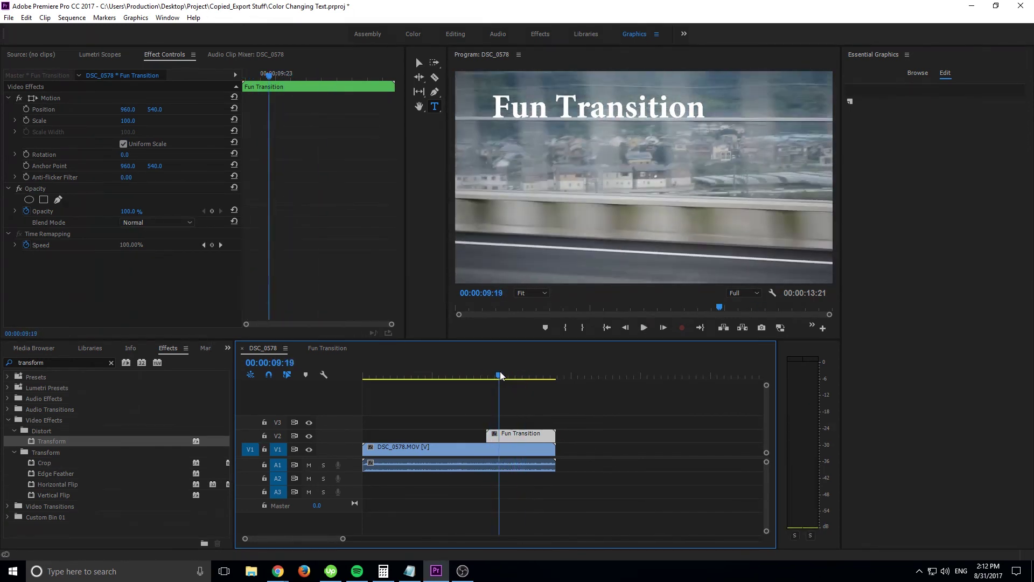
{"action": "key", "text": "space"}
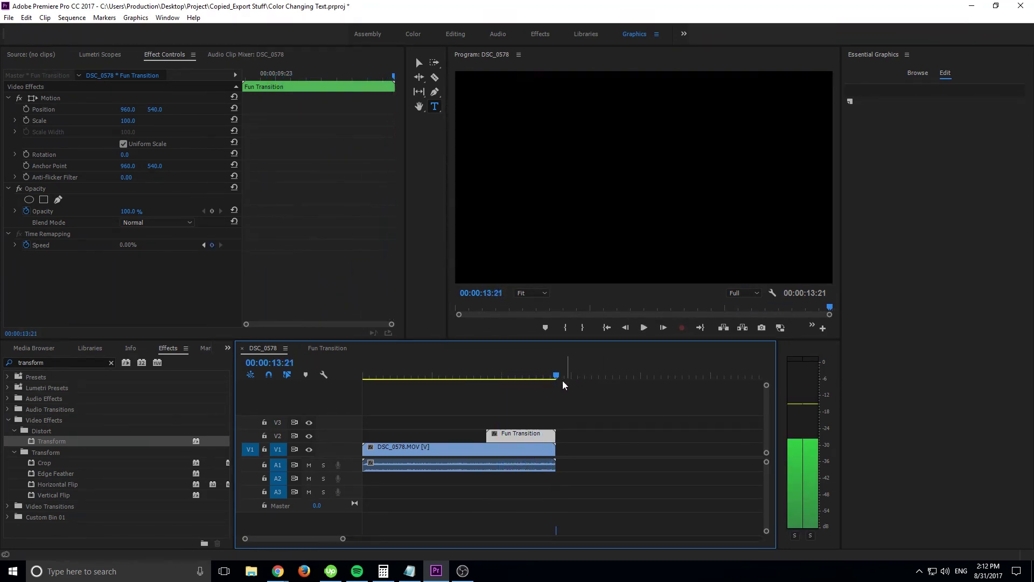
{"action": "key", "text": "space"}
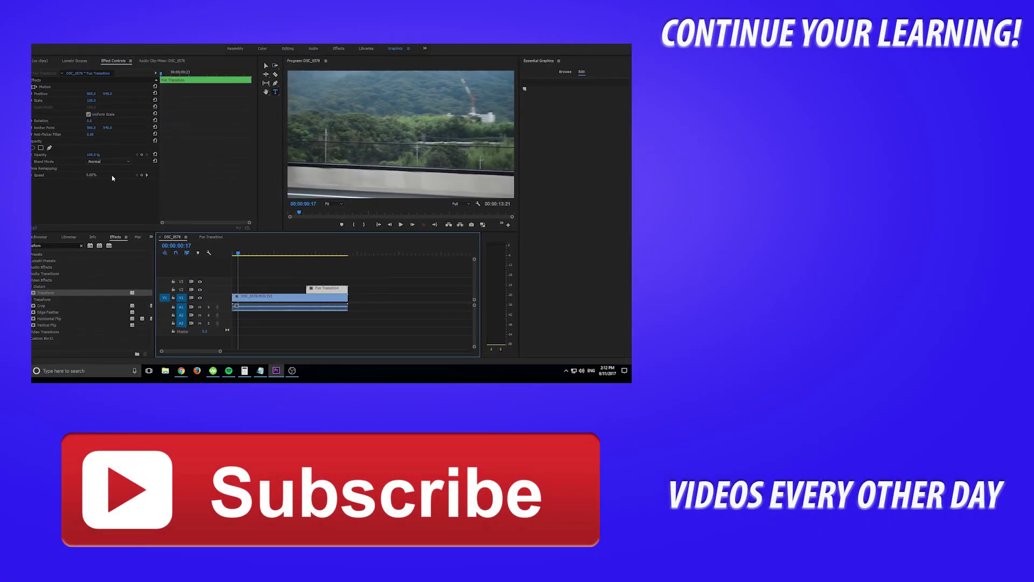
{"action": "left_click", "coordinate": [309, 252]}
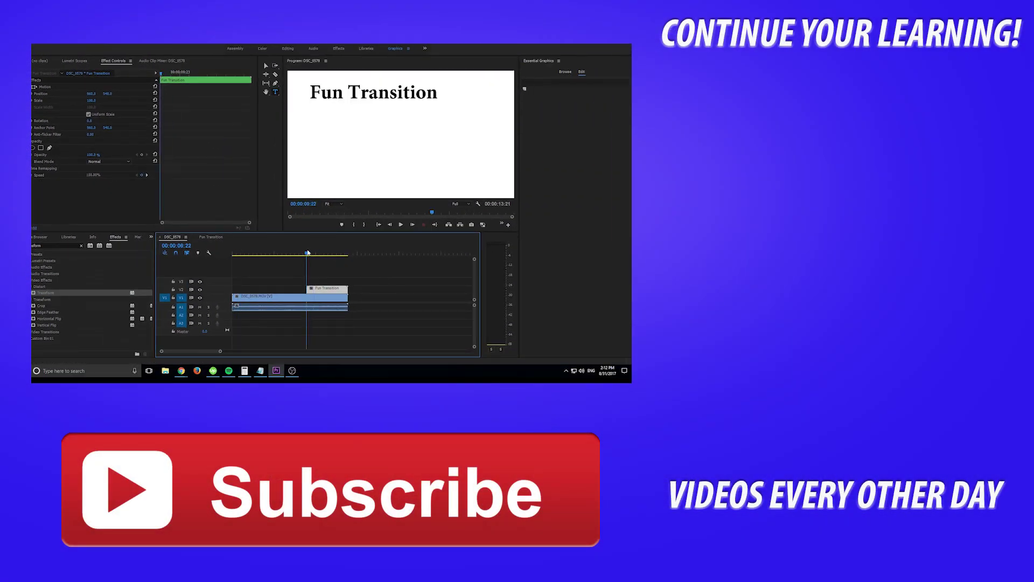